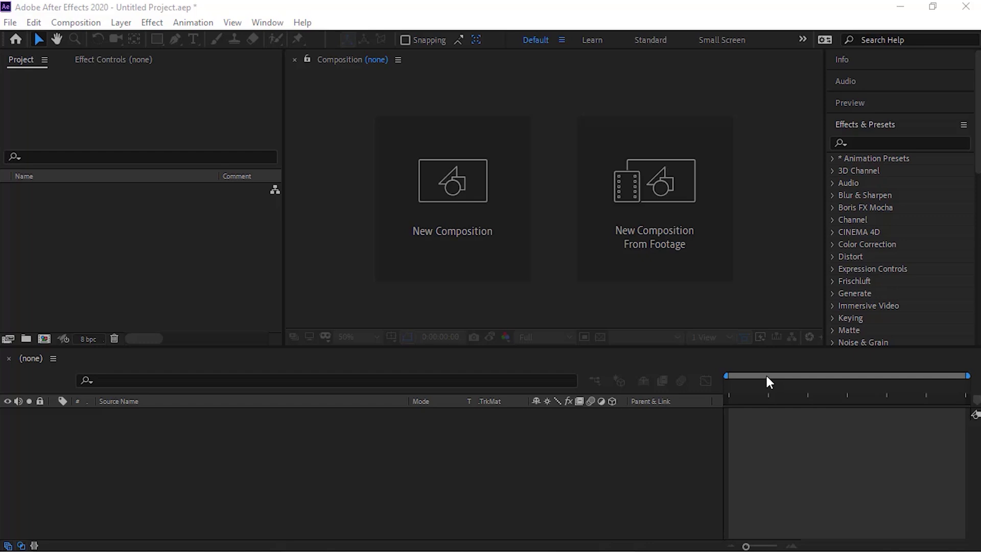
# Create a composition named Particles: 1280×720, 30 fps, 0:00:30:00, black background.
pyautogui.click(466, 225)
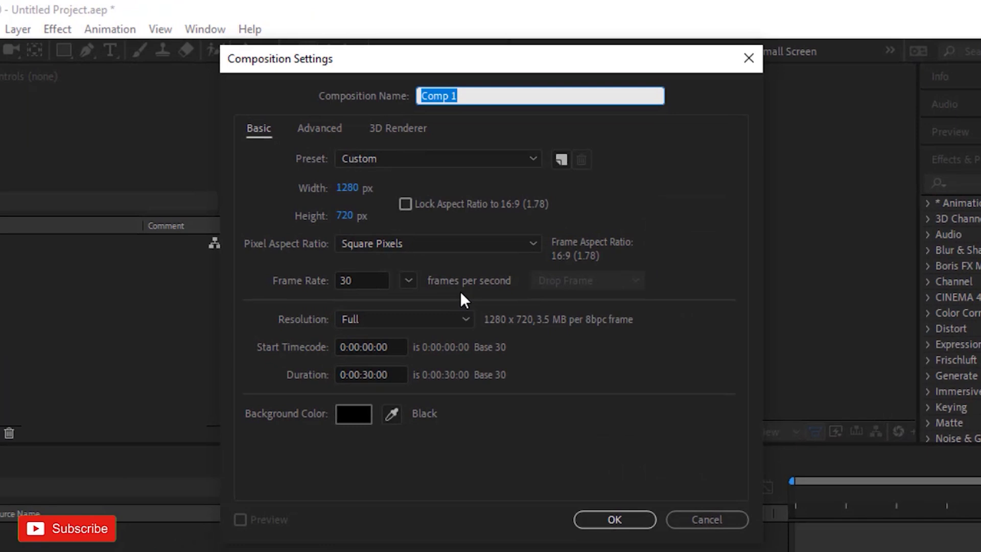
pyautogui.write('Particles')
pyautogui.press('Tab')
pyautogui.press('Tab')
pyautogui.press('Tab')
pyautogui.press('Tab')
pyautogui.press('Tab')
pyautogui.press('Tab')
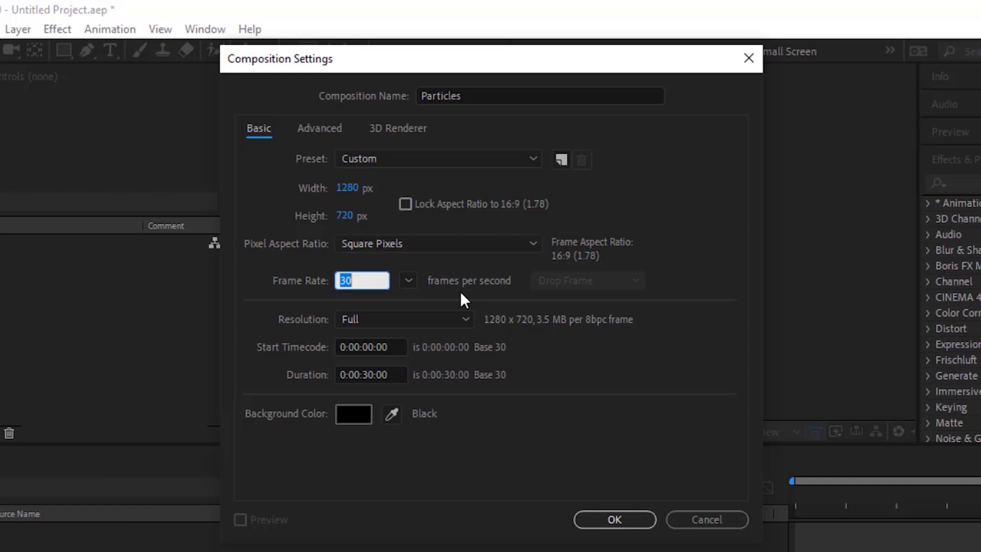
pyautogui.press('Tab')
pyautogui.press('Tab')
pyautogui.press('Tab')
pyautogui.press('Tab')
pyautogui.press('Tab')
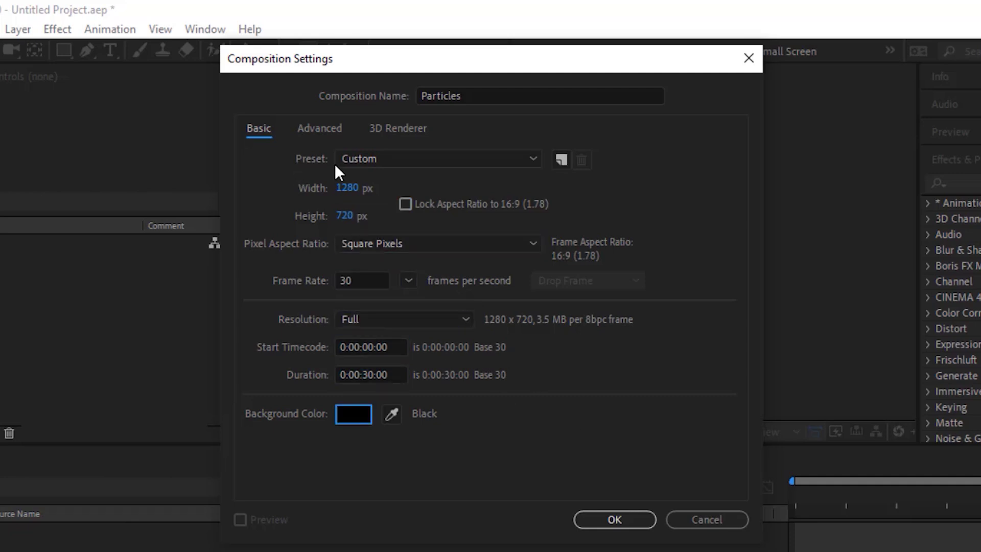
pyautogui.click(348, 188)
pyautogui.press('Tab')
pyautogui.press('Tab')
pyautogui.press('Tab')
pyautogui.press('Tab')
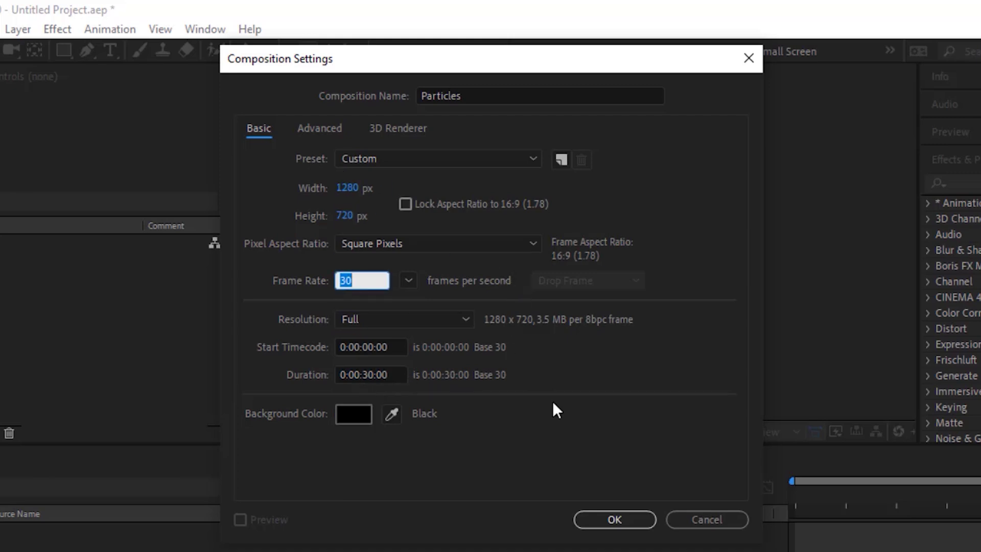
pyautogui.click(630, 513)
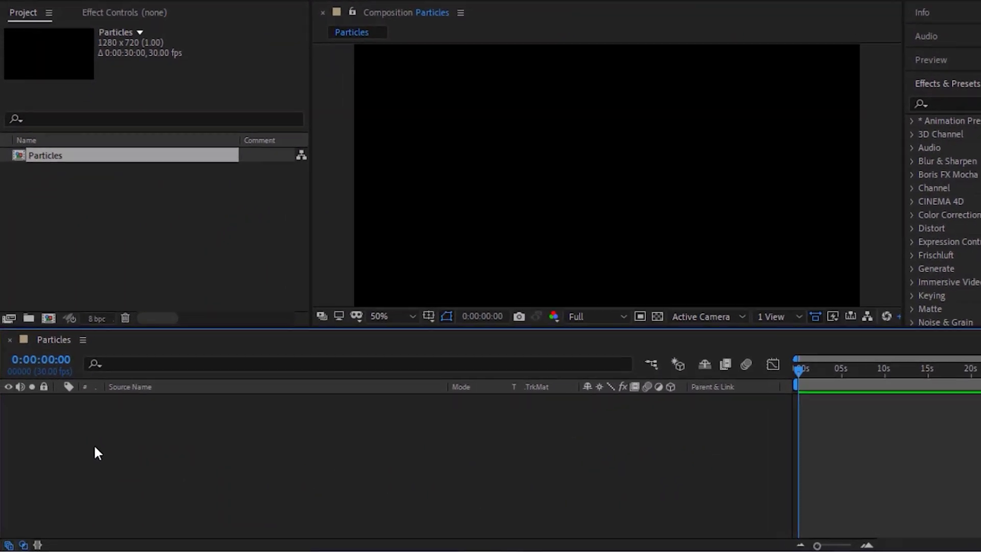
# Add a new solid named Particles sized to match the composition.
pyautogui.rightClick(44, 509)
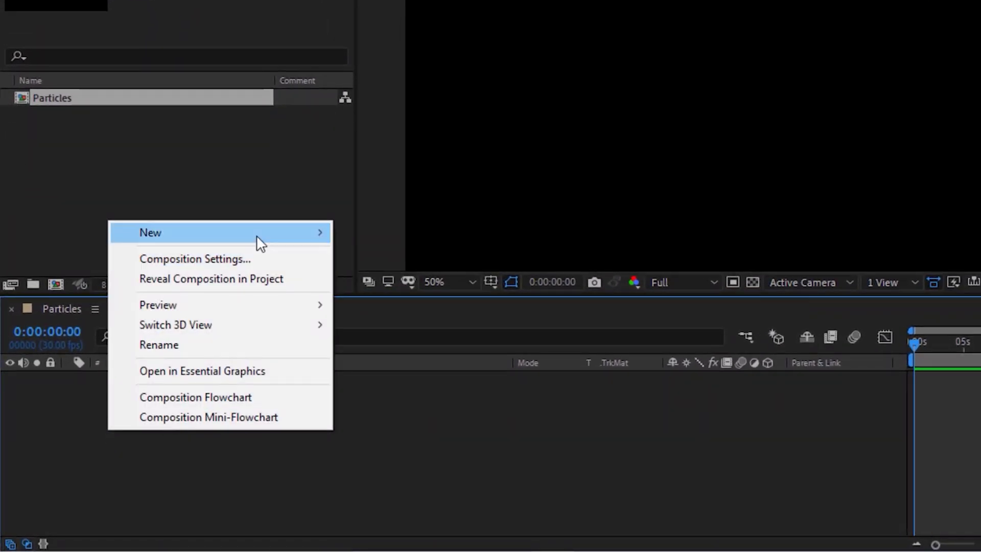
pyautogui.moveTo(294, 235)
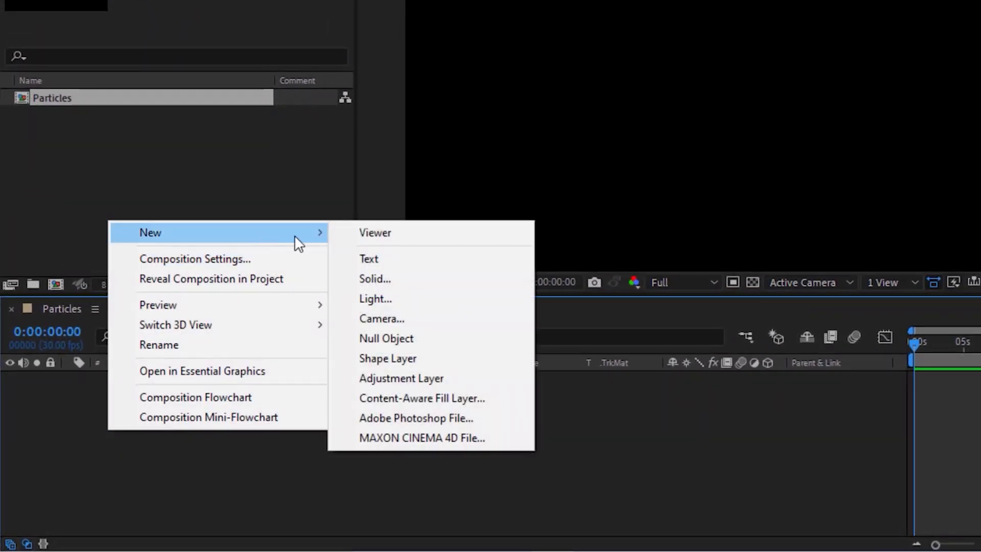
pyautogui.click(374, 280)
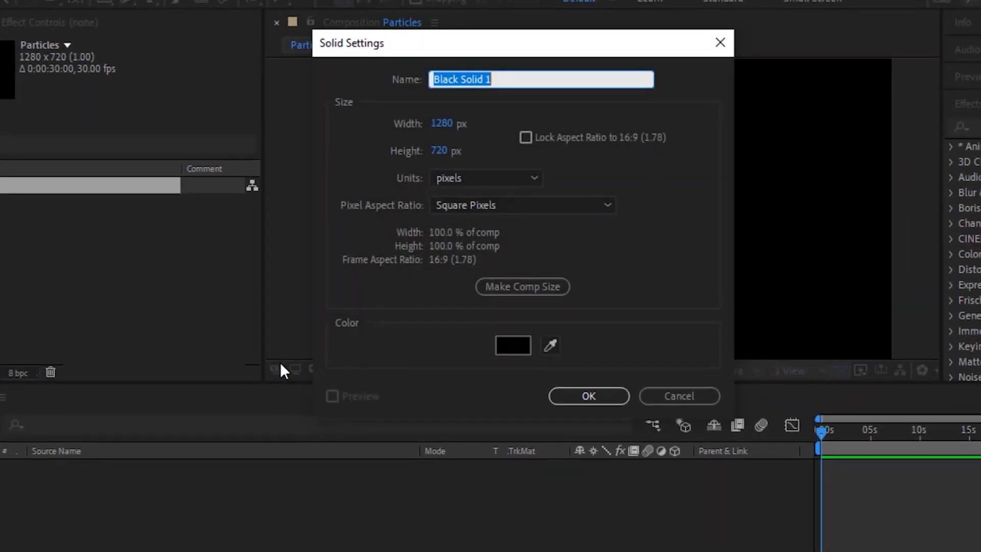
pyautogui.write('Particl')
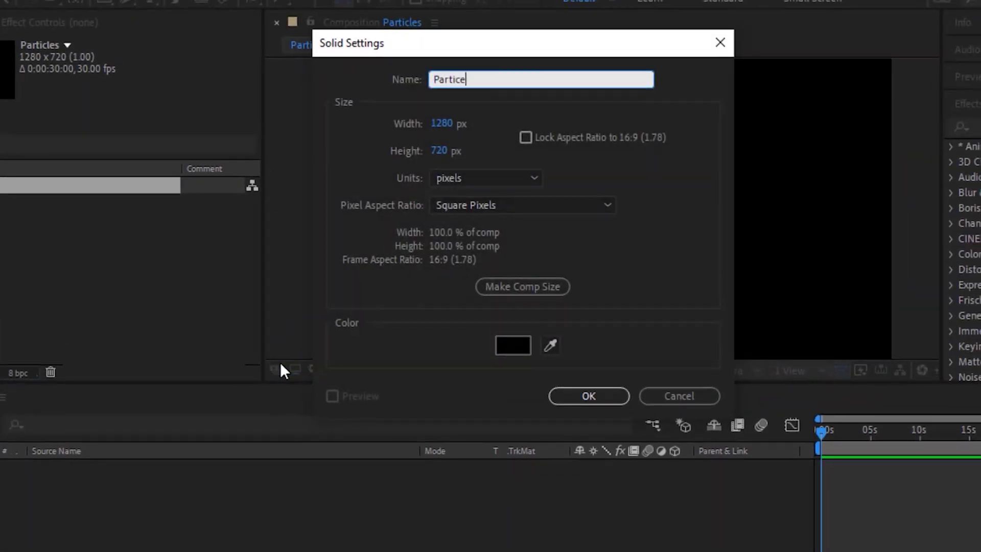
pyautogui.write('es')
pyautogui.click(550, 287)
pyautogui.click(596, 401)
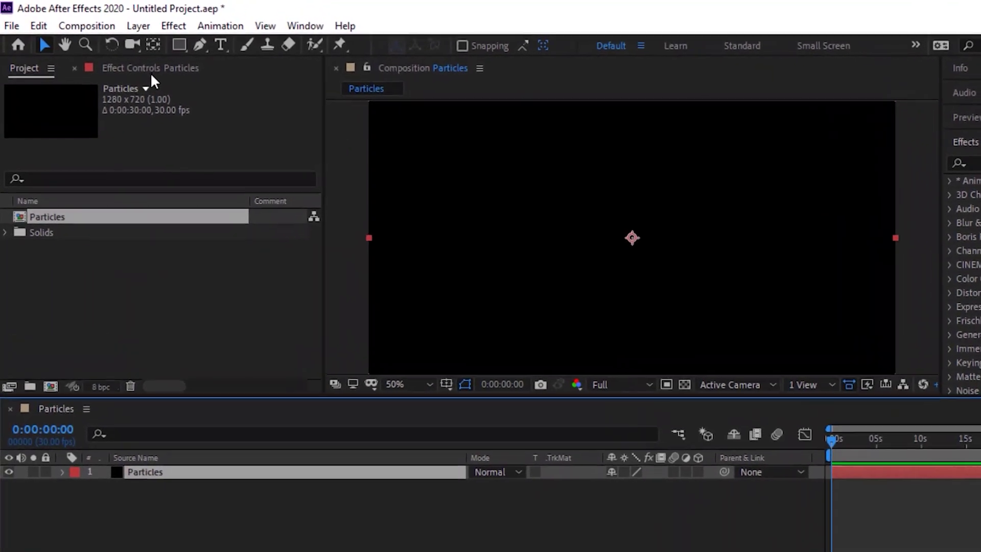
# Apply RG Trapcode Particular to the Particles solid and move the playhead to 0:00:12:02.
pyautogui.click(145, 69)
pyautogui.rightClick(46, 182)
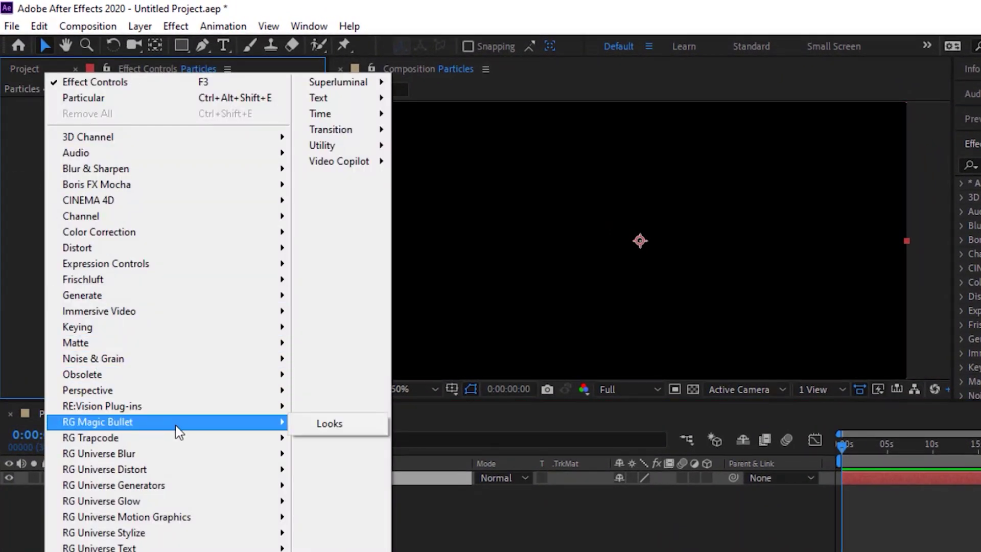
pyautogui.moveTo(184, 436)
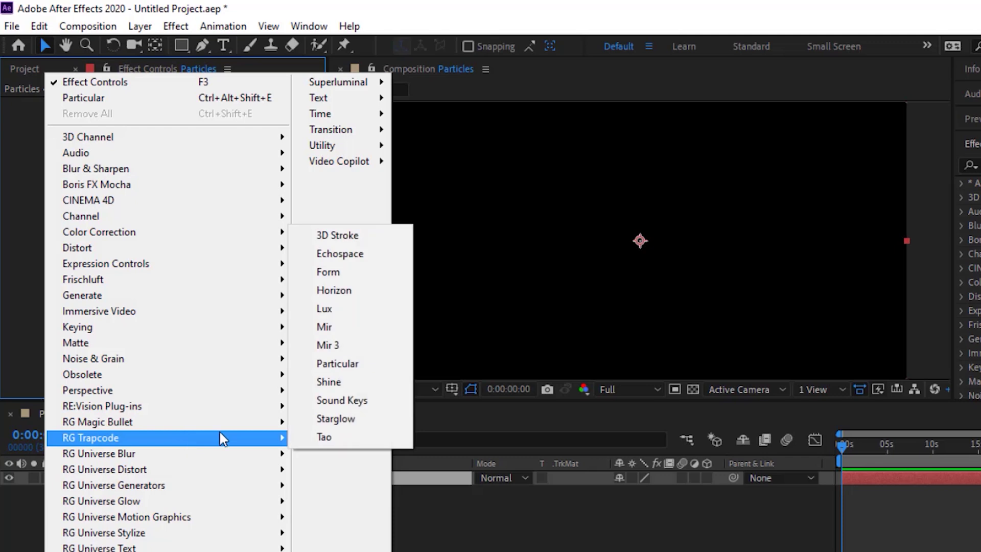
pyautogui.click(356, 363)
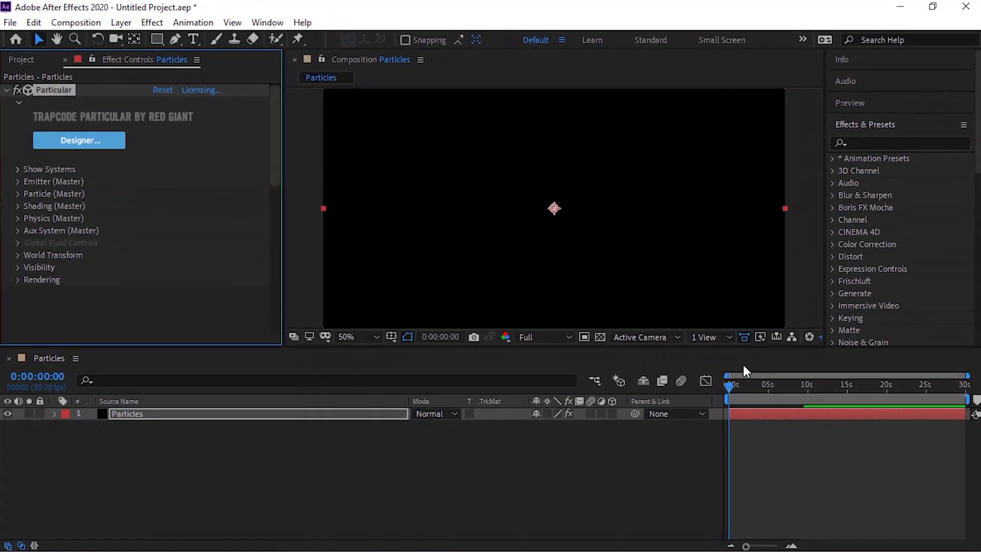
pyautogui.click(824, 391)
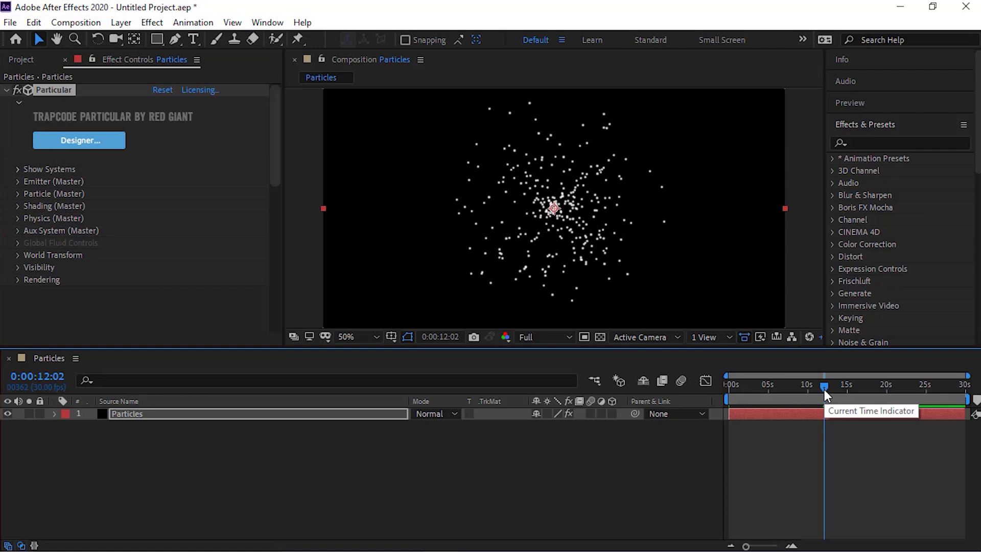
# Create a light named Emitter/1 with Point type, white colour and 100 intensity.
pyautogui.rightClick(125, 435)
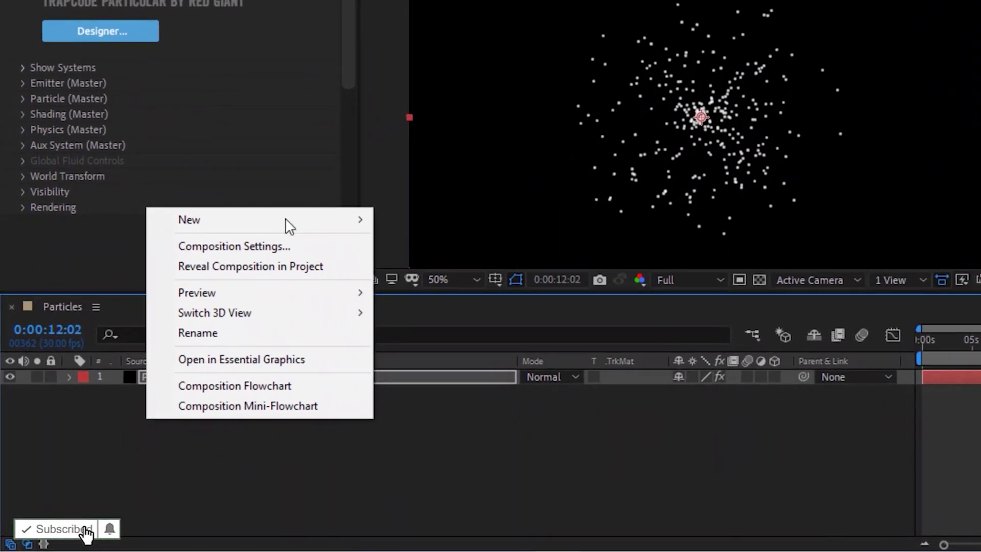
pyautogui.moveTo(270, 267)
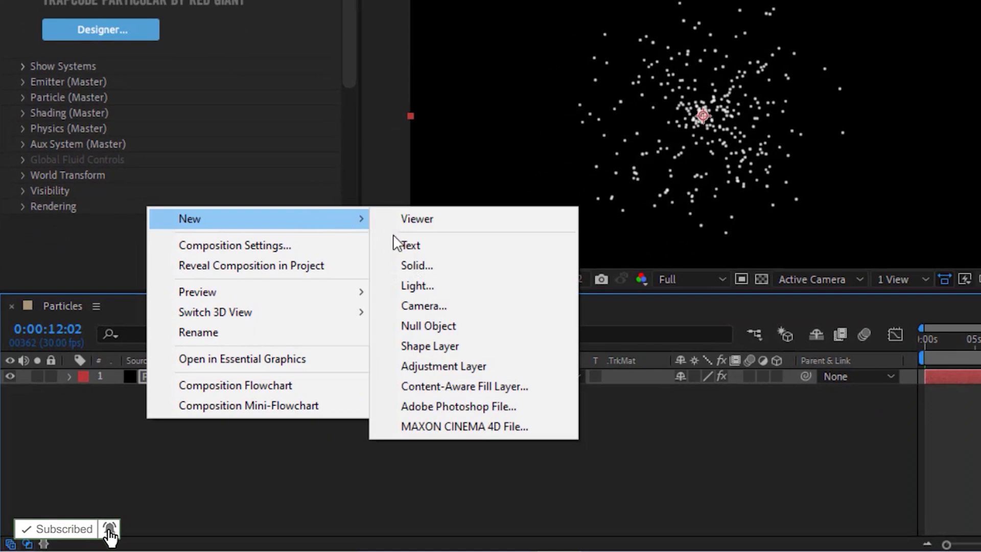
pyautogui.click(421, 284)
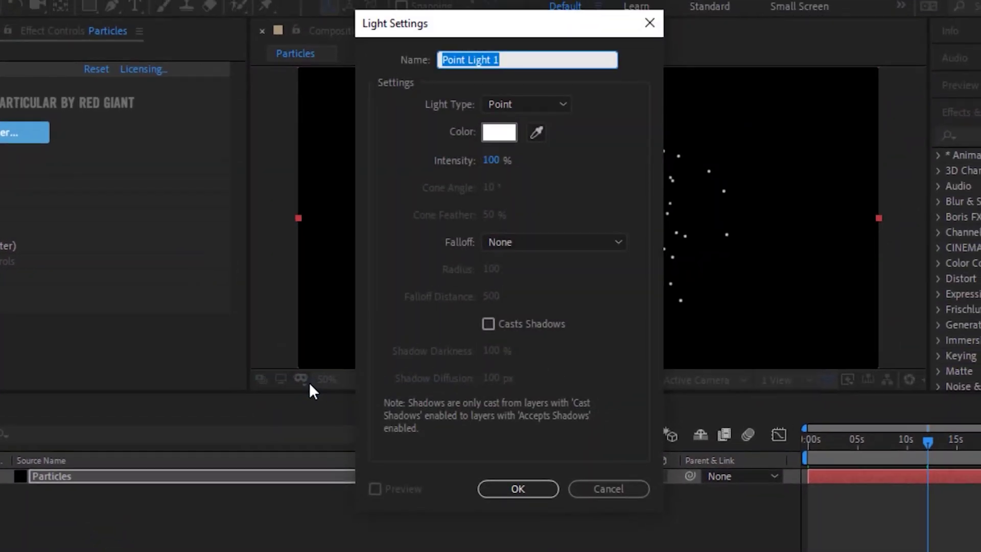
pyautogui.write('Emit')
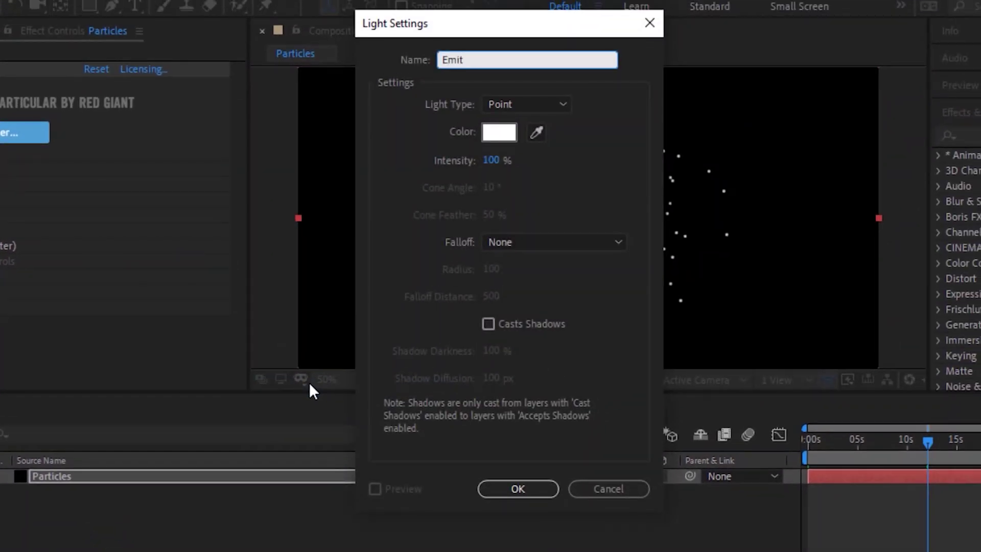
pyautogui.write('ter/1')
pyautogui.click(520, 108)
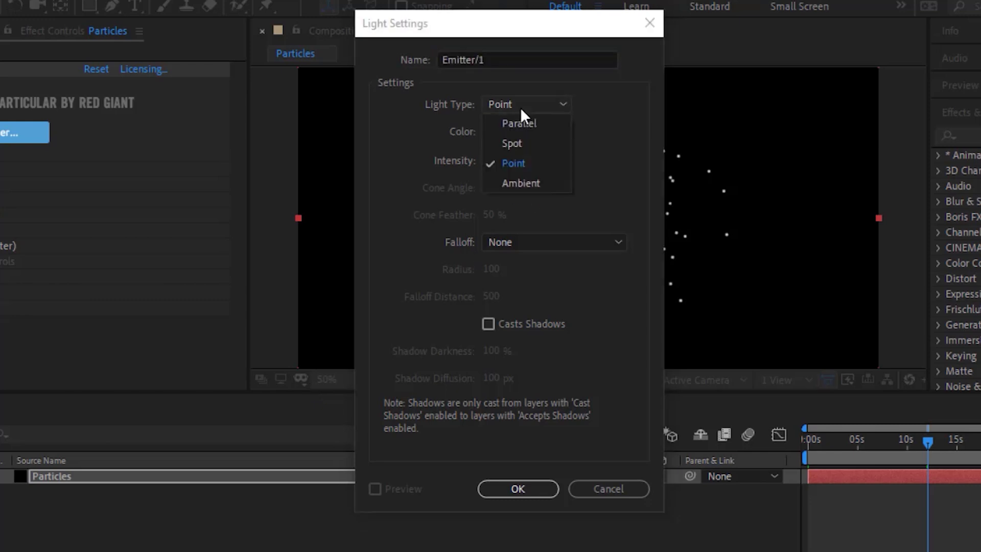
pyautogui.click(520, 161)
pyautogui.click(494, 134)
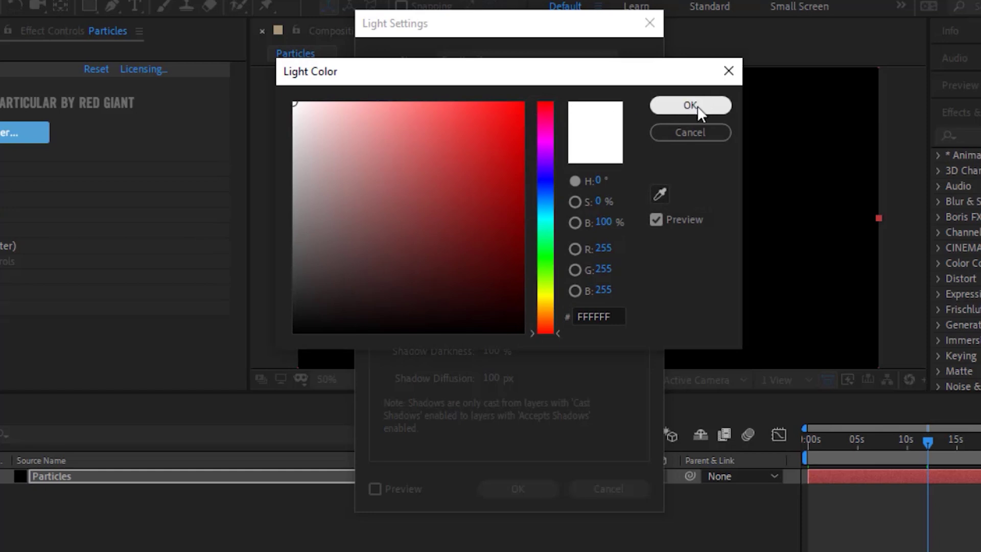
pyautogui.click(696, 105)
pyautogui.click(490, 162)
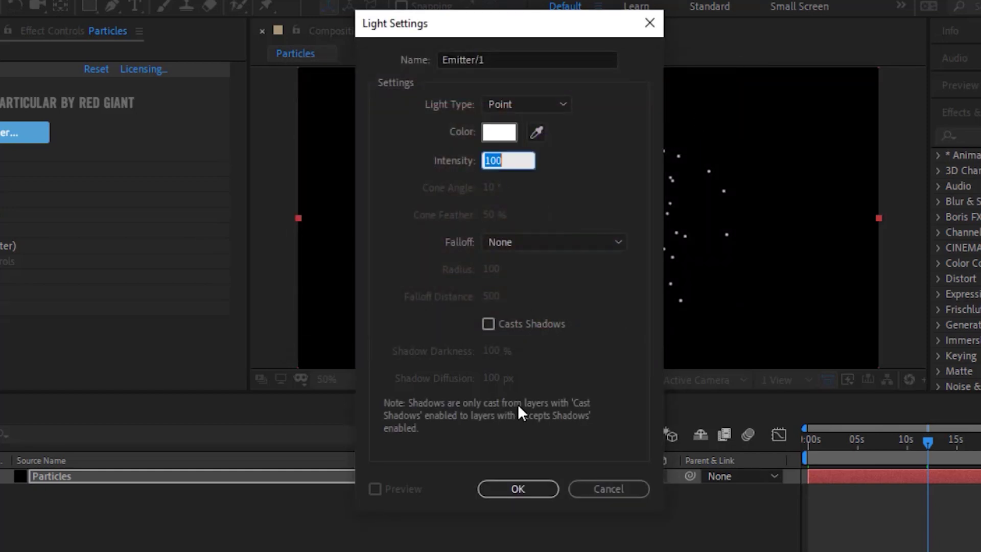
pyautogui.click(507, 484)
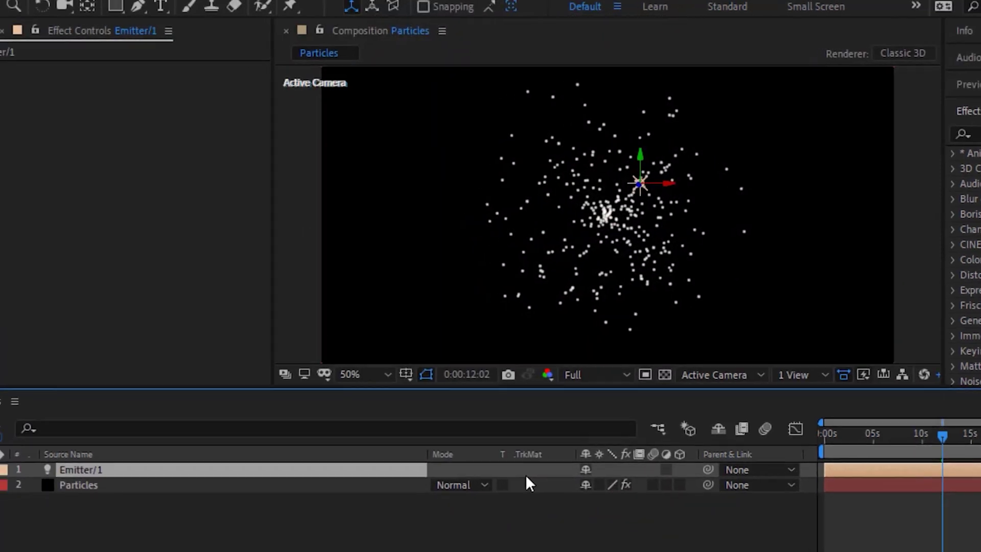
# Paste the sine/cosine noise motion expression into Emitter/1's Position property.
pyautogui.click(67, 452)
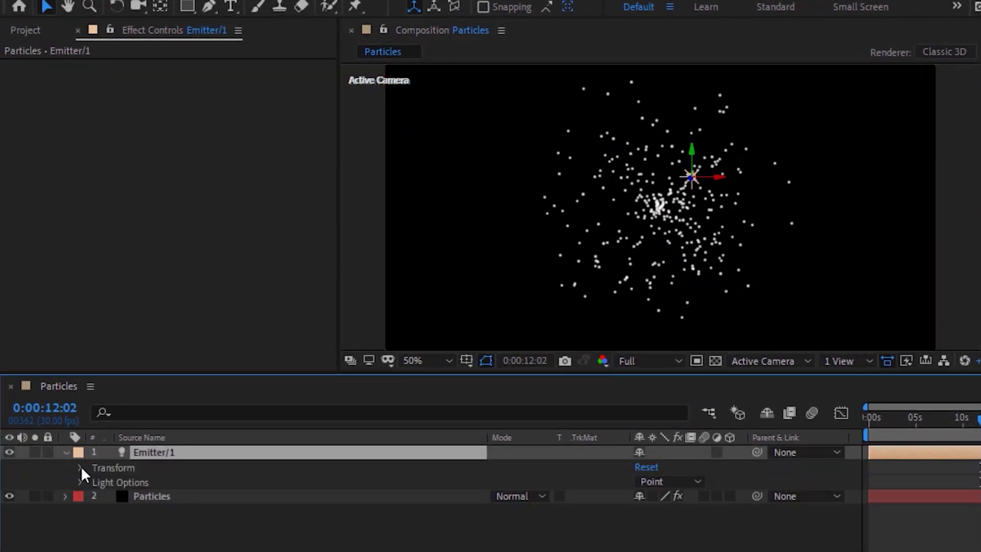
pyautogui.click(80, 467)
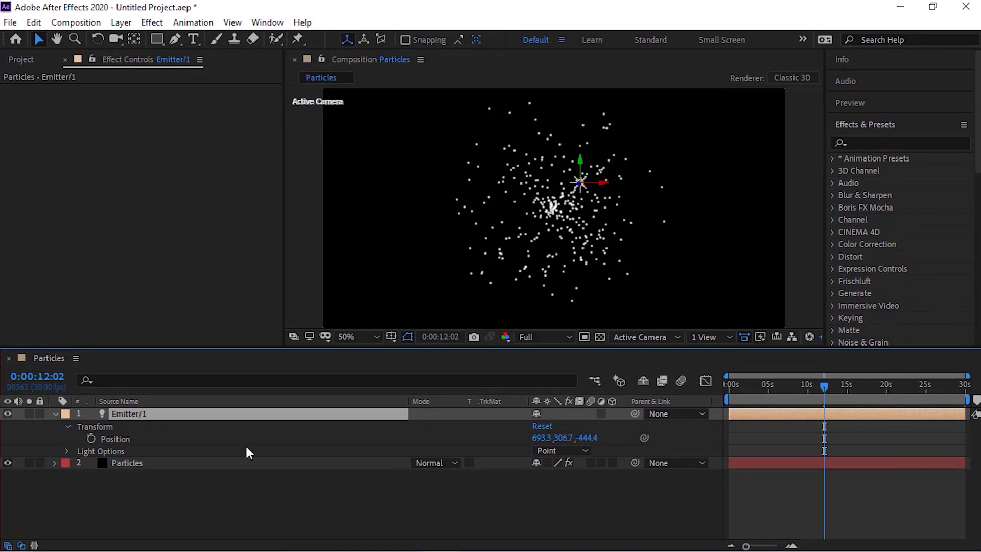
pyautogui.keyDown('alt'); pyautogui.click(91, 440); pyautogui.keyUp('alt')
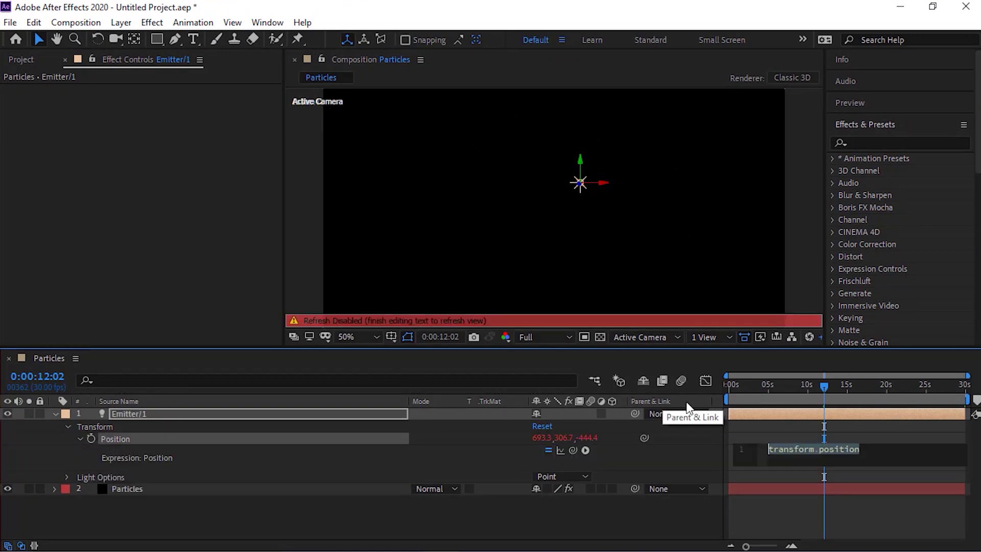
pyautogui.hotkey('ctrl', 'v')
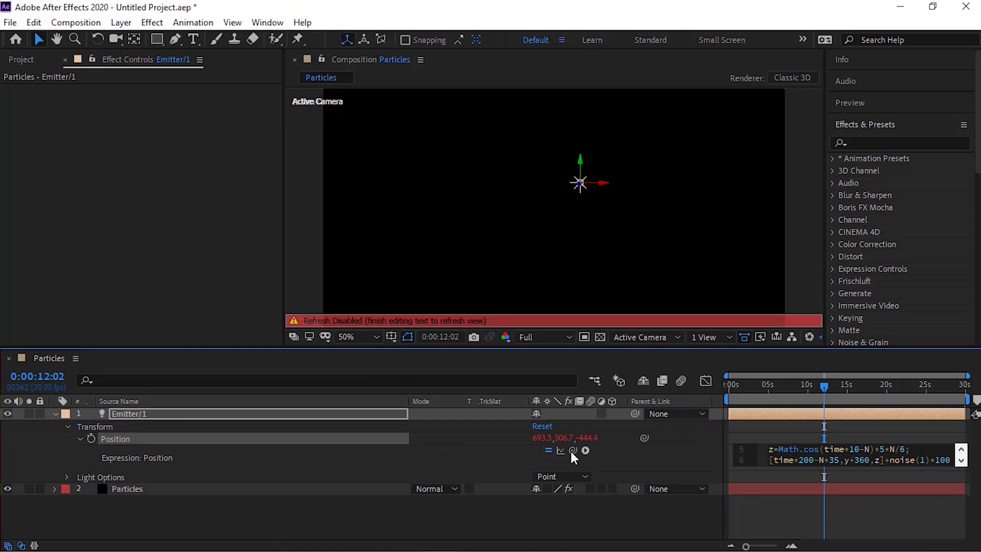
pyautogui.click(487, 452)
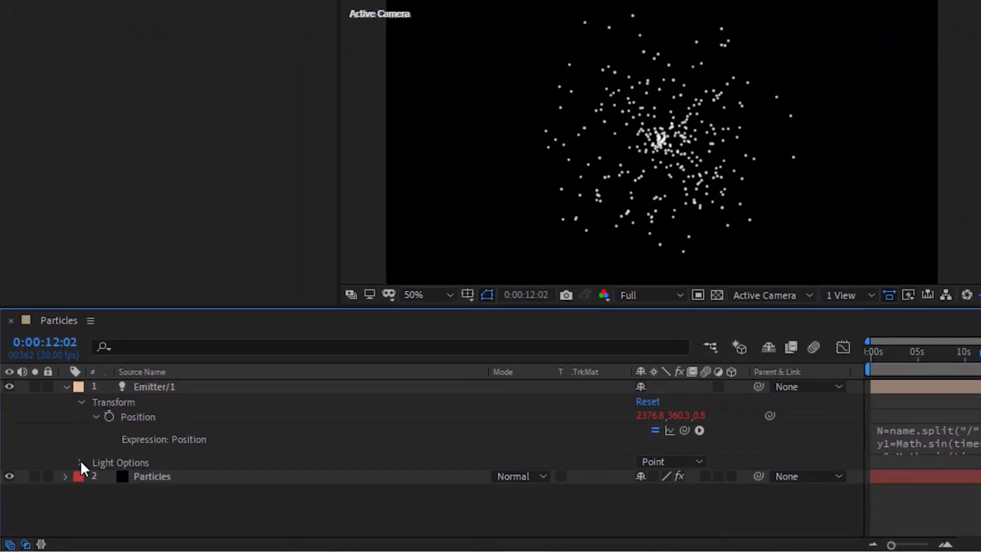
# Set Emitter/1's Light Options Radius to 500 and Shadow Diffusion to 0.
pyautogui.click(81, 462)
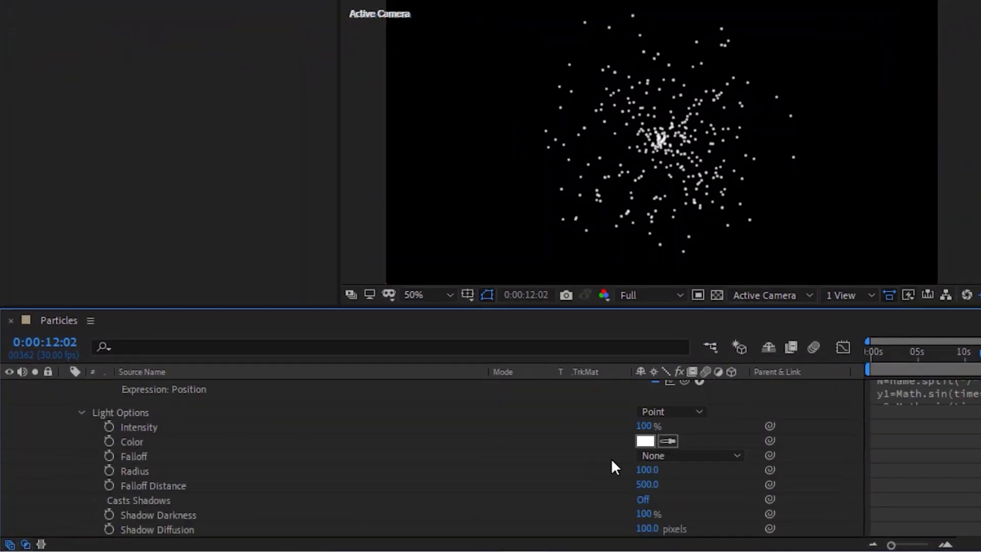
pyautogui.click(648, 470)
pyautogui.write('500')
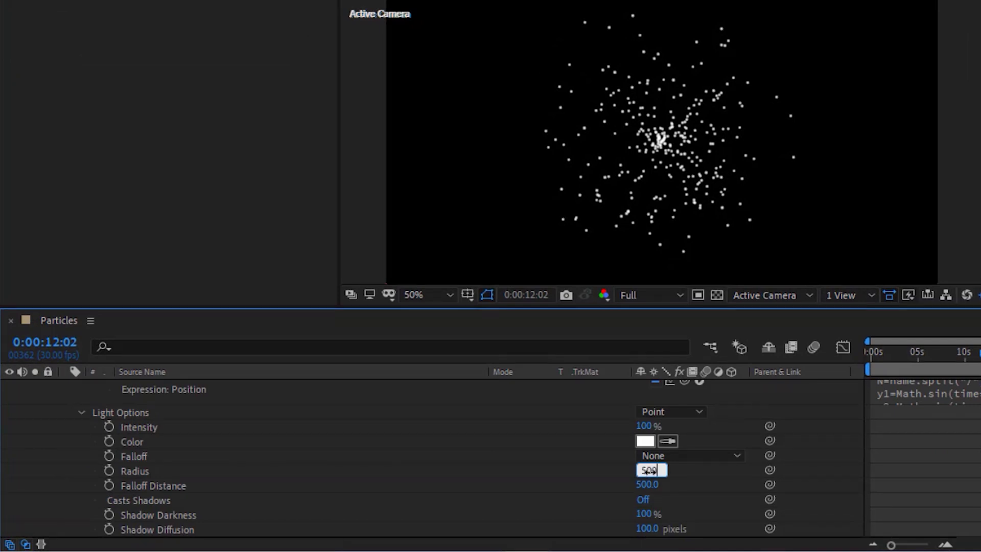
pyautogui.press('Return')
pyautogui.click(647, 528)
pyautogui.write('0')
pyautogui.press('Return')
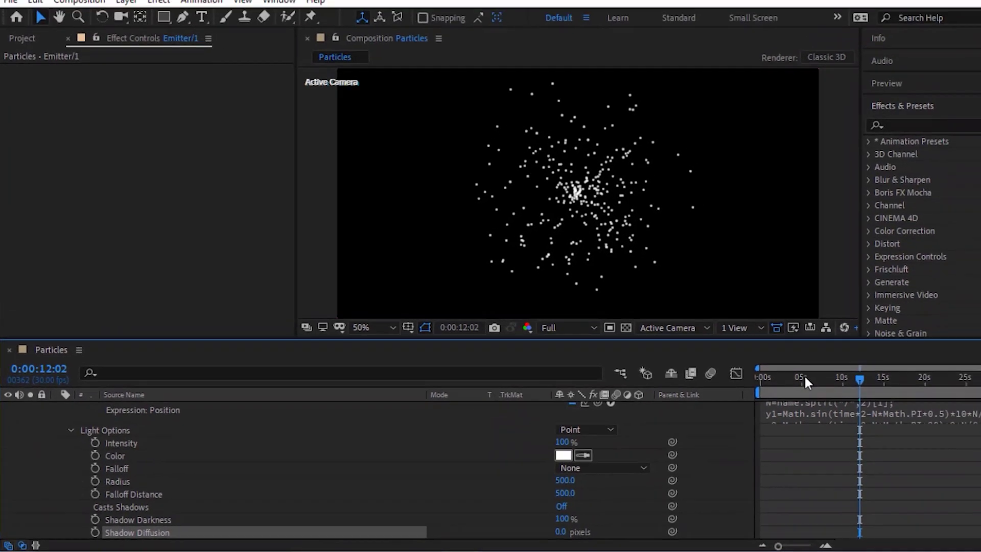
# Scrub to about 0:00:04 to preview the moving particles, then collapse Emitter/1.
pyautogui.click(907, 352)
pyautogui.moveTo(758, 385)
pyautogui.mouseDown()
pyautogui.moveTo(792, 384)
pyautogui.moveTo(753, 385)
pyautogui.moveTo(784, 386)
pyautogui.moveTo(762, 388)
pyautogui.mouseUp()
pyautogui.scroll(2, 303, 413)
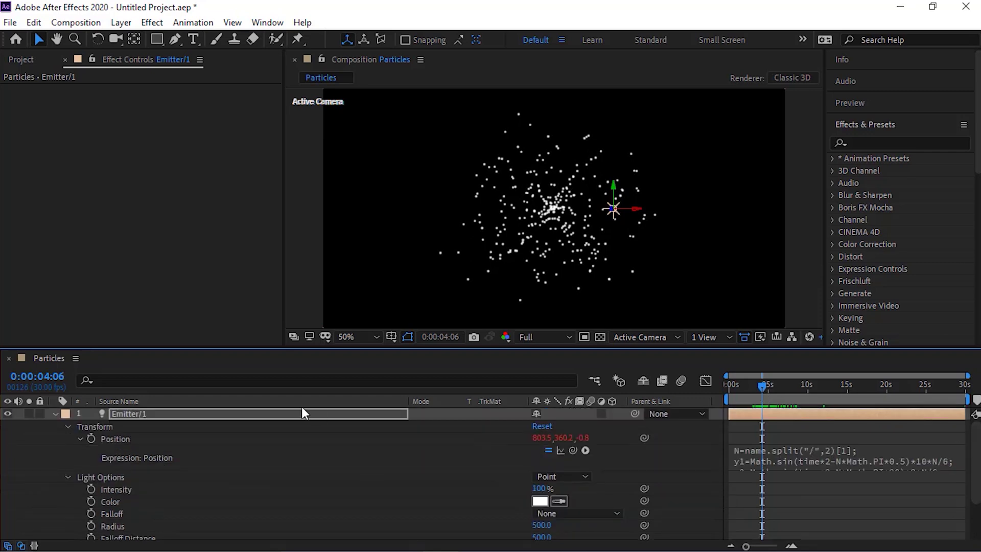
pyautogui.click(54, 414)
pyautogui.click(76, 456)
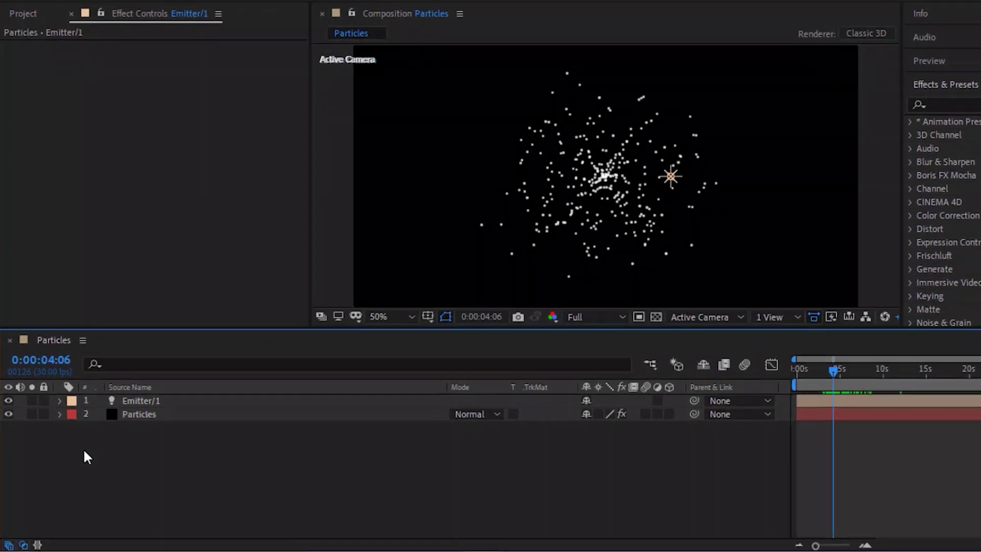
# Add a camera renamed Camera using the 24mm preset with Lock to Zoom unchecked.
pyautogui.rightClick(76, 461)
pyautogui.moveTo(262, 227)
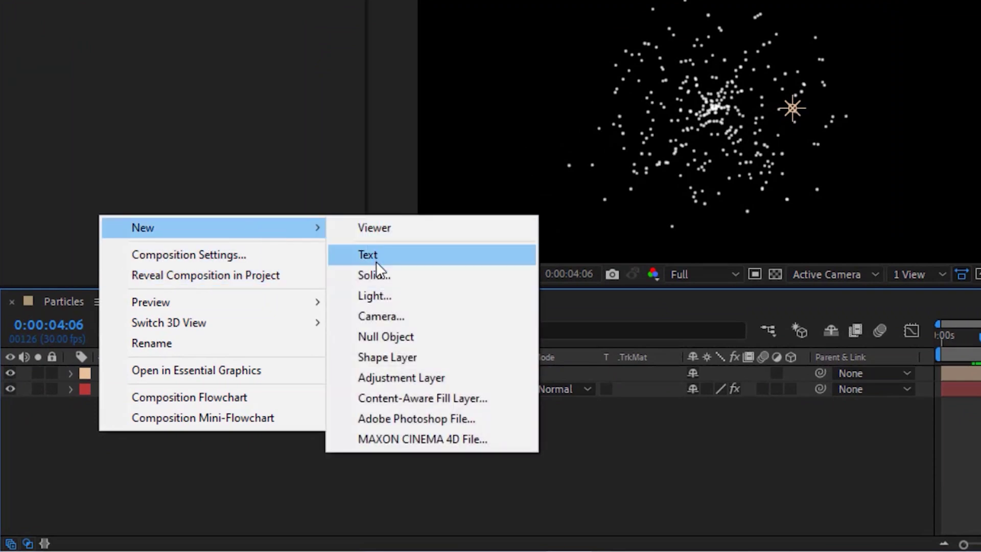
pyautogui.click(376, 315)
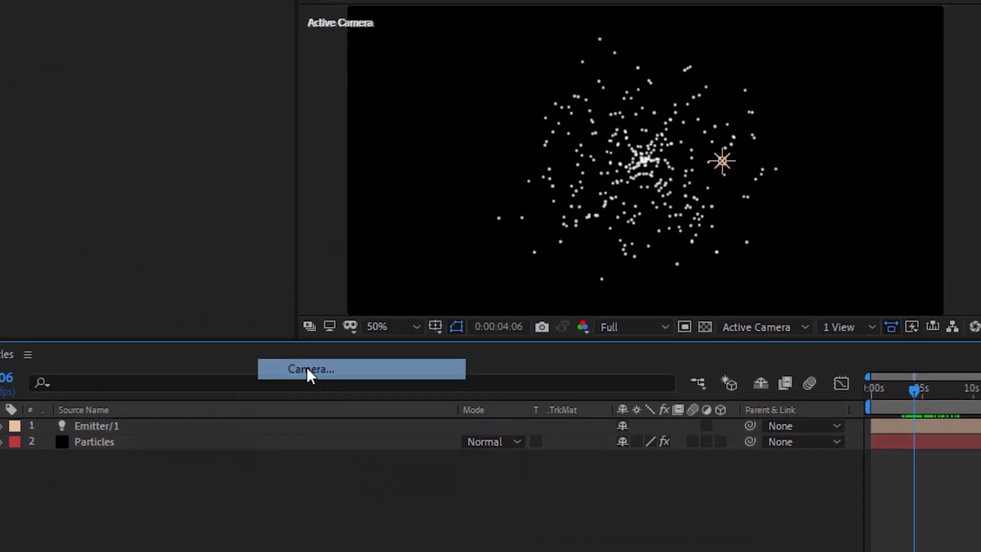
pyautogui.click(307, 368)
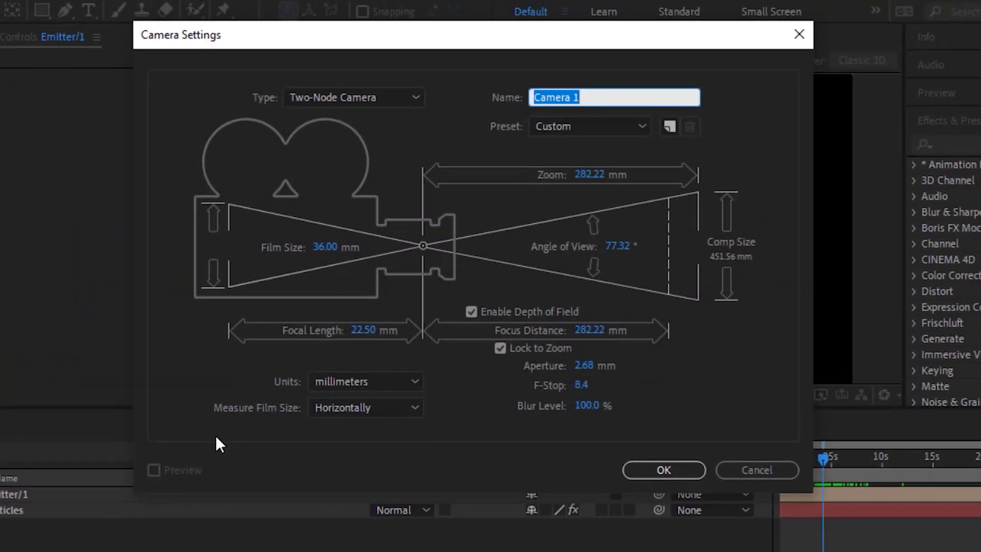
pyautogui.press('Right')
pyautogui.press('BackSpace')
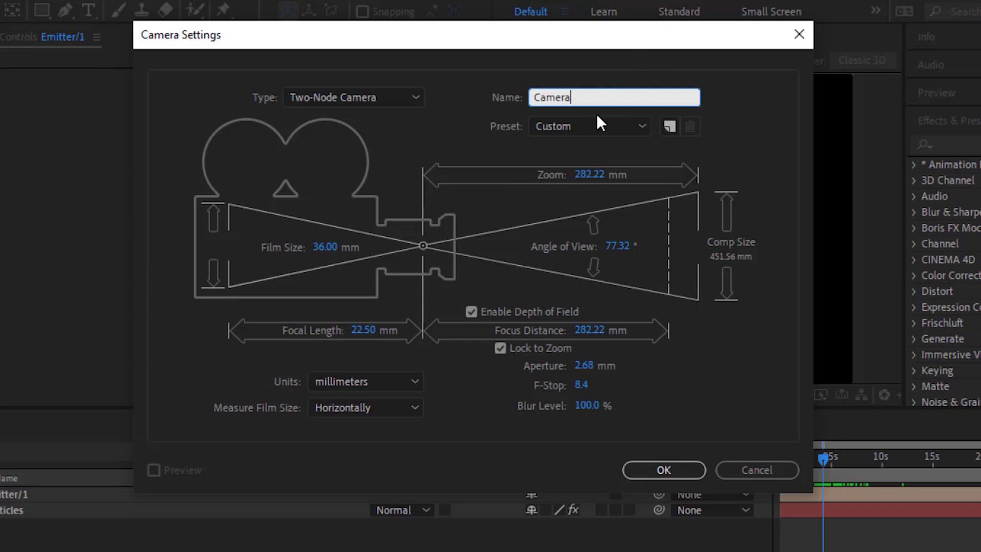
pyautogui.click(590, 129)
pyautogui.click(575, 214)
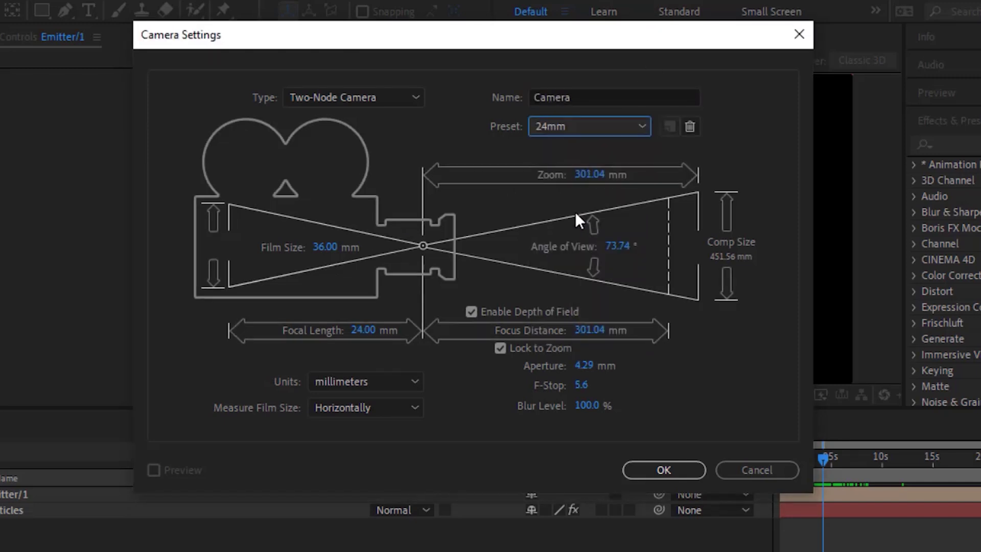
pyautogui.click(499, 350)
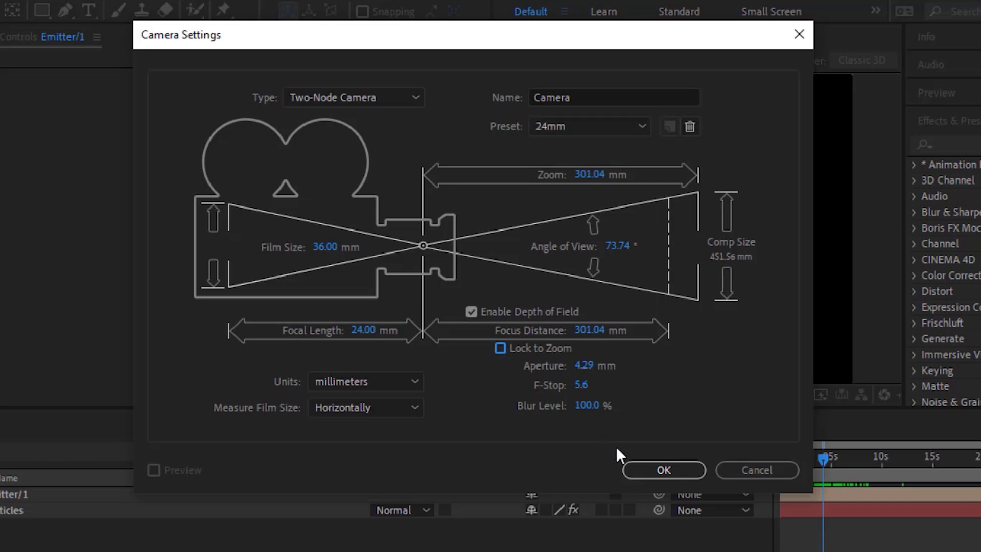
pyautogui.click(656, 471)
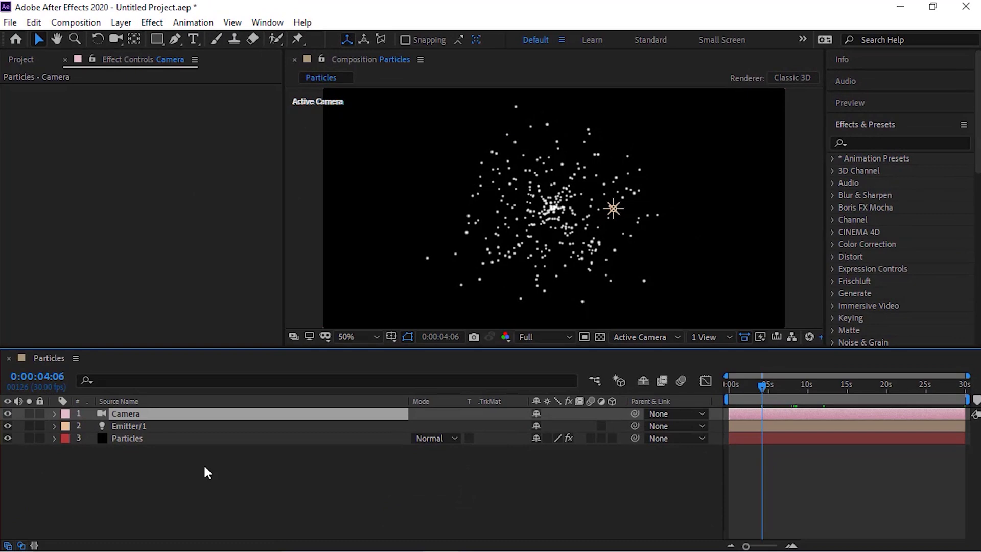
# Give the Camera's Point of Interest the expression transform.position.
pyautogui.click(55, 413)
pyautogui.click(68, 426)
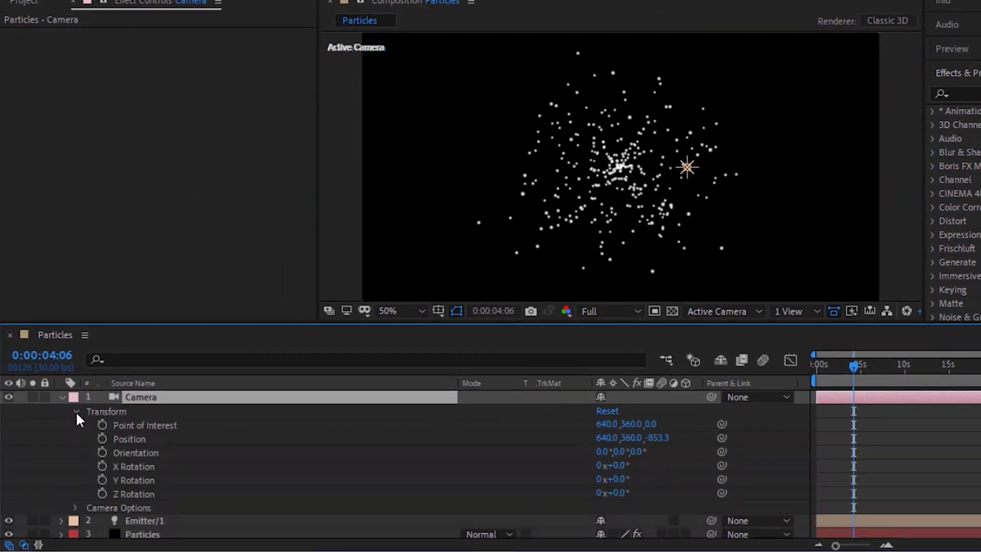
pyautogui.keyDown('alt'); pyautogui.click(101, 426); pyautogui.keyUp('alt')
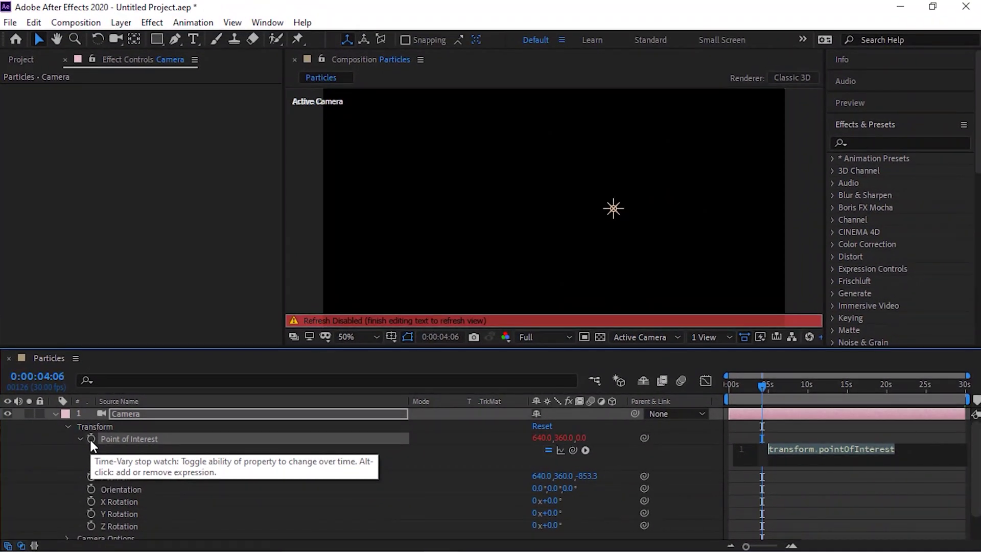
pyautogui.write('transform/')
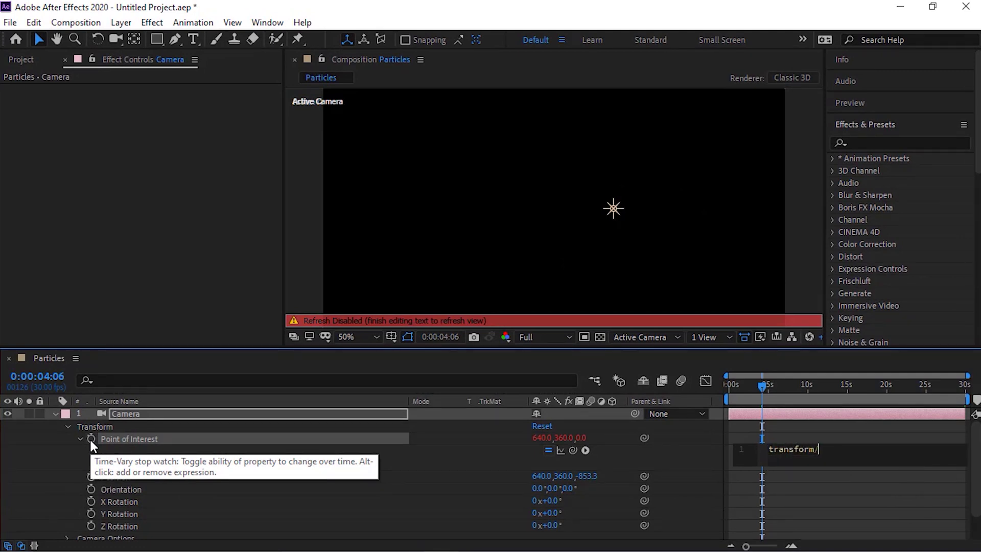
pyautogui.write('.pos')
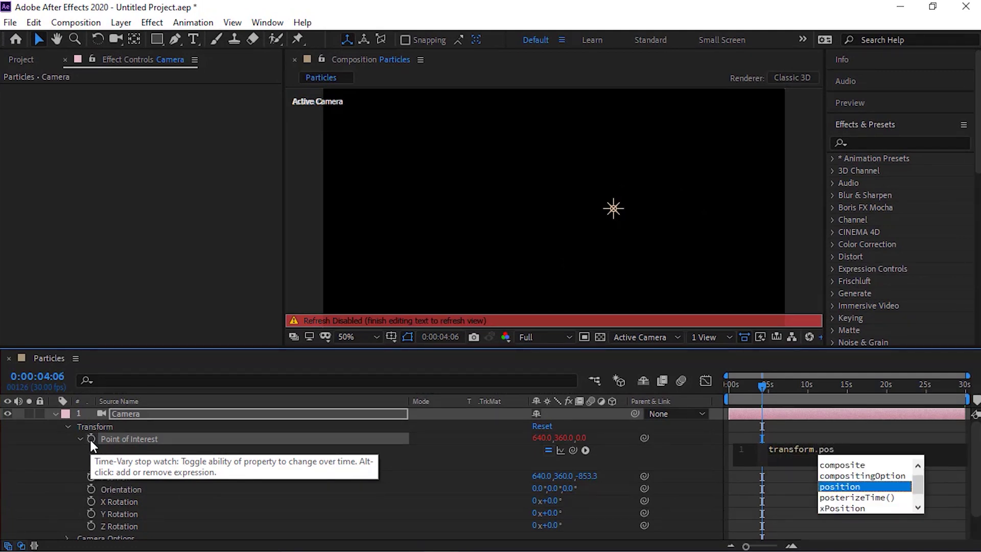
pyautogui.press('Return')
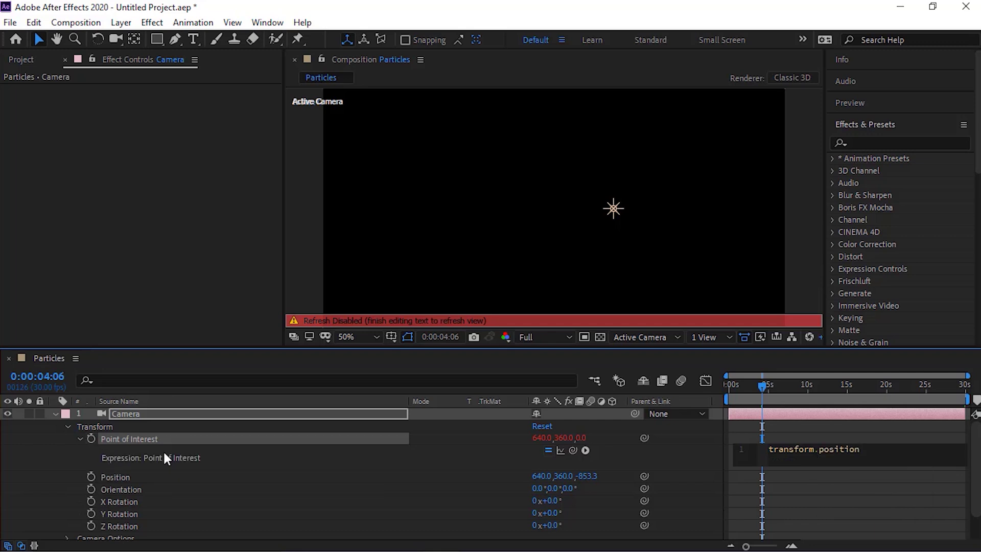
pyautogui.click(346, 471)
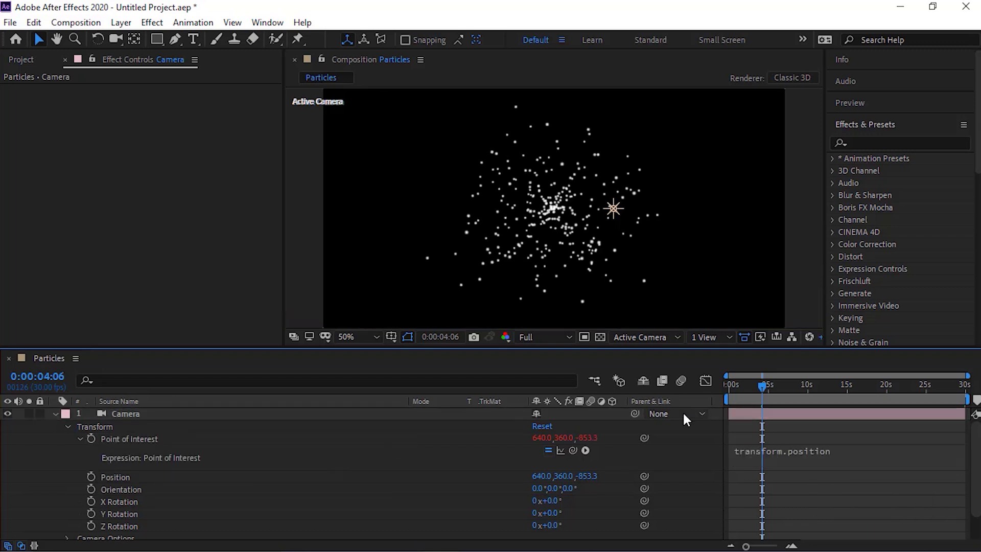
# Keyframe the camera Position at 100, 360, -283.3 on the first frame.
pyautogui.press('Home')
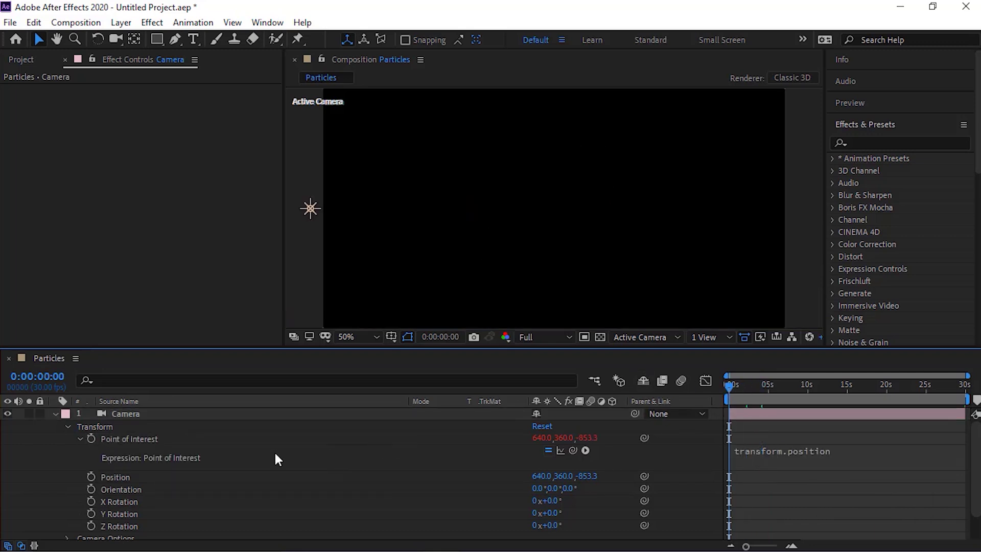
pyautogui.click(90, 476)
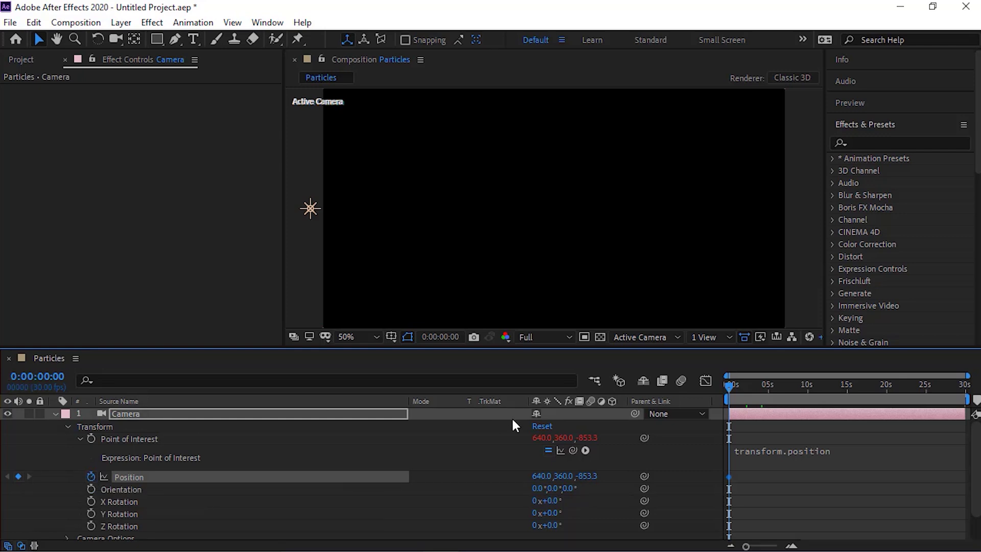
pyautogui.click(537, 476)
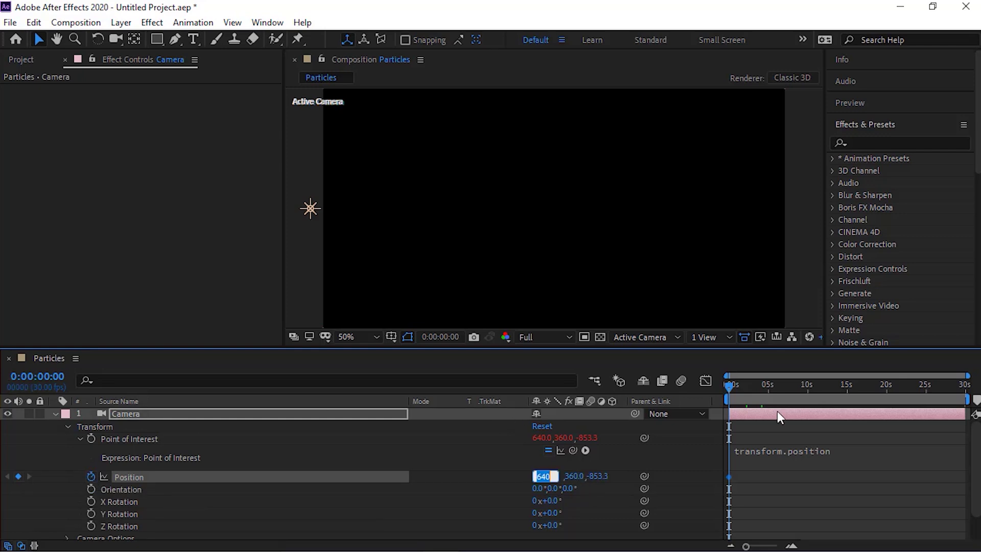
pyautogui.write('100')
pyautogui.press('Tab')
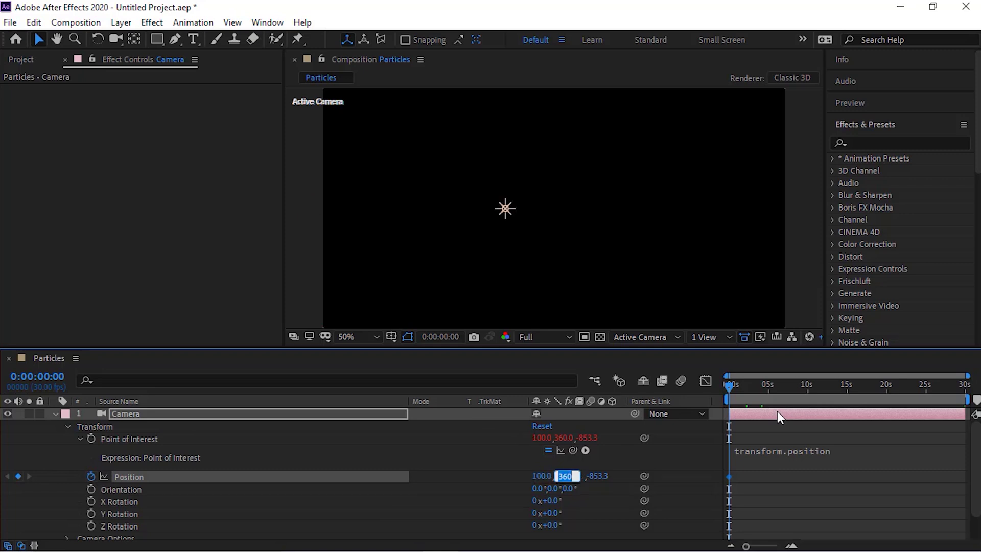
pyautogui.press('Tab')
pyautogui.write('-')
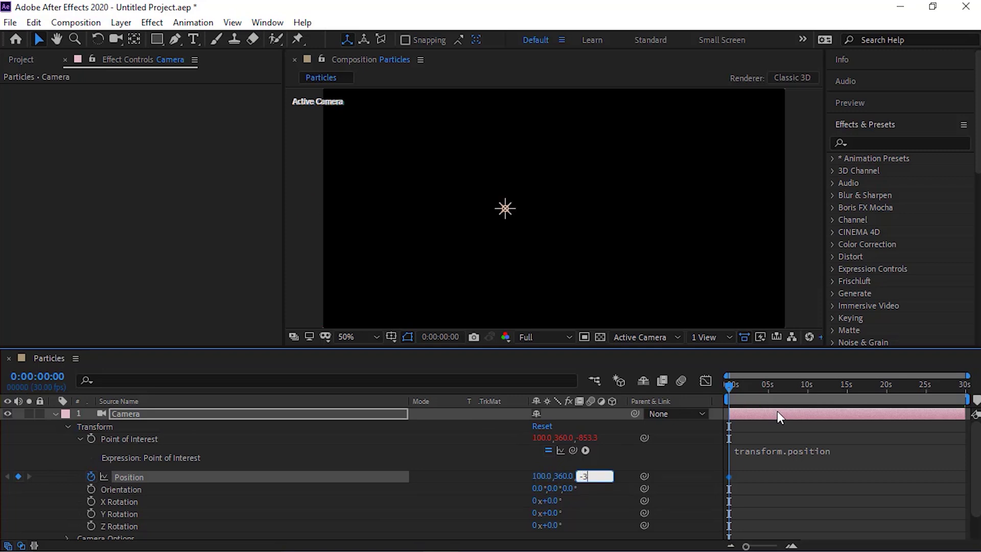
pyautogui.write('283.3')
pyautogui.press('Return')
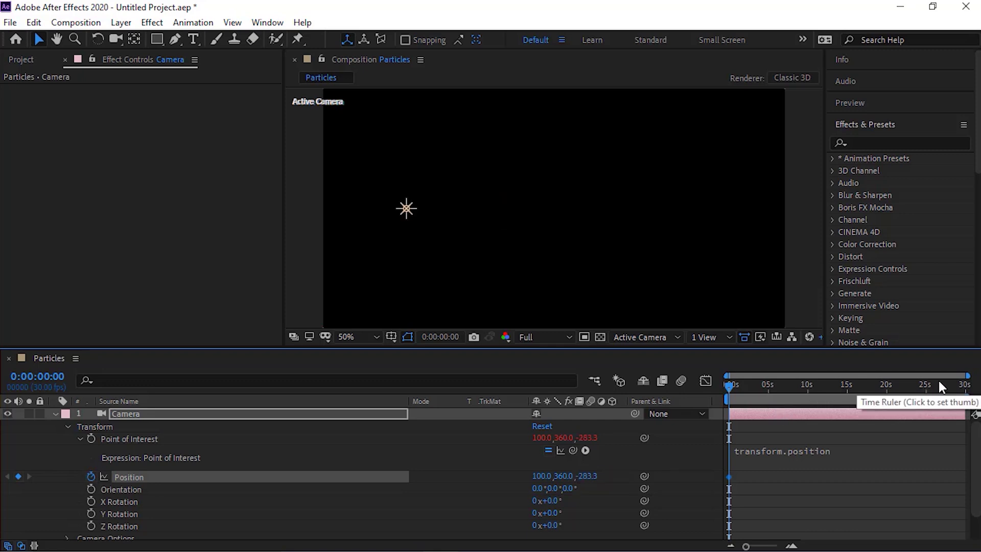
# Keyframe Position at 2000, 360, -1300 on the last frame and scrub to preview.
pyautogui.moveTo(939, 382); pyautogui.dragTo(975, 384)
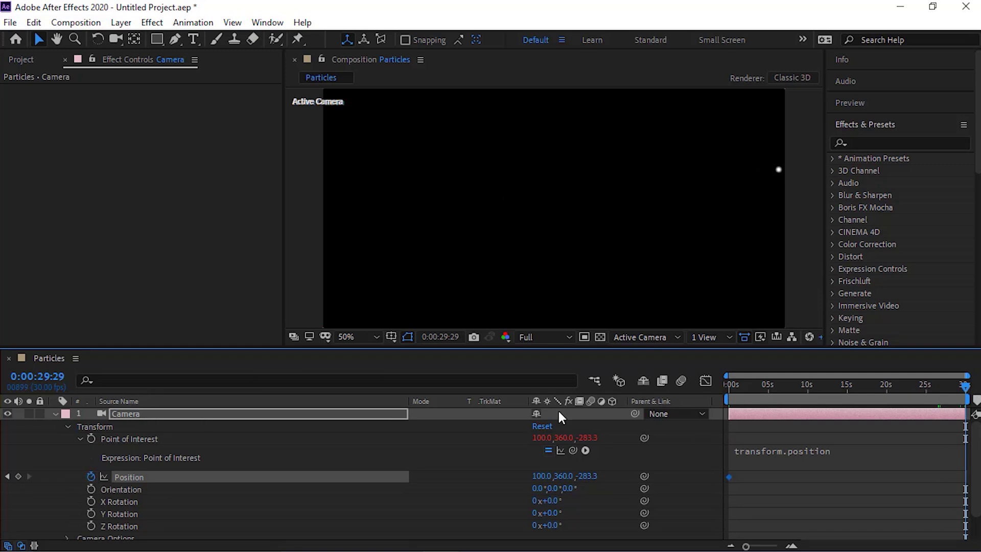
pyautogui.click(542, 476)
pyautogui.write('2000')
pyautogui.press('Tab')
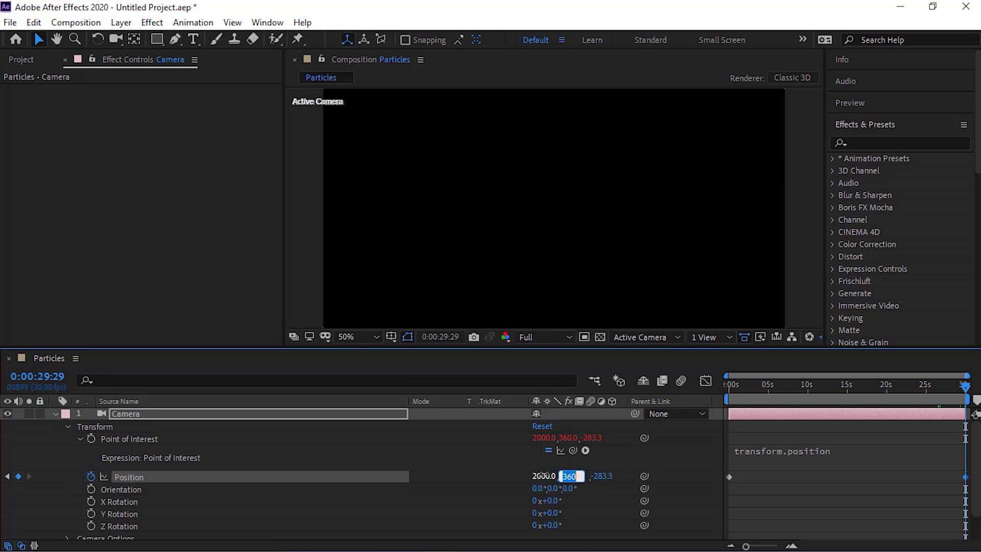
pyautogui.press('Tab')
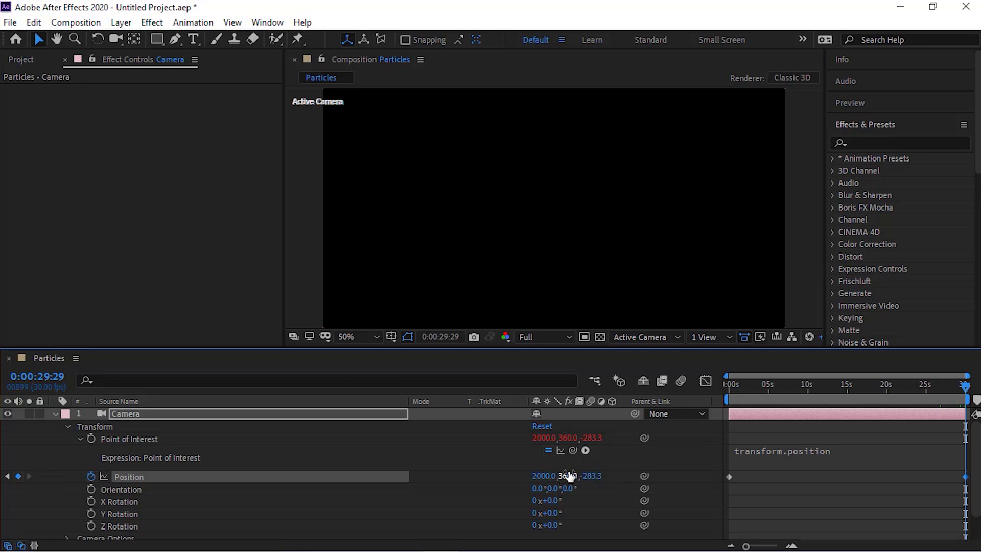
pyautogui.press('BackSpace')
pyautogui.write('-1300')
pyautogui.press('Return')
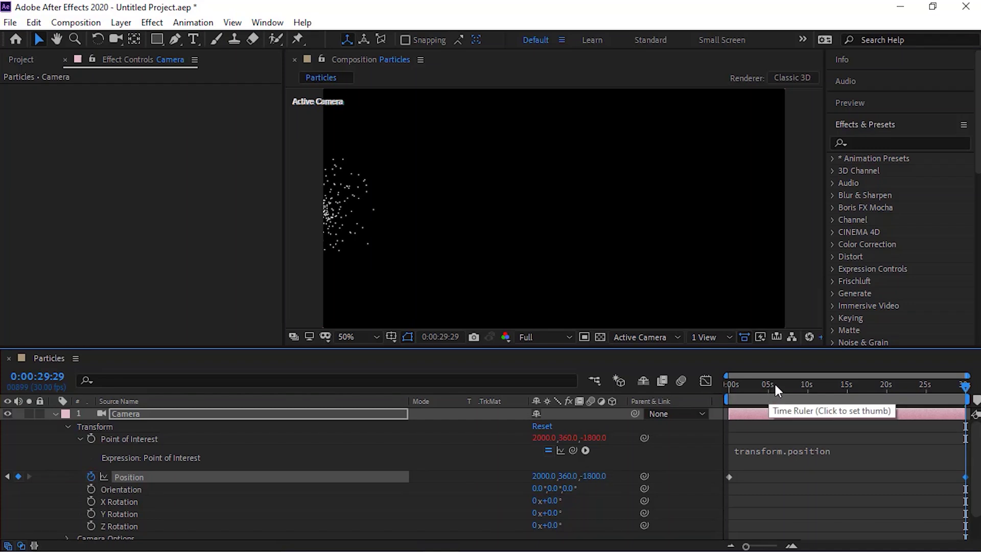
pyautogui.moveTo(768, 386); pyautogui.dragTo(720, 390)
# Switch the viewer to Top view and scrub the timeline to inspect the camera path.
pyautogui.click(658, 337)
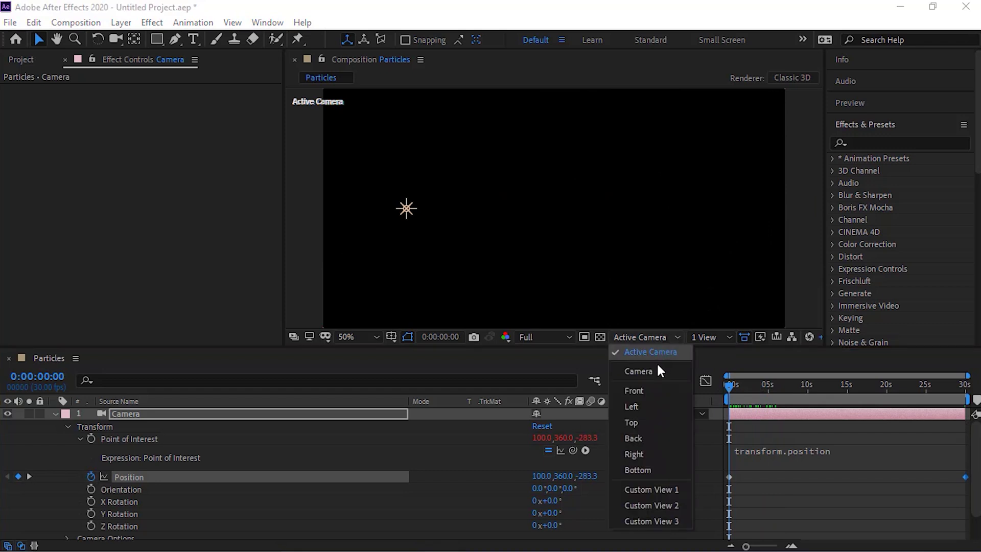
pyautogui.click(658, 422)
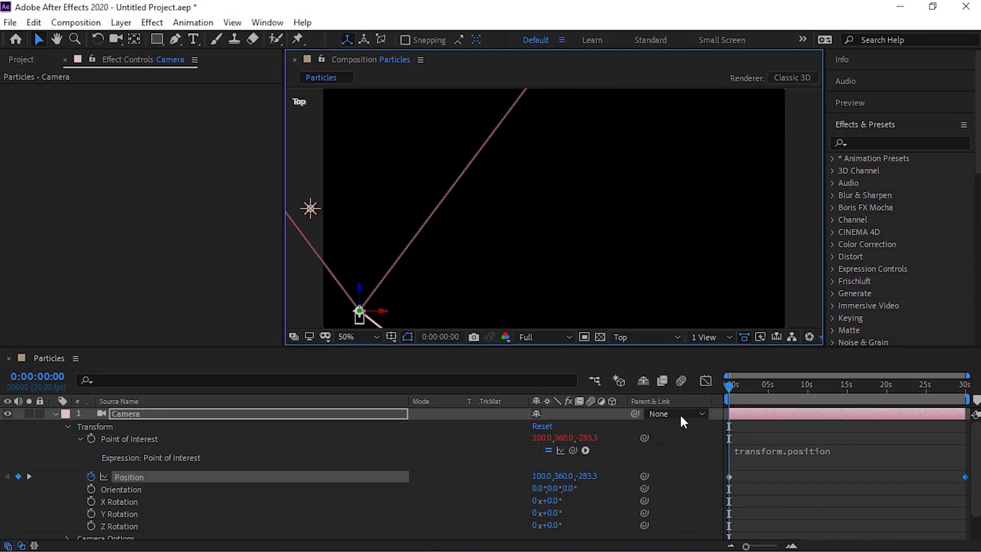
pyautogui.press(',')
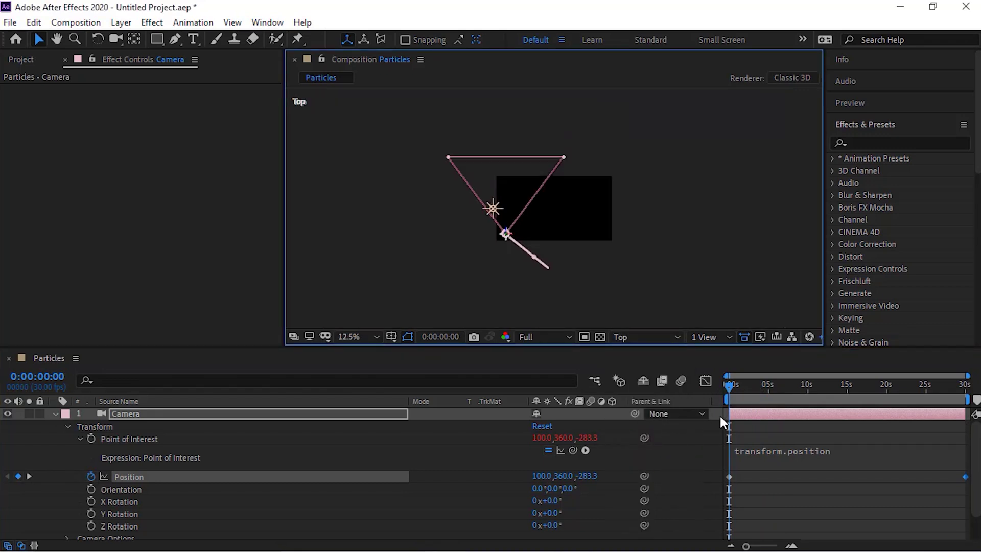
pyautogui.press('.')
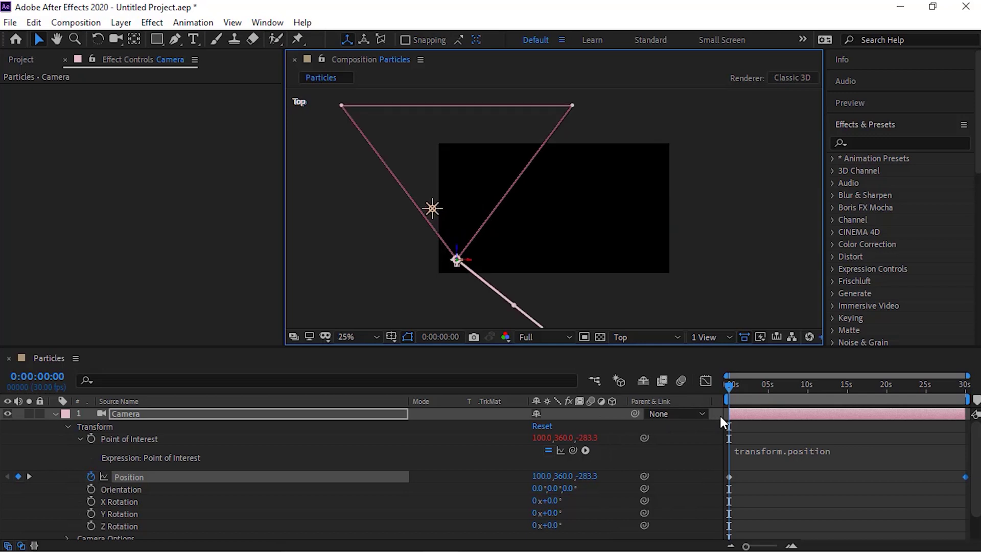
pyautogui.moveTo(743, 388)
pyautogui.mouseDown()
pyautogui.moveTo(909, 416)
pyautogui.moveTo(734, 377)
pyautogui.mouseUp()
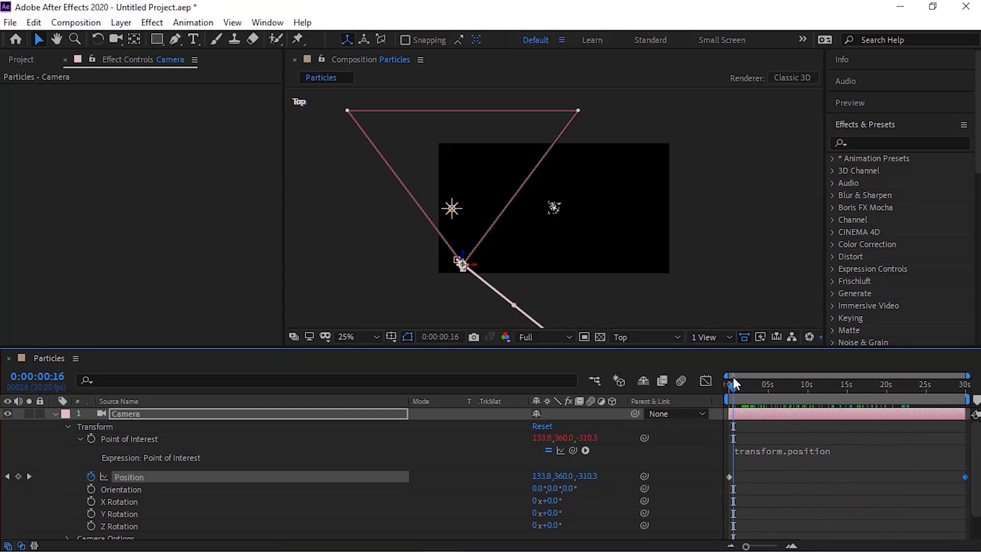
pyautogui.press('.')
pyautogui.press(',')
pyautogui.press(',')
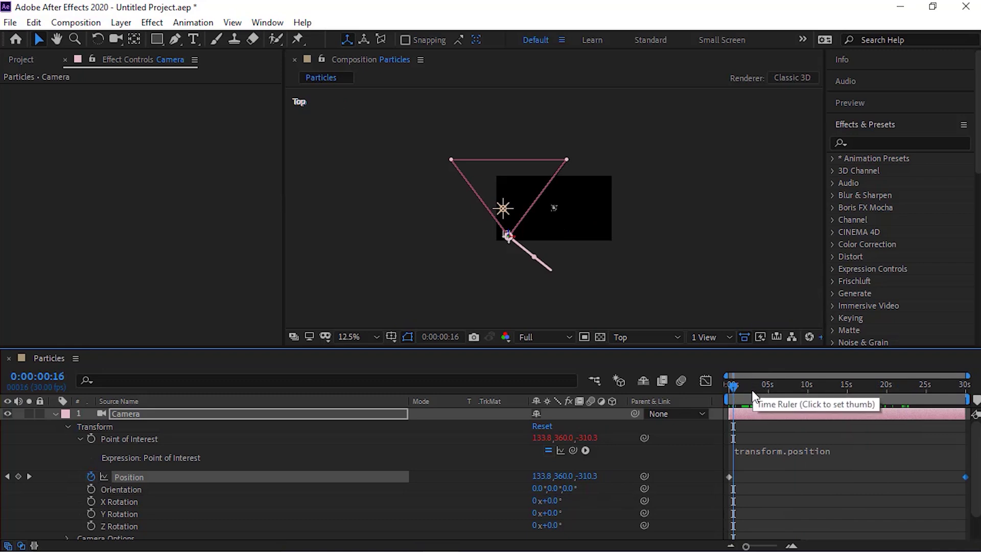
pyautogui.moveTo(736, 396); pyautogui.dragTo(963, 443)
pyautogui.moveTo(894, 432); pyautogui.dragTo(712, 404)
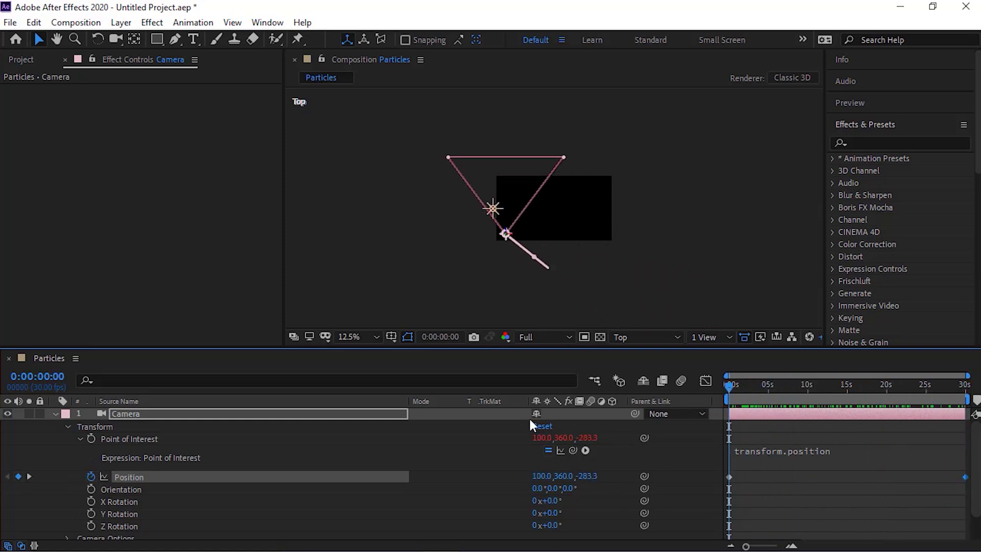
# Zoom the viewer to 50% and switch the 3D view to Active Camera.
pyautogui.press('.')
pyautogui.press('.')
pyautogui.press('.')
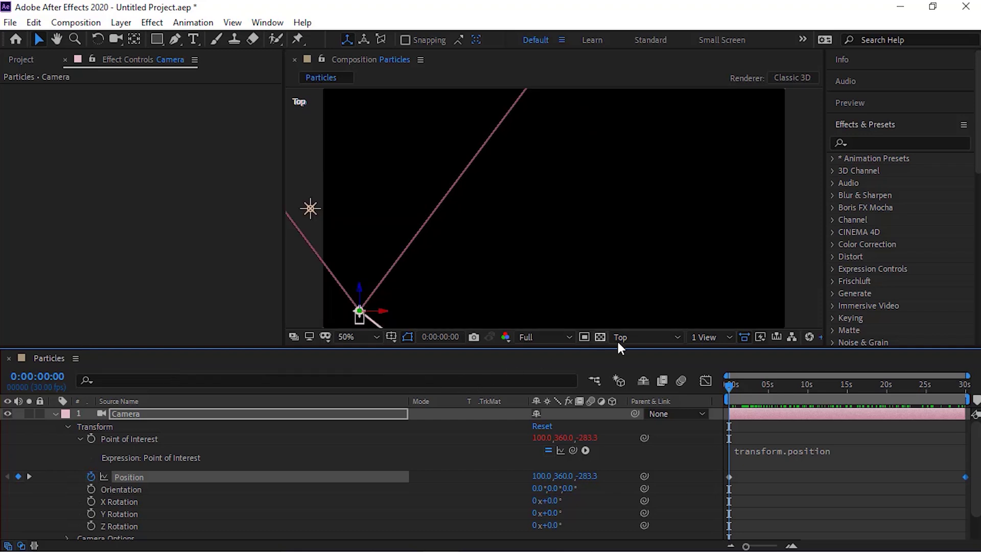
pyautogui.click(640, 342)
pyautogui.click(647, 338)
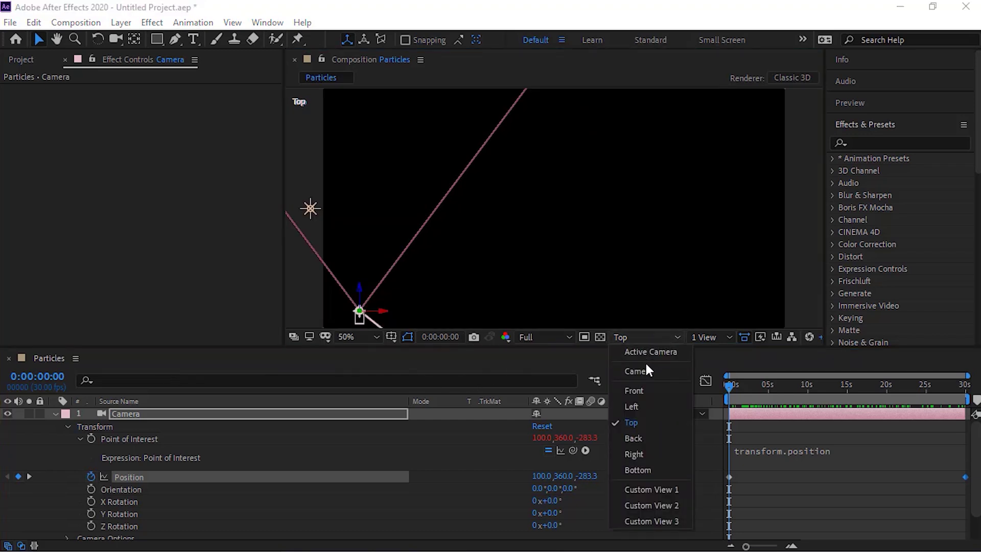
pyautogui.click(651, 352)
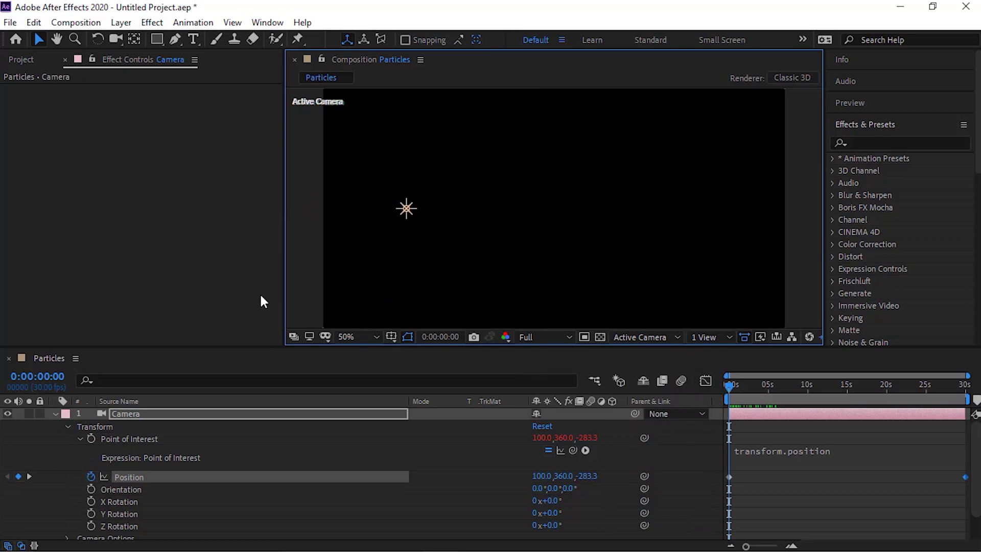
# Set Camera Options Focus Distance to 400 and scrub the playhead to preview.
pyautogui.click(81, 437)
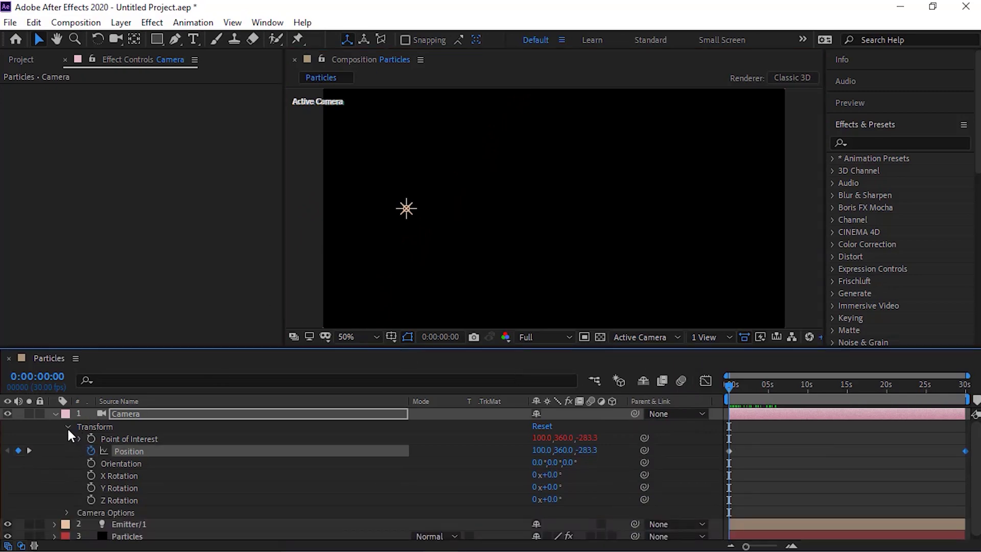
pyautogui.click(67, 427)
pyautogui.click(67, 439)
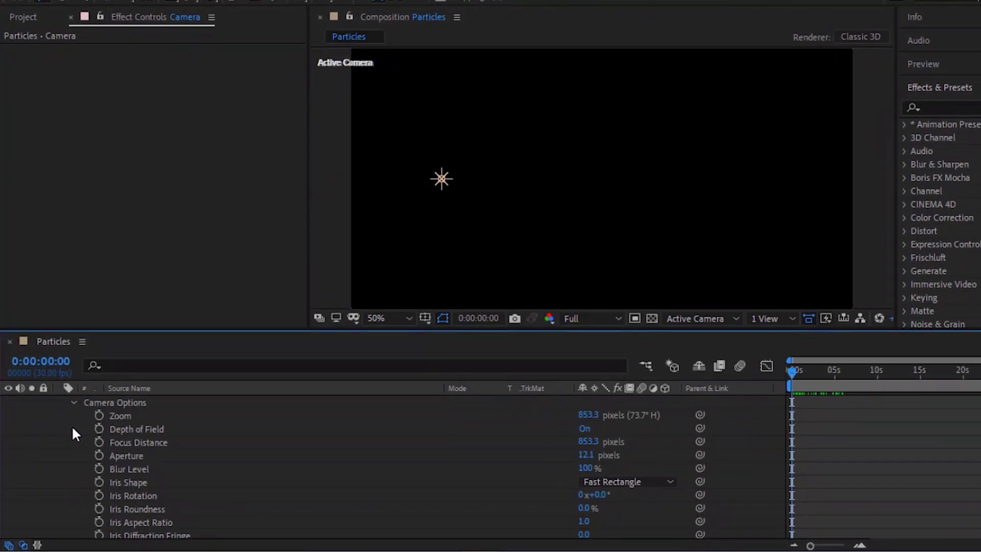
pyautogui.scroll(1, 72, 432)
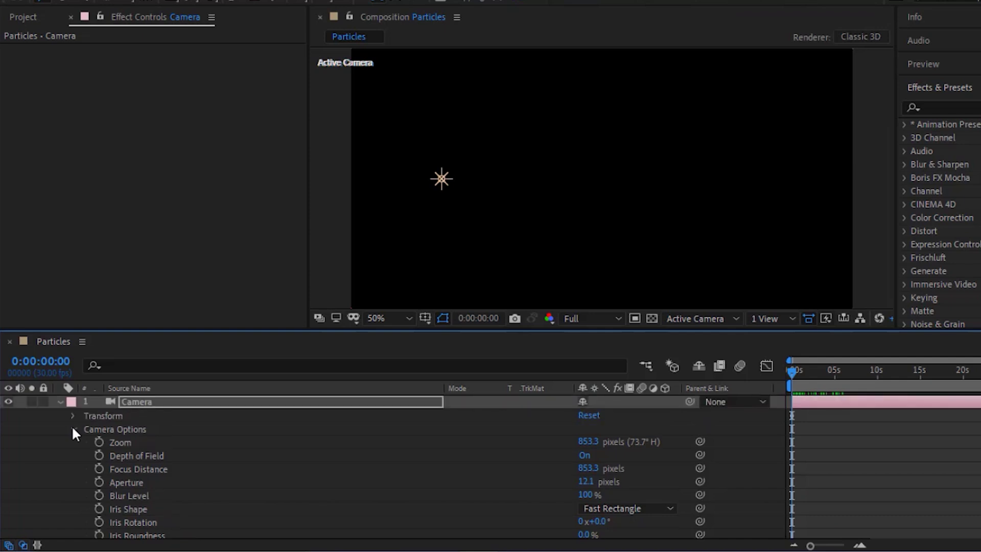
pyautogui.click(585, 469)
pyautogui.write('400')
pyautogui.press('Return')
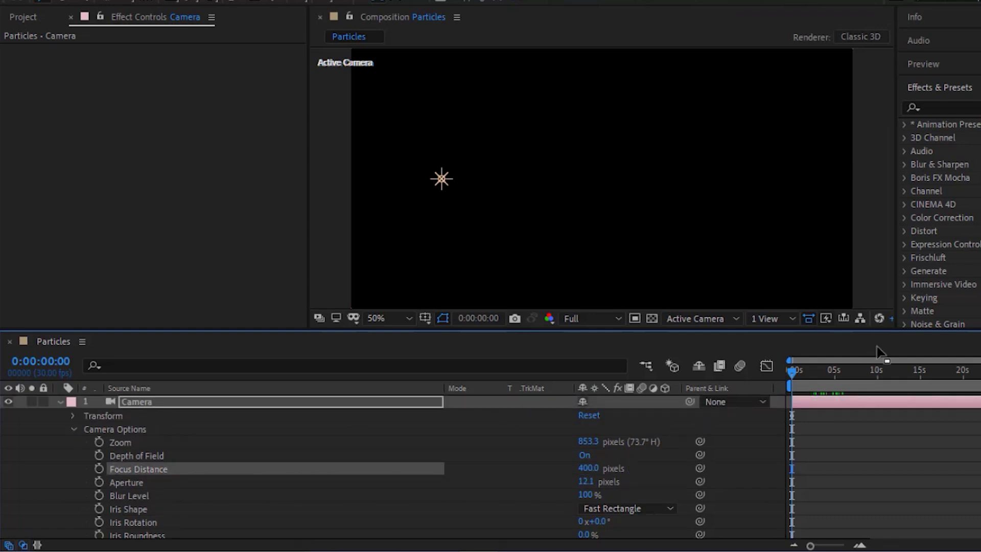
pyautogui.moveTo(832, 375); pyautogui.dragTo(735, 376)
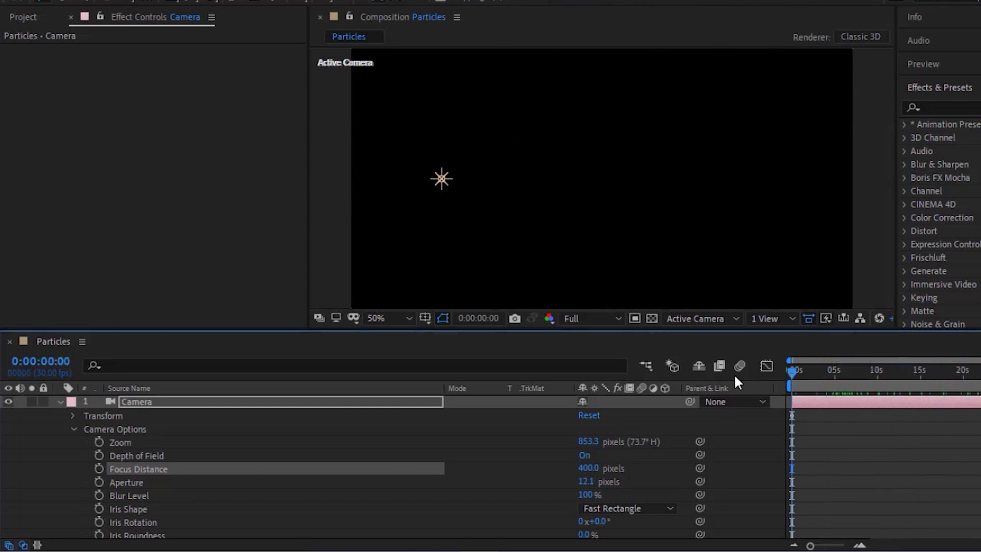
# Select the Particles layer and set Particular's Emitter Type to Light(s).
pyautogui.click(59, 402)
pyautogui.click(115, 462)
pyautogui.click(134, 427)
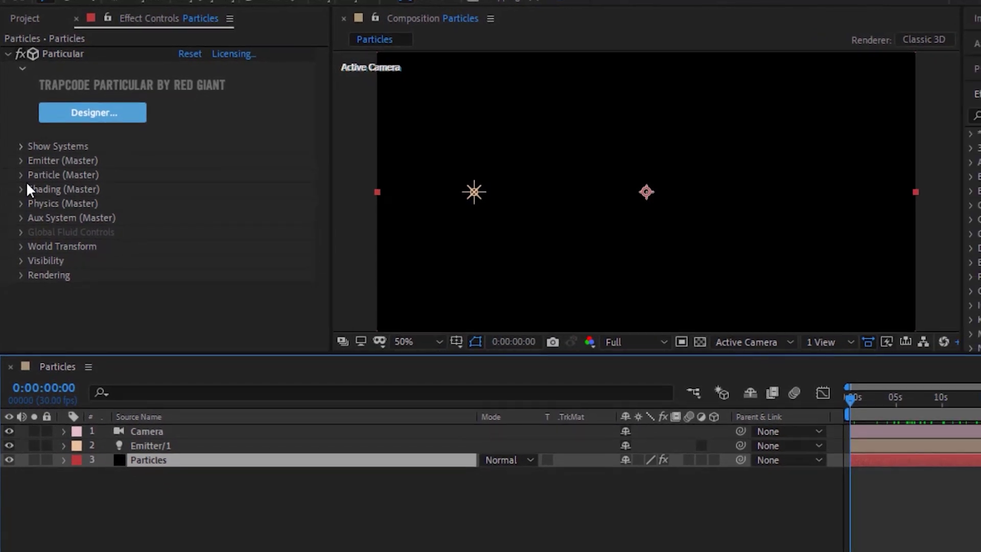
pyautogui.click(20, 160)
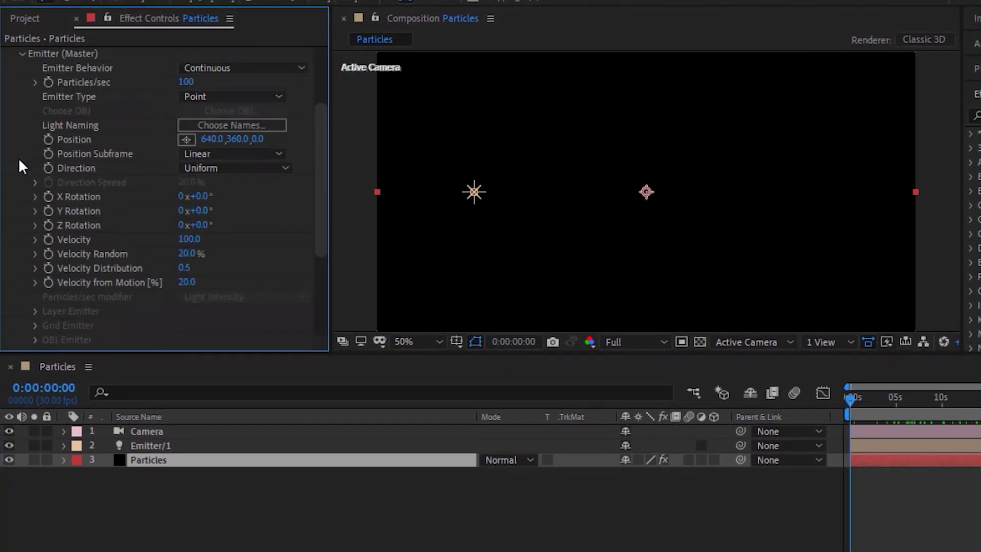
pyautogui.click(238, 93)
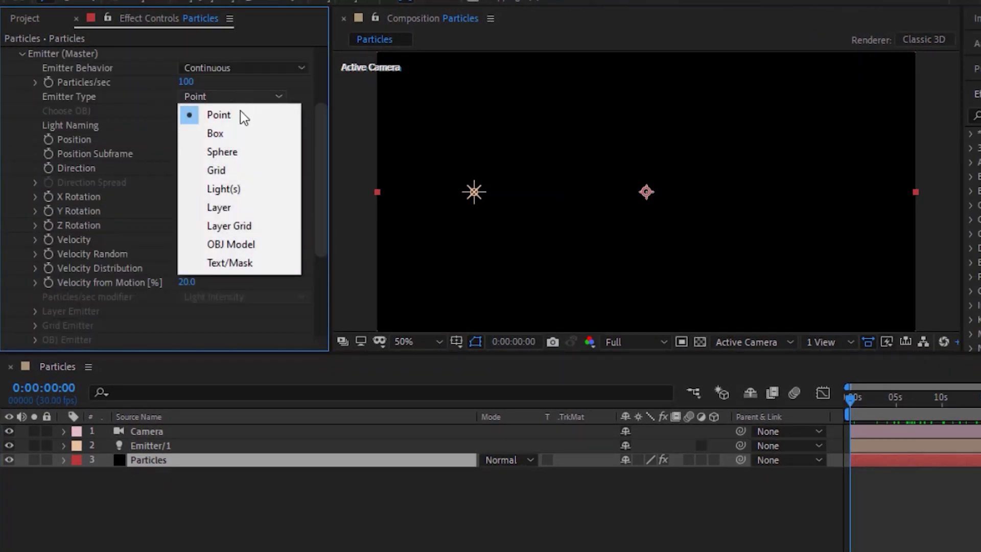
pyautogui.click(241, 188)
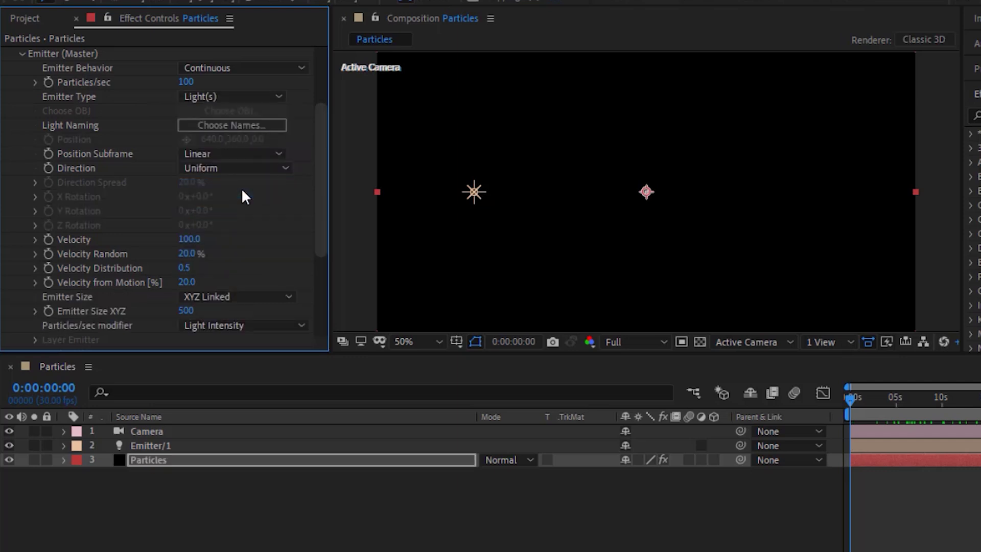
pyautogui.moveTo(900, 399); pyautogui.dragTo(873, 397)
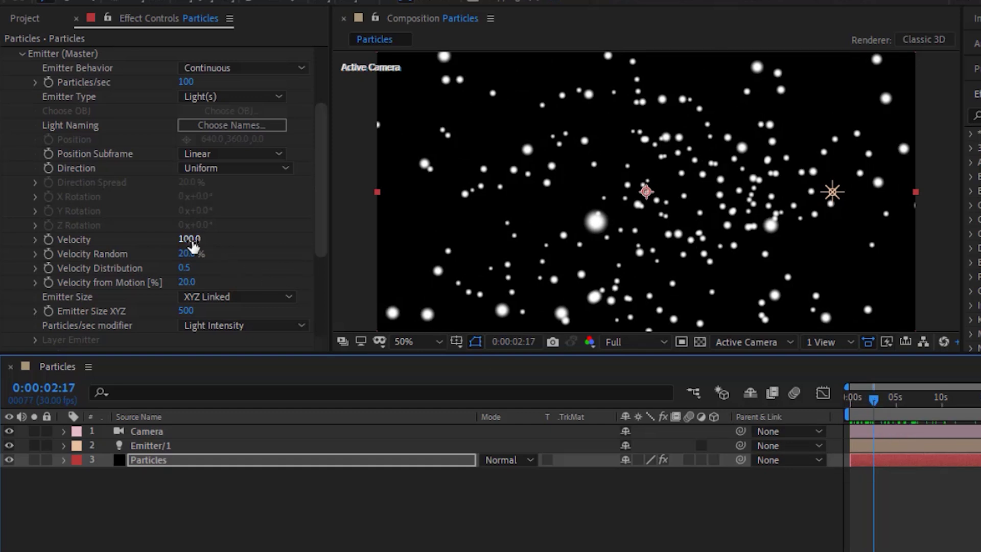
# Set Velocity 15, Velocity Random 0, Velocity from Motion 10 and Emitter Size 0.
pyautogui.click(191, 240)
pyautogui.write('15')
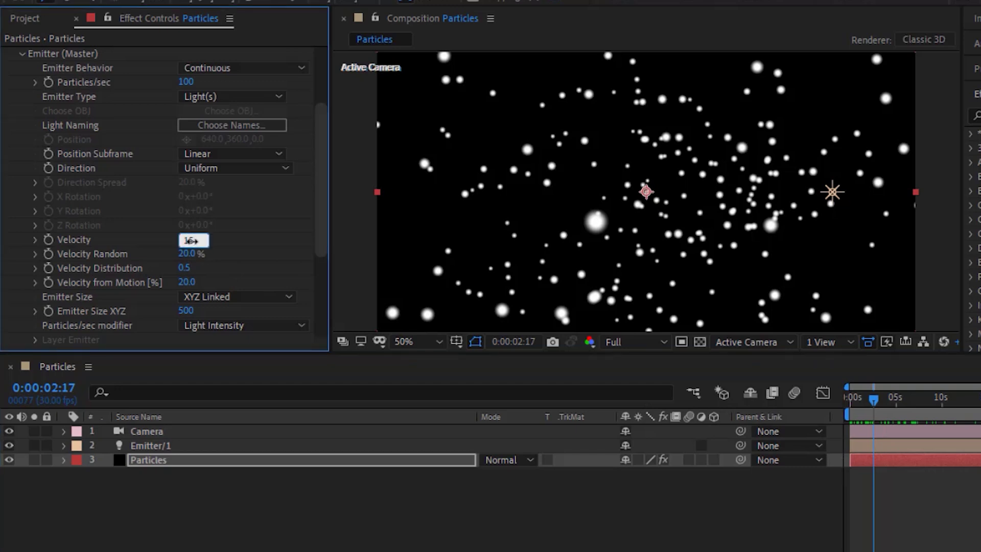
pyautogui.press('Tab')
pyautogui.write('0')
pyautogui.press('Tab')
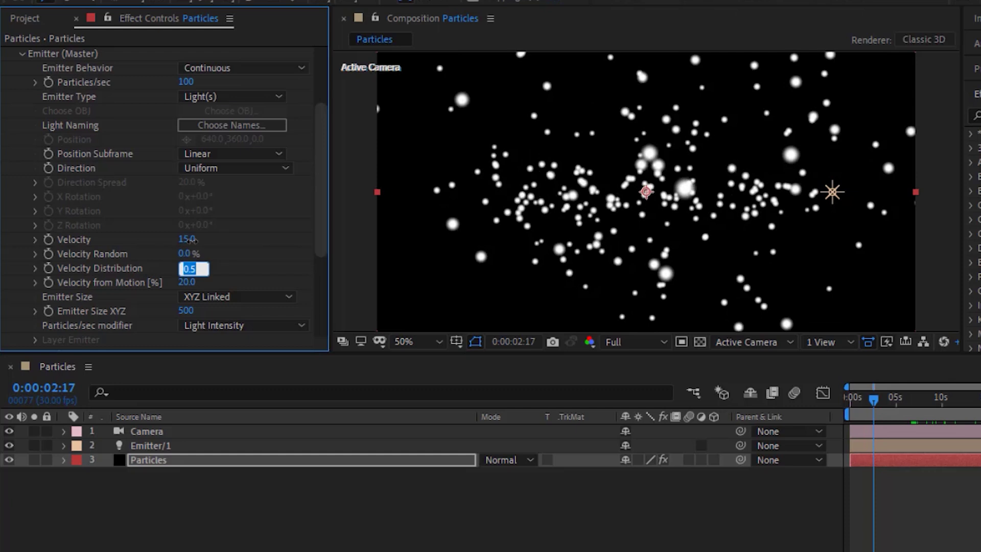
pyautogui.press('Tab')
pyautogui.write('10')
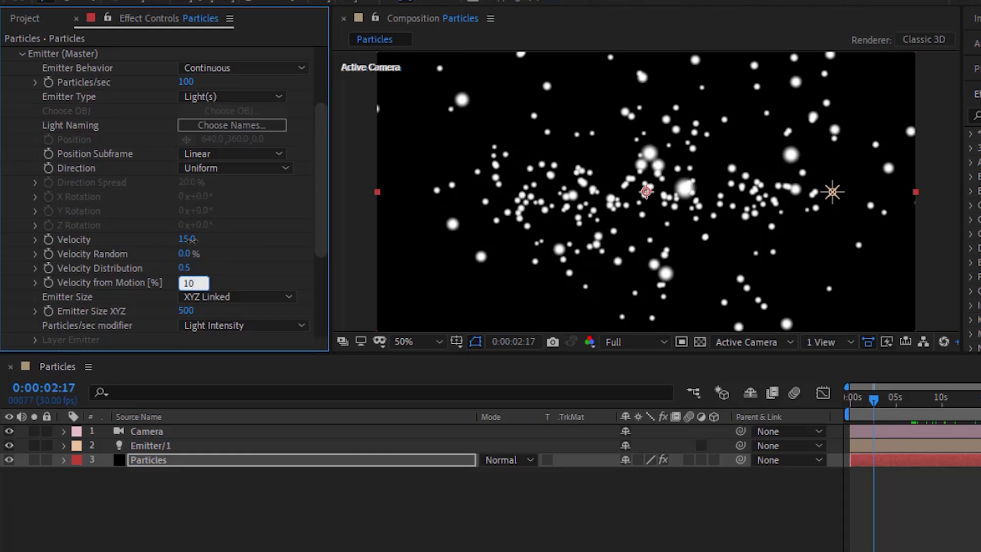
pyautogui.press('Tab')
pyautogui.write('0')
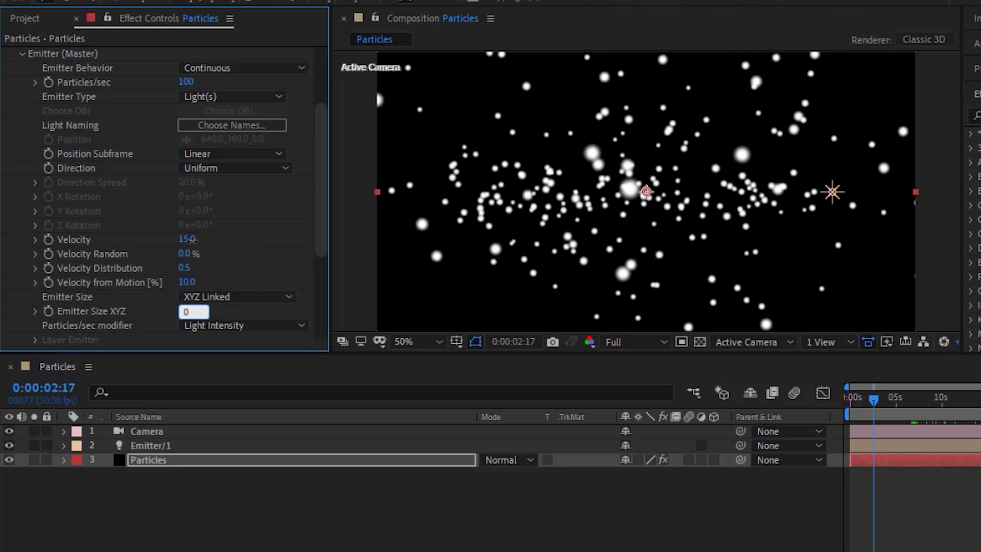
pyautogui.press('Return')
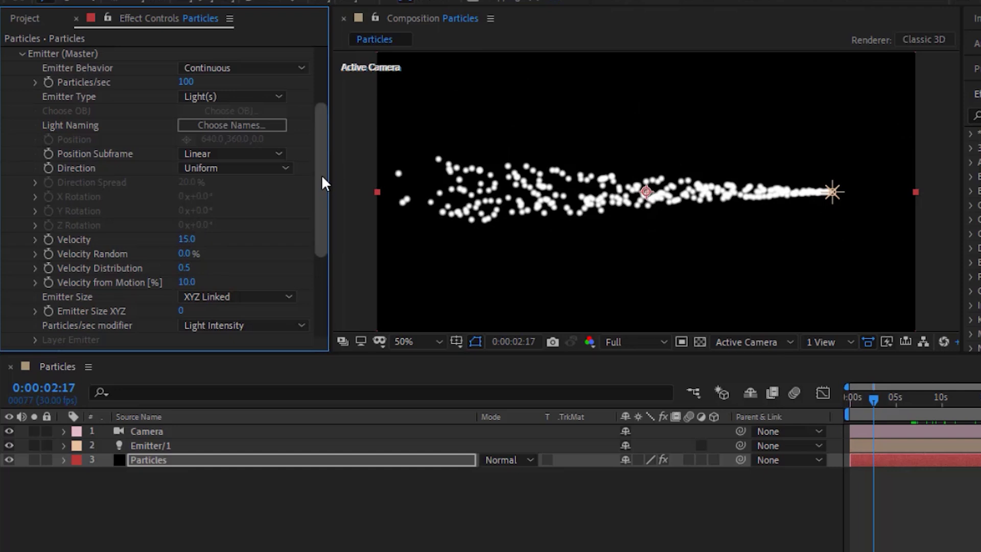
pyautogui.moveTo(321, 176); pyautogui.dragTo(323, 129)
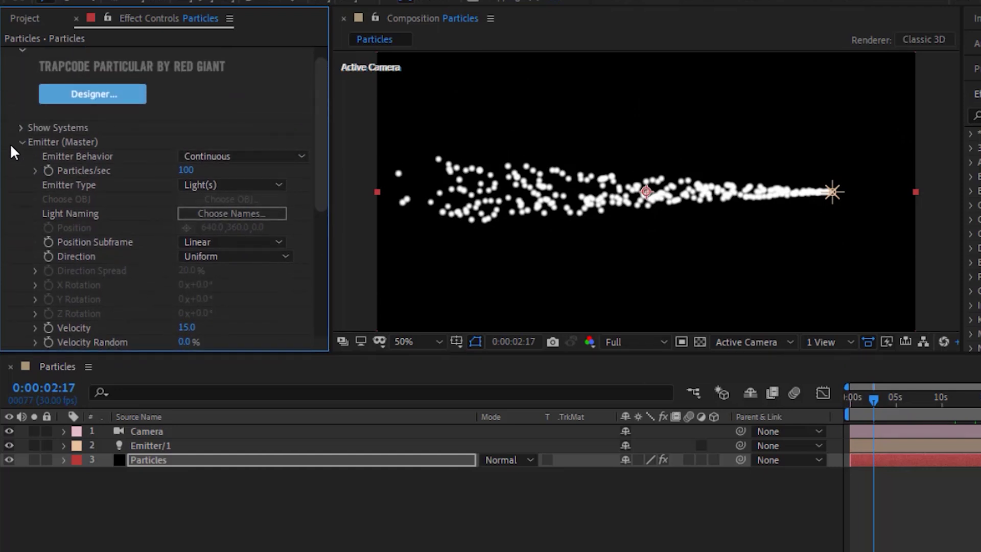
# Set Particle (Master) Size to 0 and apply the third, early-peaking triangle Size over Life preset.
pyautogui.click(21, 141)
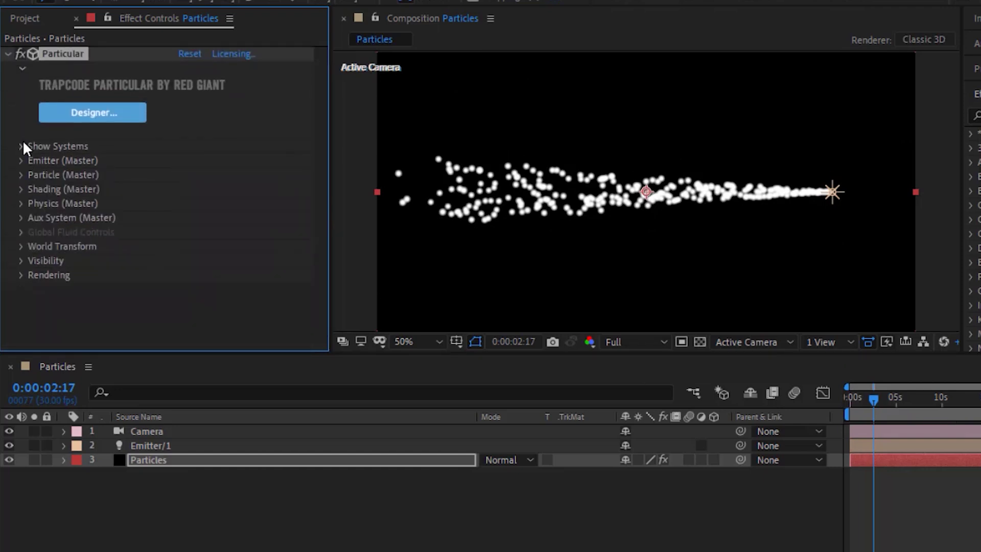
pyautogui.click(21, 174)
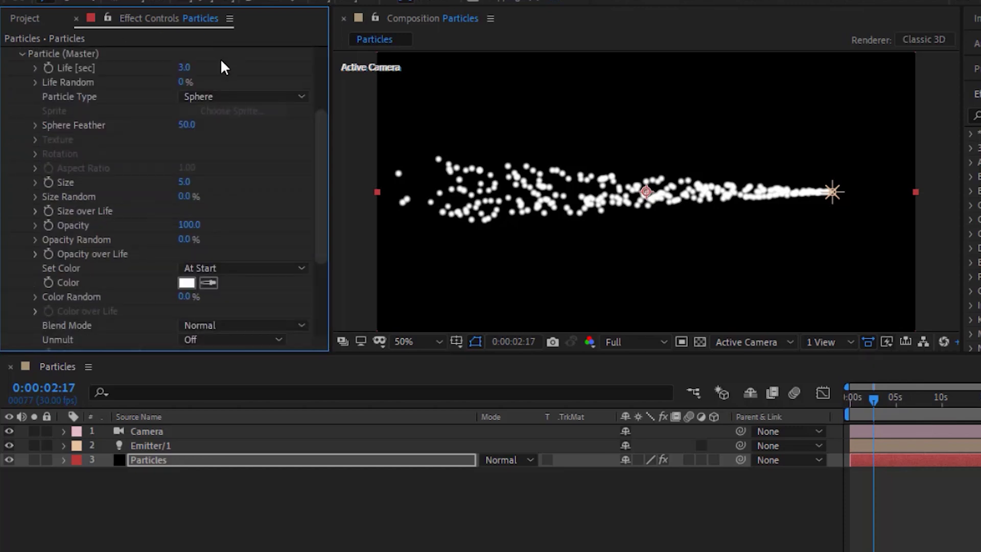
pyautogui.click(185, 182)
pyautogui.write('0')
pyautogui.press('Return')
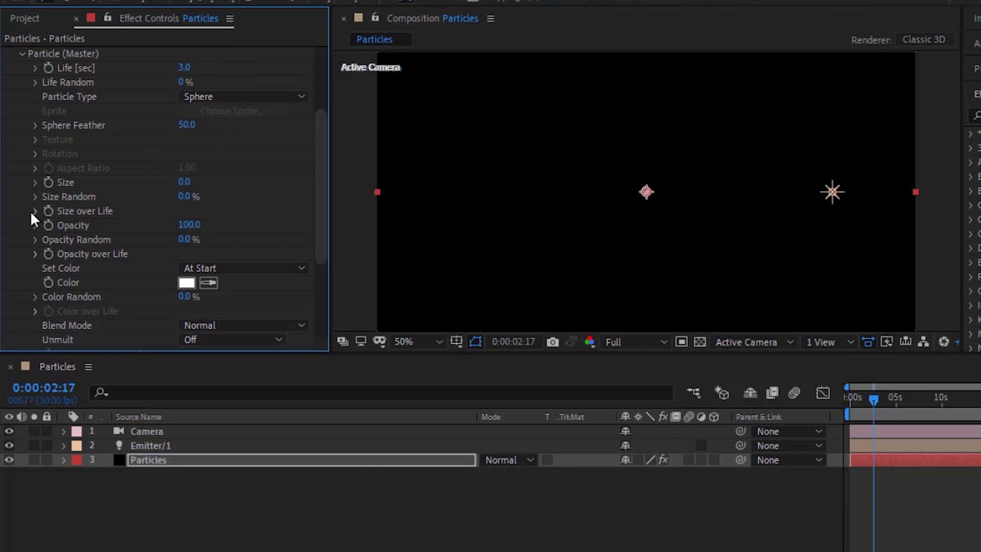
pyautogui.click(32, 211)
pyautogui.click(253, 210)
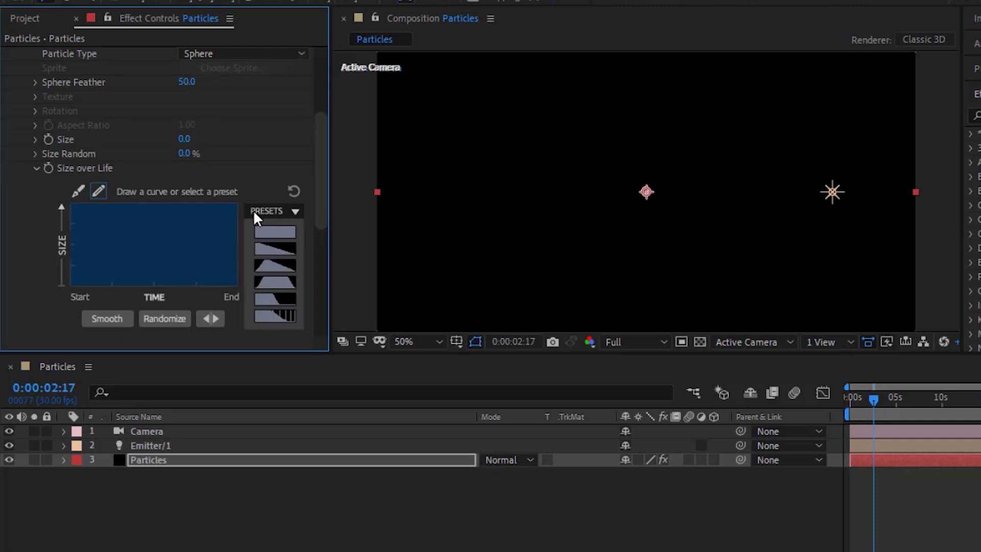
pyautogui.click(286, 264)
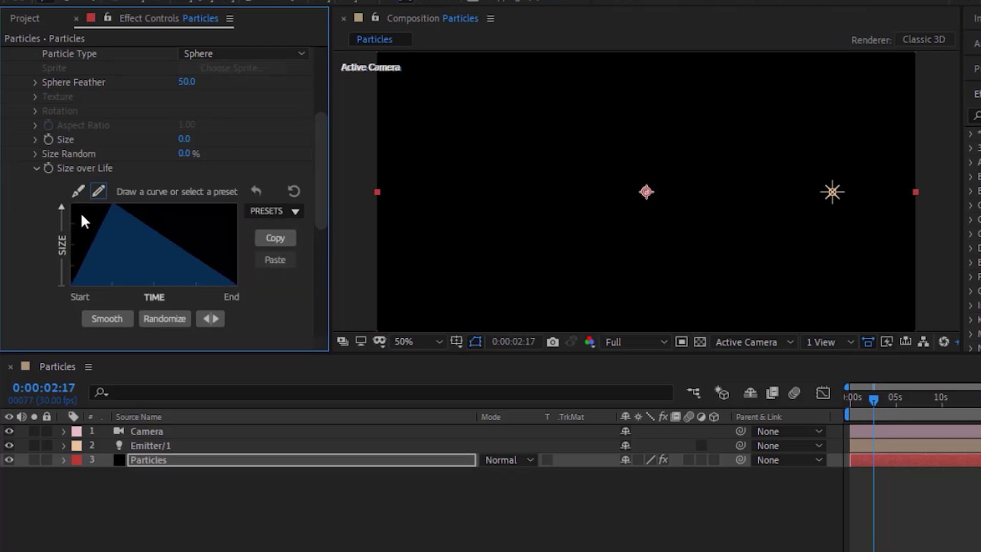
pyautogui.click(35, 168)
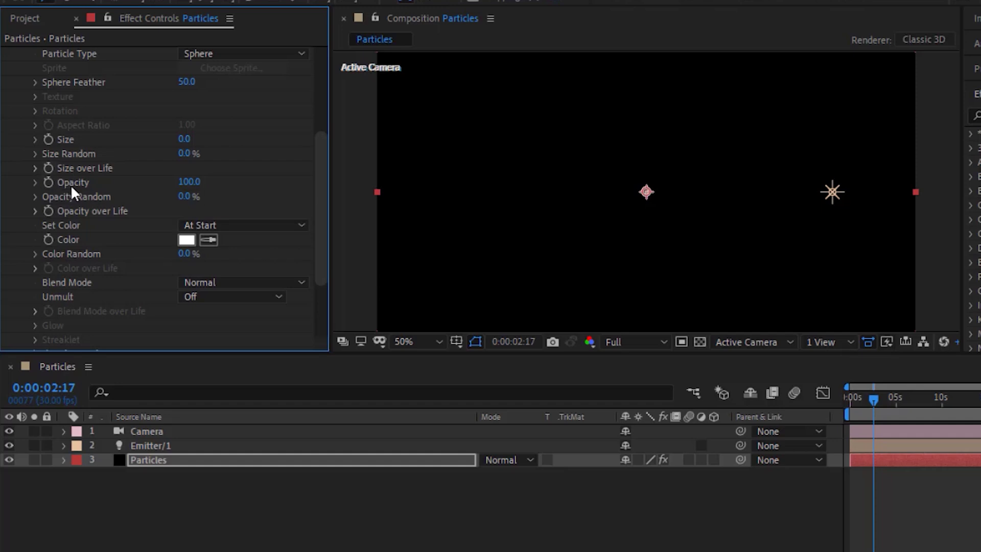
# Switch the particle Set Color mode to Over Life.
pyautogui.click(223, 224)
pyautogui.click(233, 262)
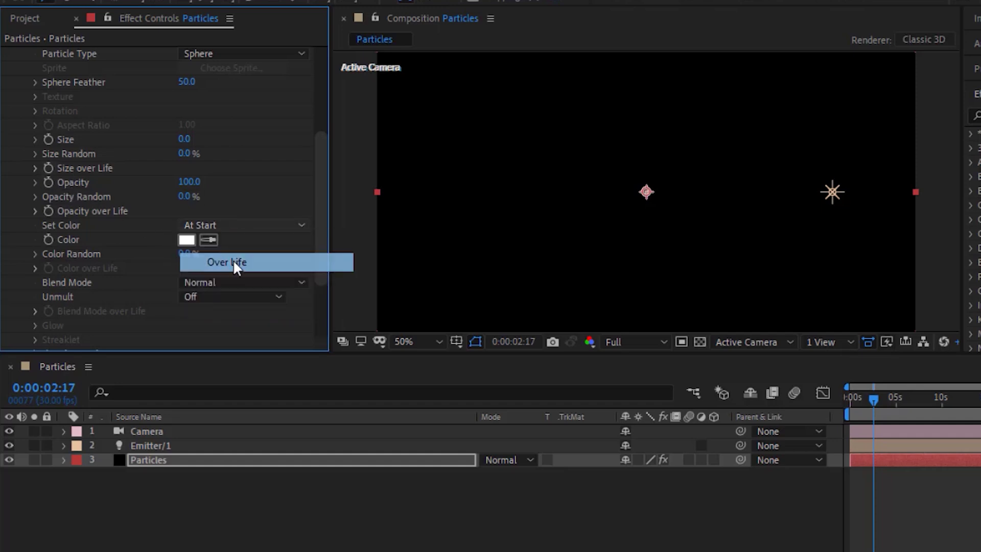
pyautogui.click(35, 268)
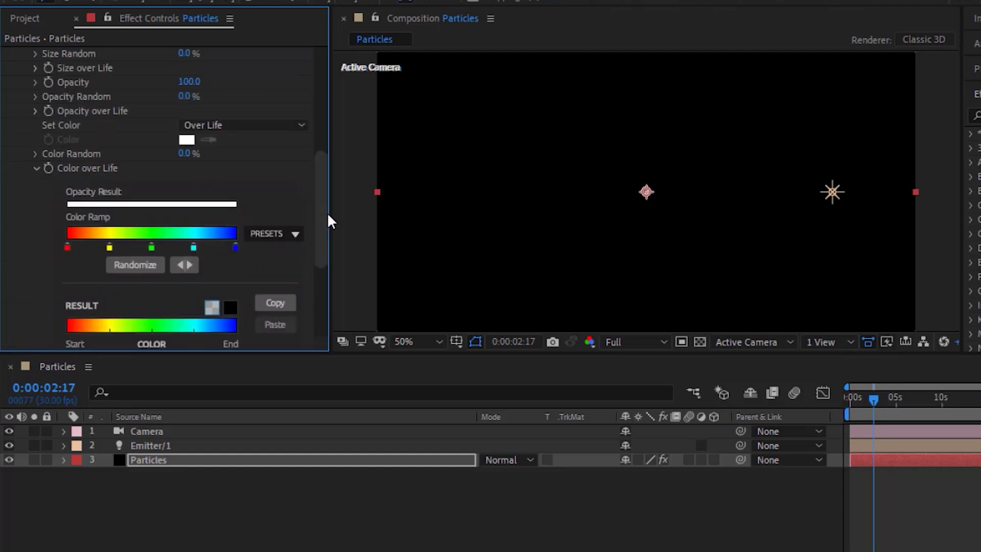
pyautogui.moveTo(327, 212); pyautogui.dragTo(368, 219)
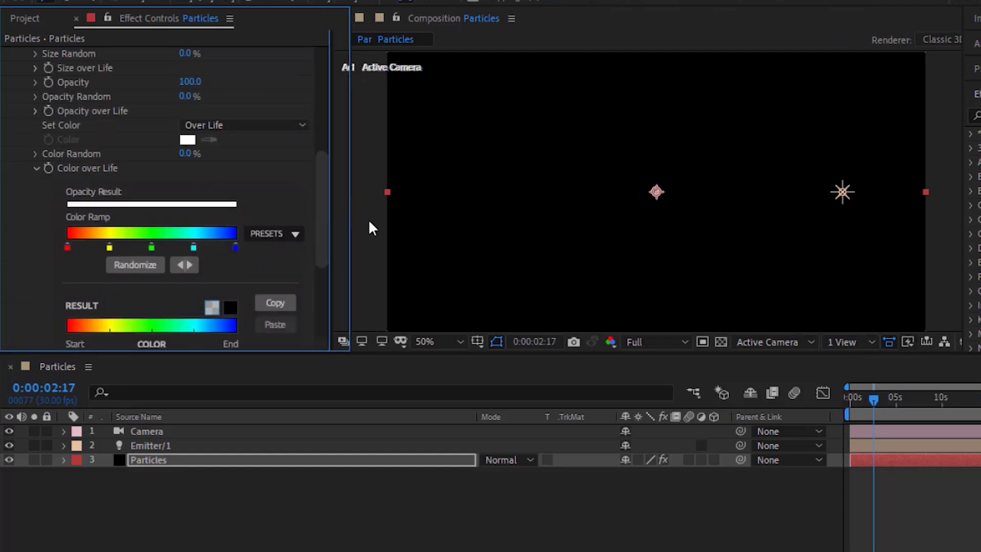
# Apply the yellow-red-pink-purple Color over Life preset, then reverse and randomize the ramp.
pyautogui.click(293, 234)
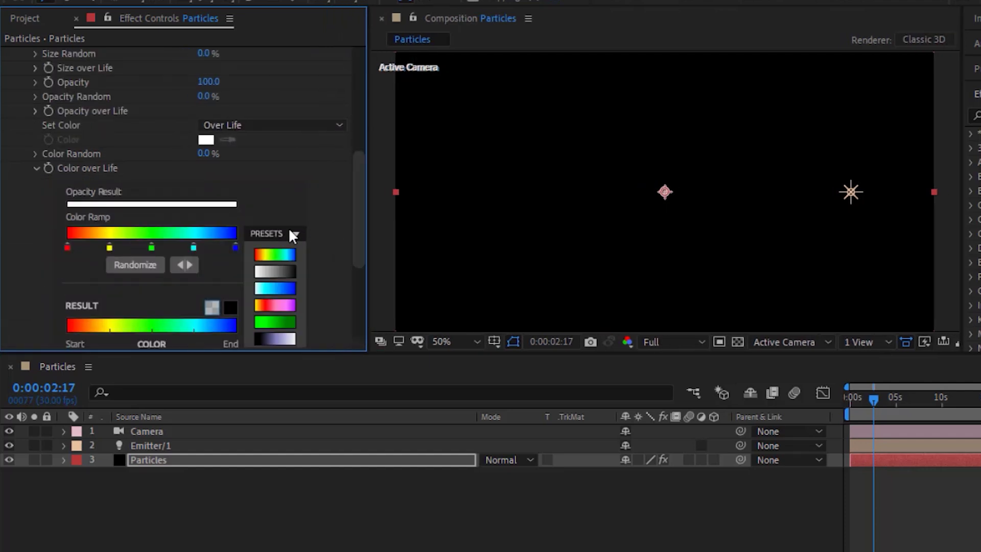
pyautogui.click(277, 307)
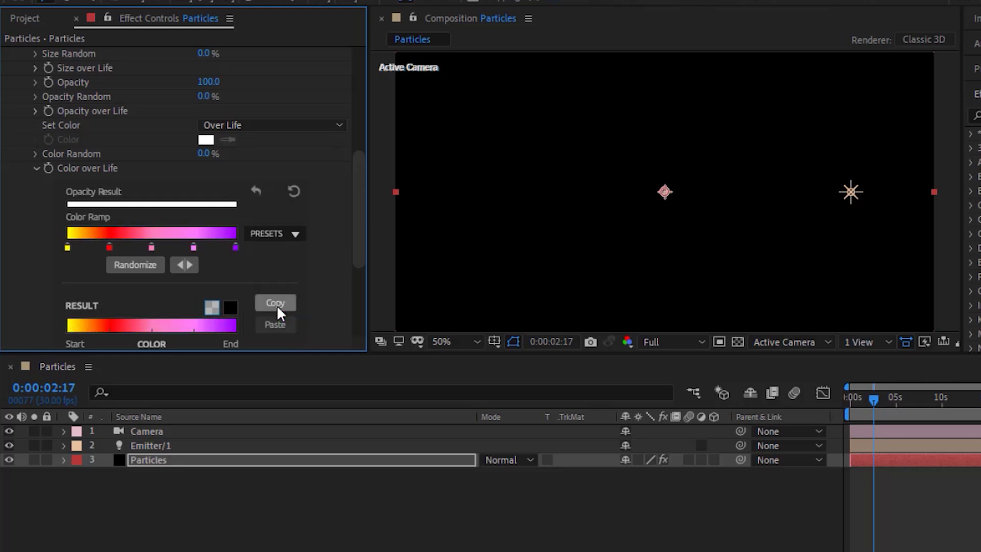
pyautogui.click(277, 304)
pyautogui.hotkey('ctrl', 'z')
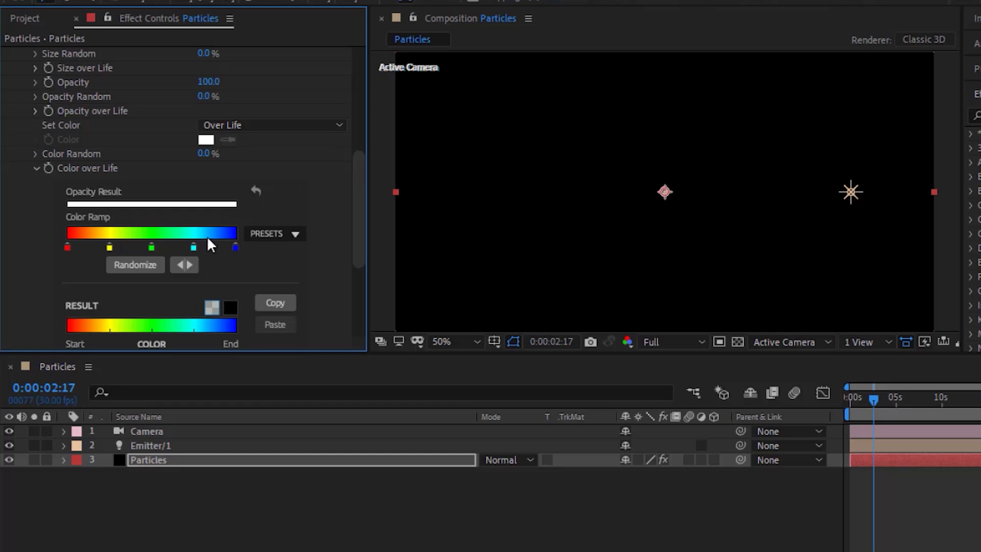
pyautogui.click(279, 233)
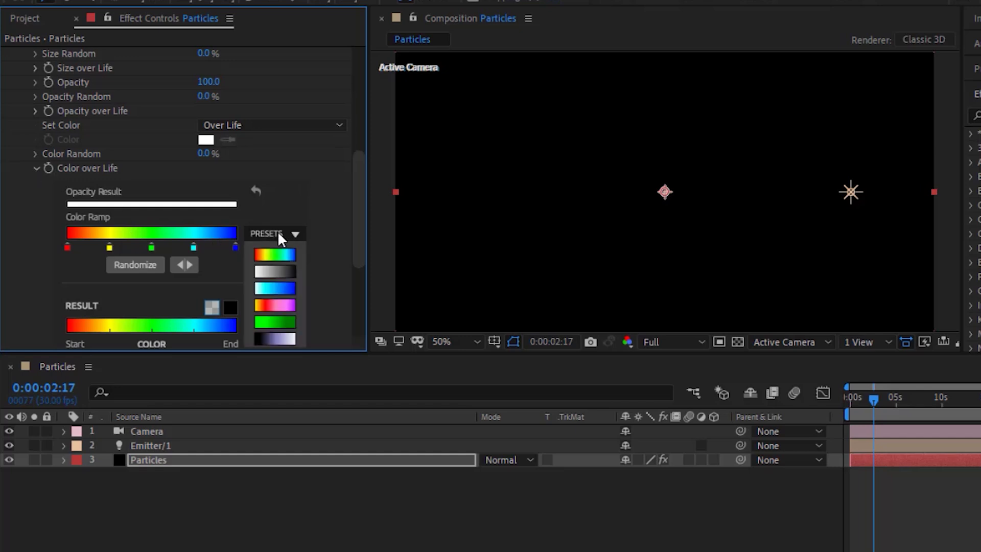
pyautogui.click(276, 306)
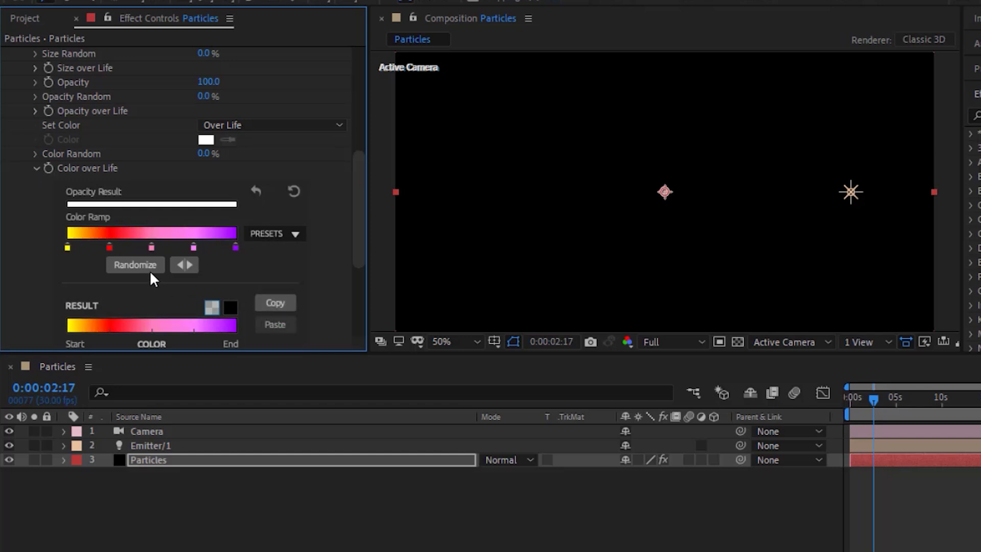
pyautogui.click(192, 266)
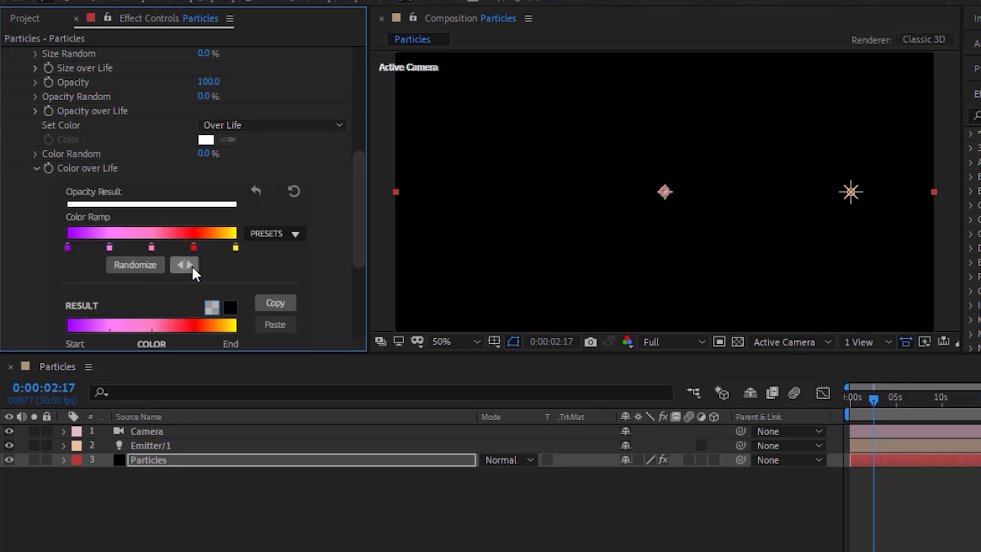
pyautogui.click(145, 268)
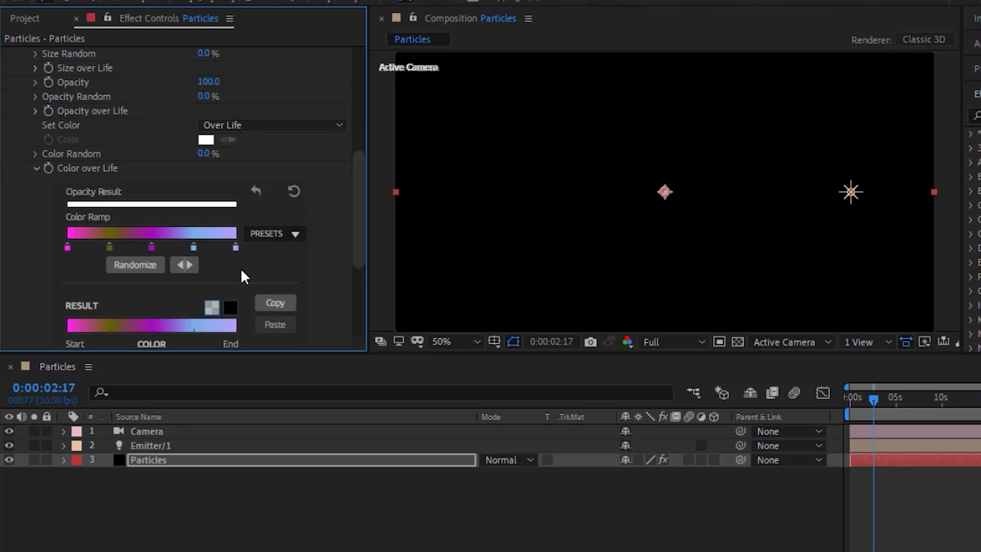
# In Shading (Master), turn Shadowlet for Main and Shadowlet for Aux On.
pyautogui.click(36, 168)
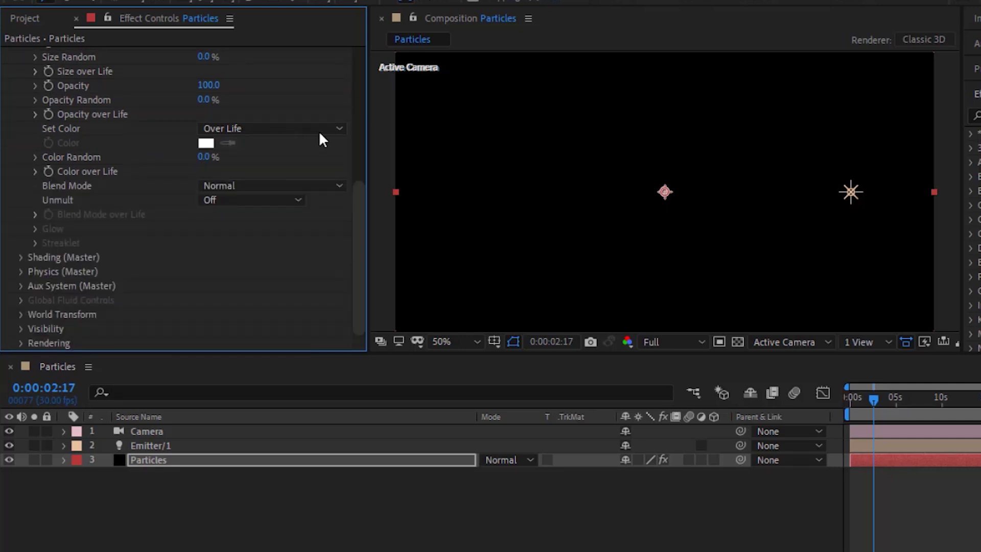
pyautogui.scroll(10, 361, 151)
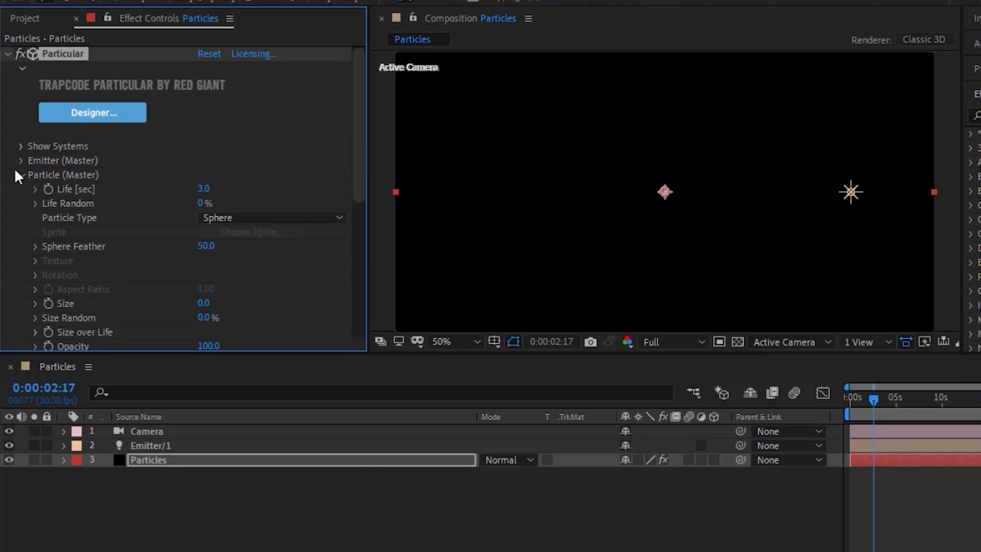
pyautogui.click(22, 176)
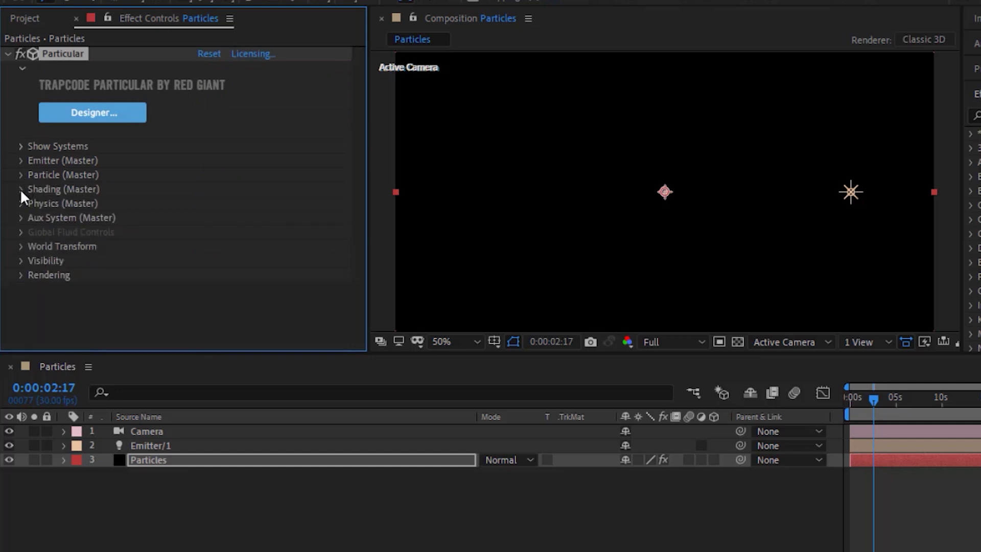
pyautogui.click(20, 189)
pyautogui.click(241, 314)
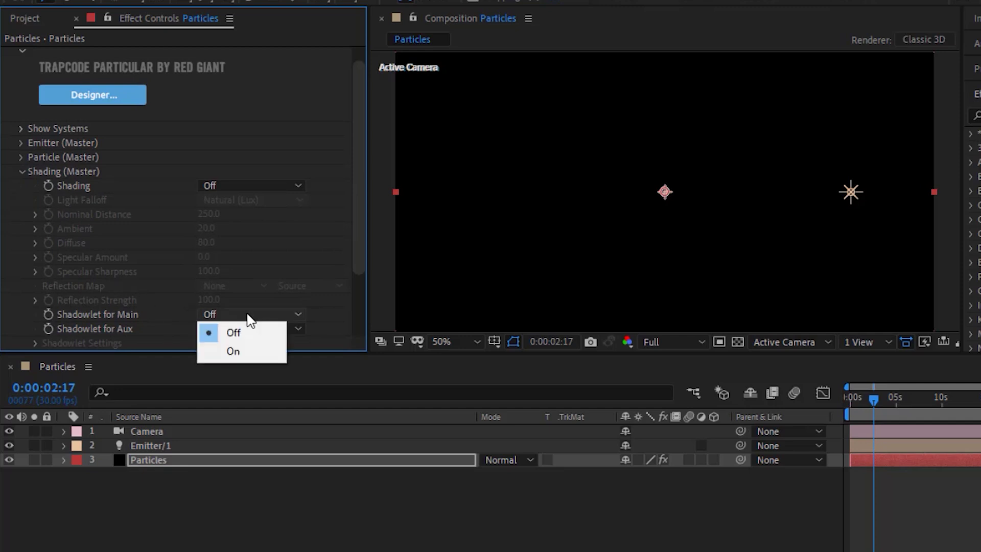
pyautogui.click(252, 351)
pyautogui.click(261, 330)
pyautogui.click(261, 364)
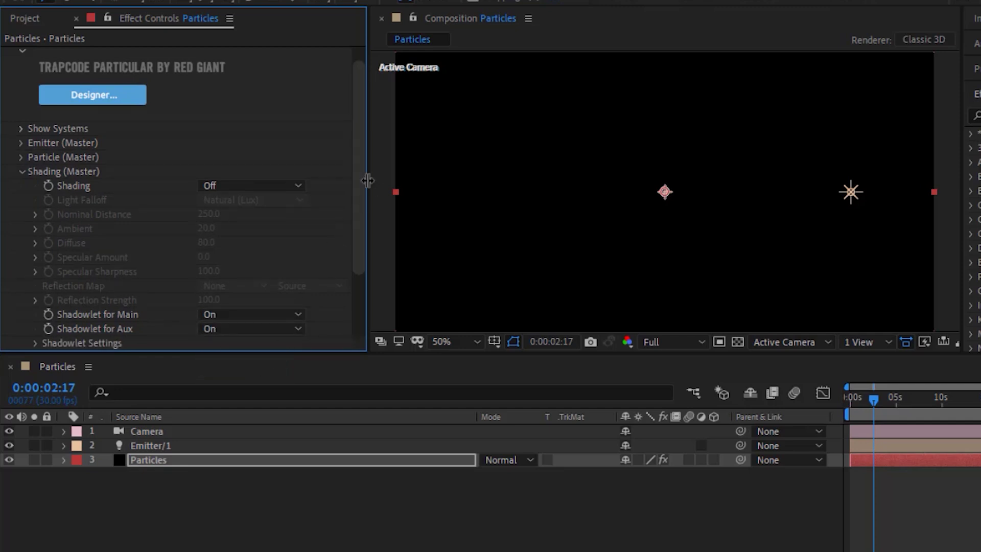
# Set the Shadowlet Settings Opacity to 10.
pyautogui.moveTo(357, 241); pyautogui.dragTo(357, 286)
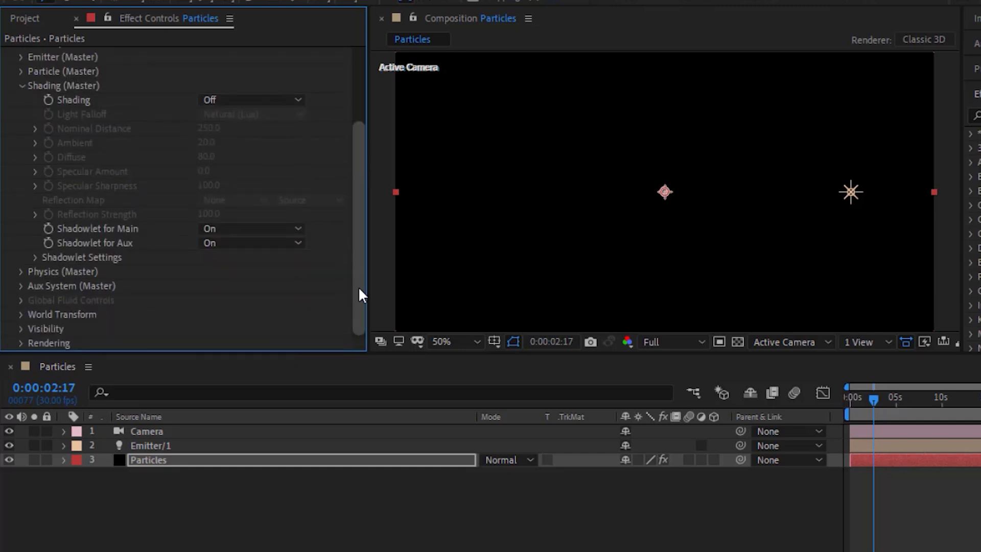
pyautogui.click(35, 257)
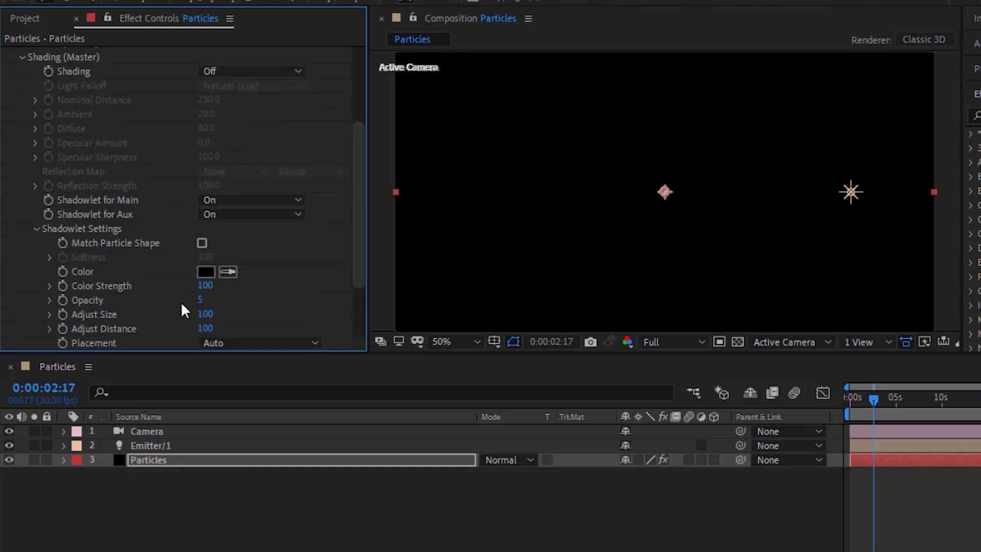
pyautogui.click(200, 300)
pyautogui.write('10')
pyautogui.press('Return')
pyautogui.click(35, 229)
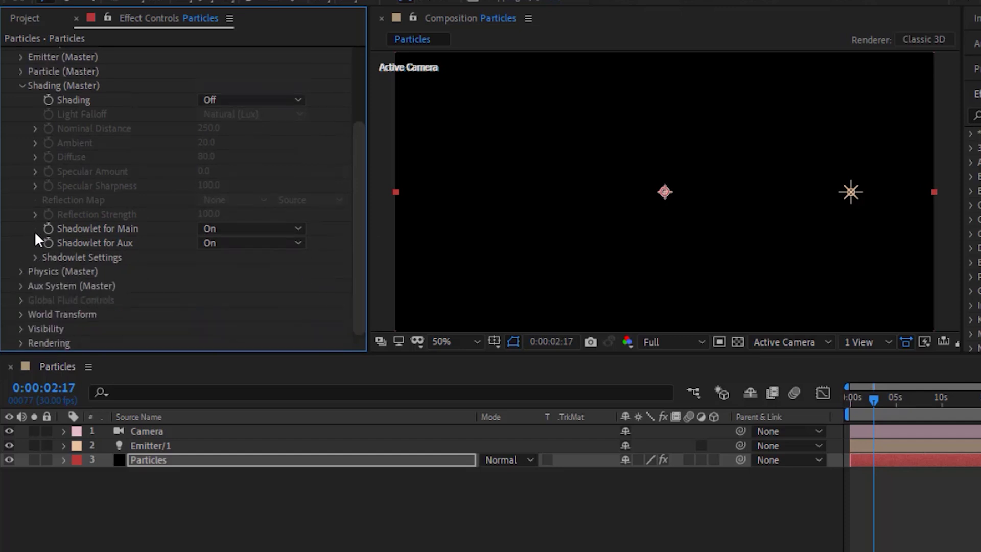
pyautogui.click(21, 86)
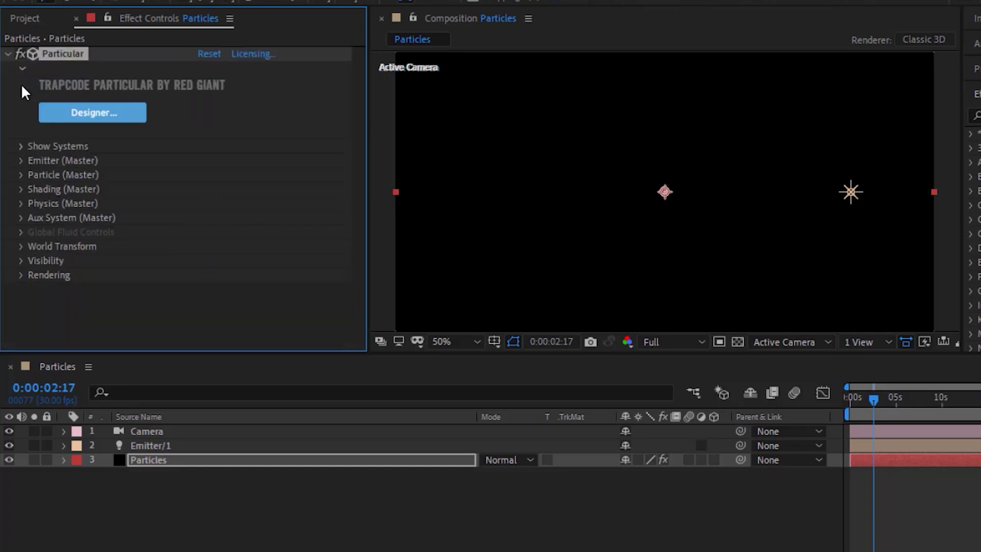
# Set Physics Gravity to -10 and Air Wind X to -80.
pyautogui.click(21, 203)
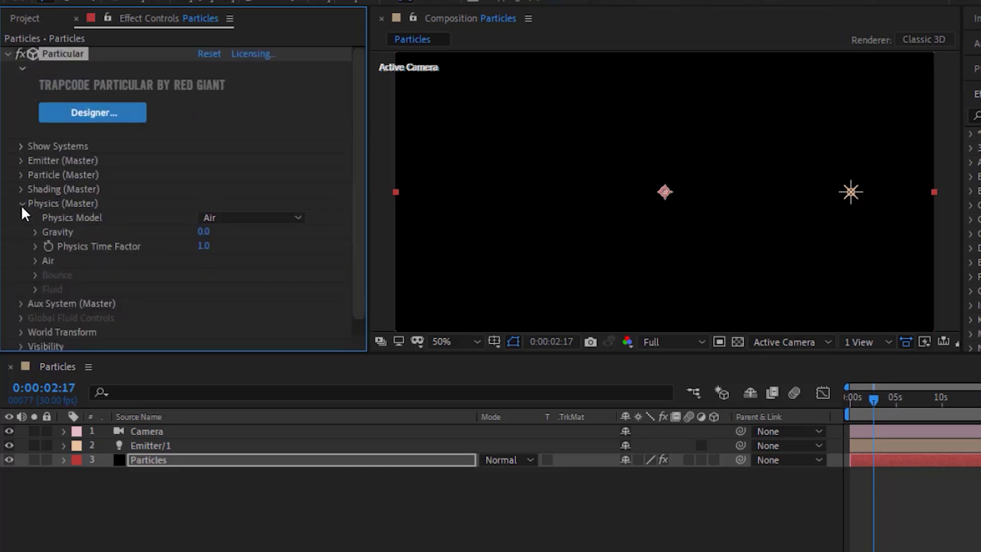
pyautogui.click(203, 233)
pyautogui.write('-10')
pyautogui.press('Return')
pyautogui.click(35, 261)
pyautogui.scroll(-3, 37, 267)
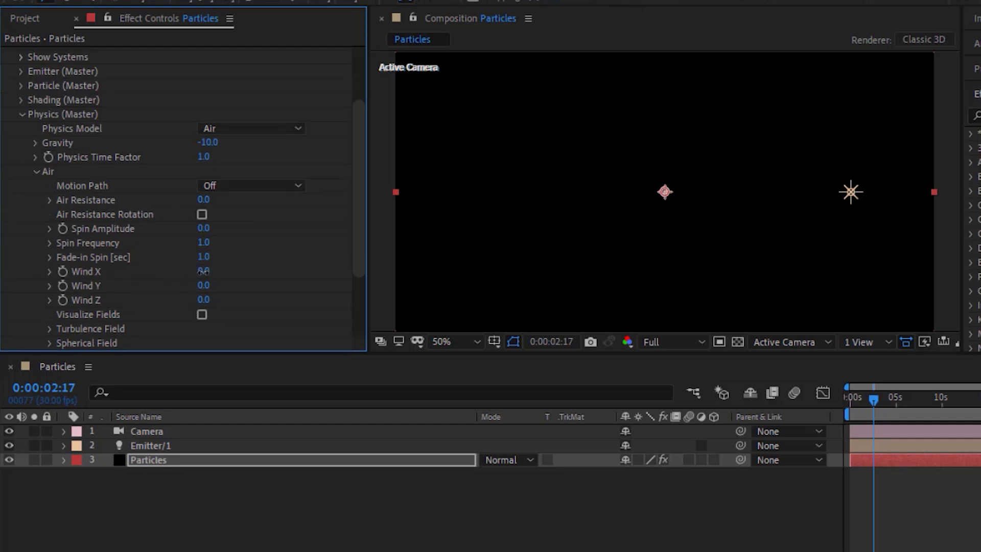
pyautogui.write('-30')
pyautogui.press('Return')
# Set Turbulence Field Affect Position 300, Fade-in Time 3 and Scale 5.
pyautogui.click(49, 330)
pyautogui.scroll(-4, 50, 333)
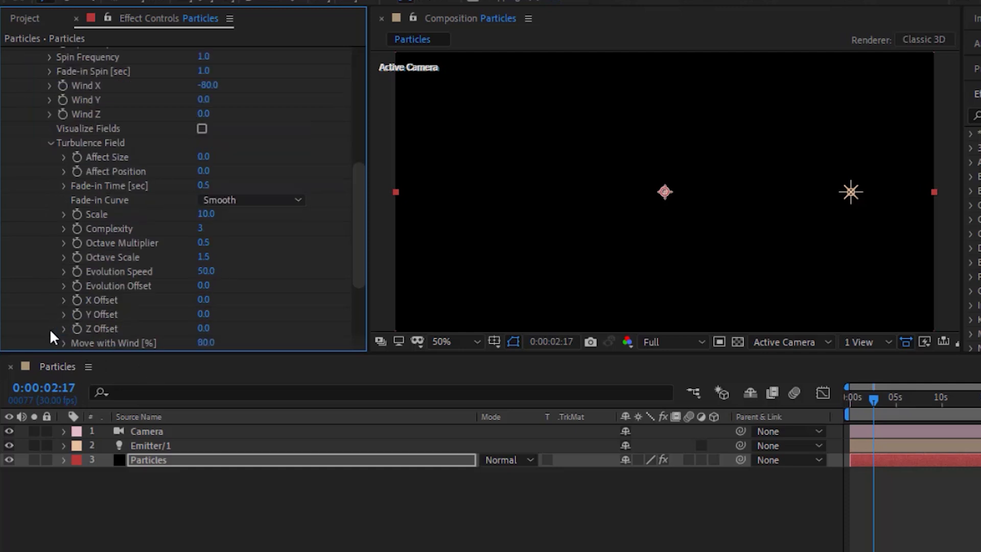
pyautogui.click(204, 171)
pyautogui.write('300')
pyautogui.press('Tab')
pyautogui.write('3')
pyautogui.press('Return')
pyautogui.click(205, 215)
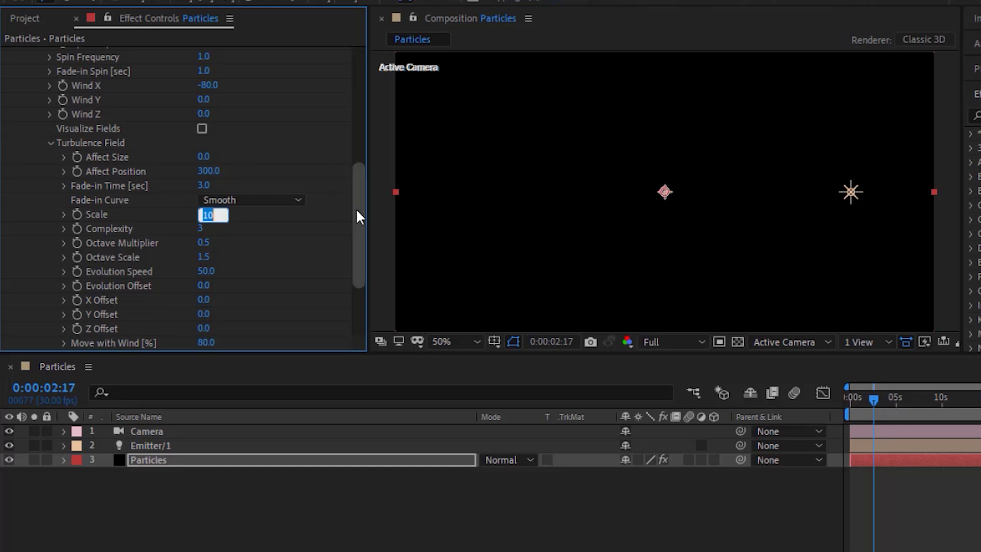
pyautogui.write('5')
pyautogui.press('Return')
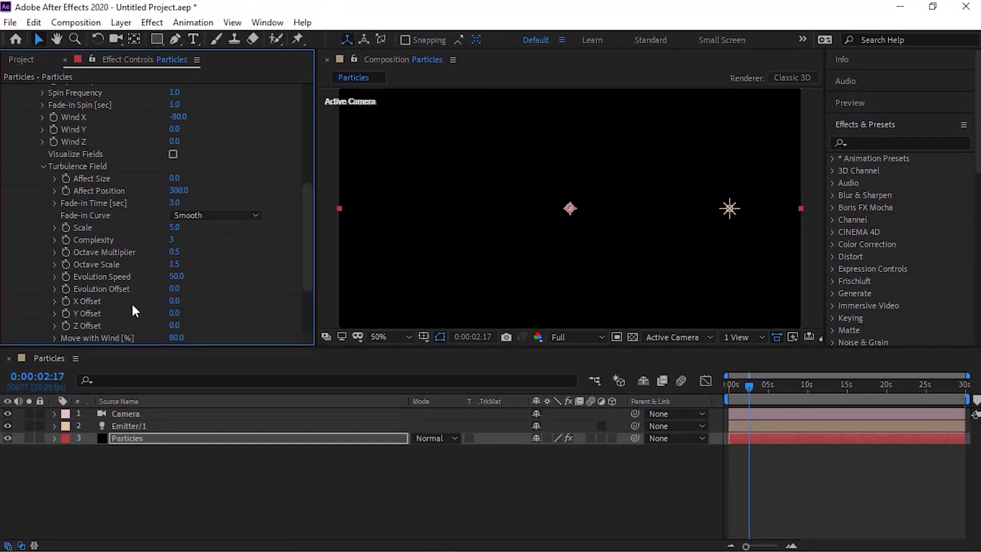
# Add the expression time*-100 to the turbulence X Offset property.
pyautogui.keyDown('alt'); pyautogui.click(66, 301); pyautogui.keyUp('alt')
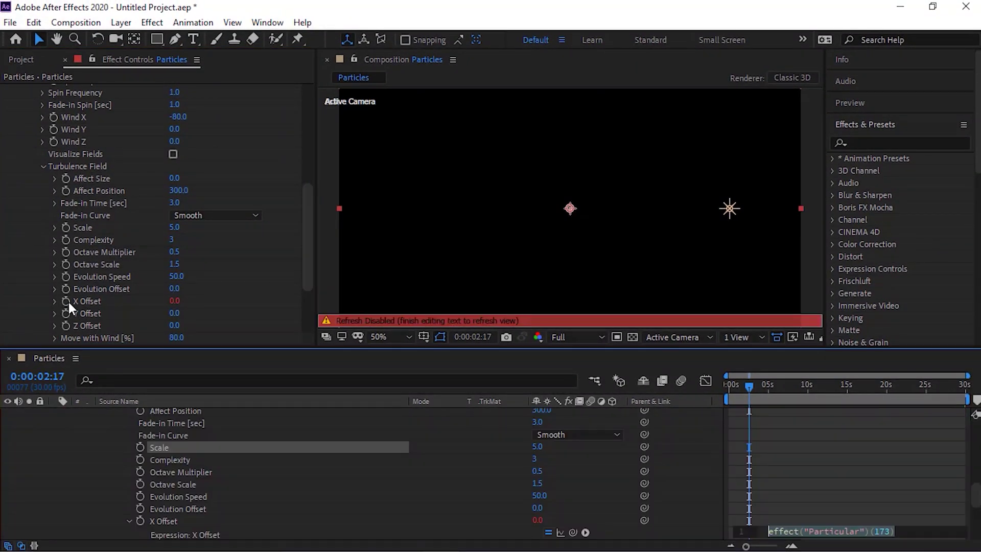
pyautogui.write('time*')
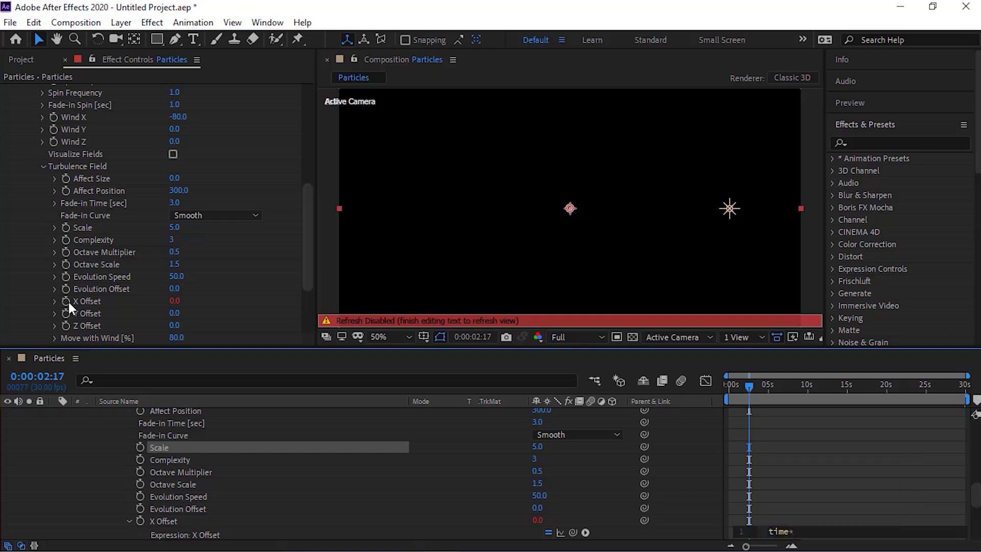
pyautogui.write('-100')
pyautogui.press('KP_Enter')
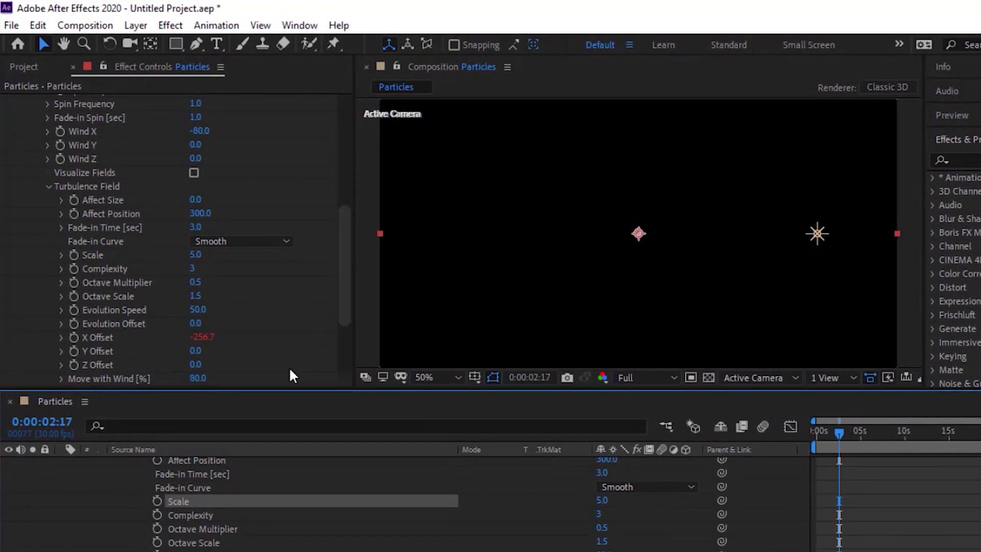
pyautogui.moveTo(348, 299); pyautogui.dragTo(347, 168)
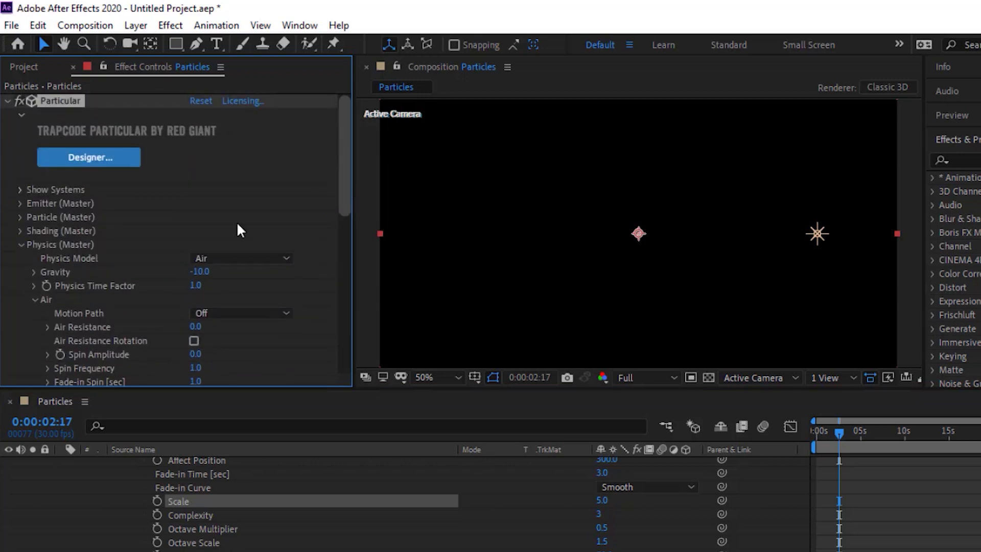
# Set the Aux System to emit Continuously at 80 particles/sec with a 3-second life.
pyautogui.click(21, 243)
pyautogui.click(20, 258)
pyautogui.click(236, 117)
pyautogui.click(247, 167)
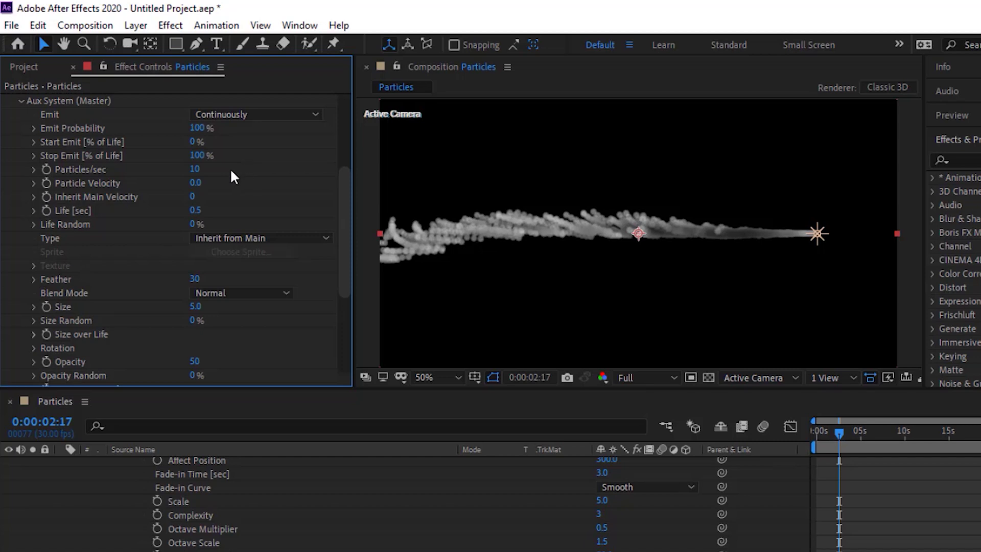
pyautogui.click(194, 169)
pyautogui.write('30')
pyautogui.press('Tab')
pyautogui.press('Tab')
pyautogui.press('Tab')
pyautogui.write('3')
pyautogui.press('Return')
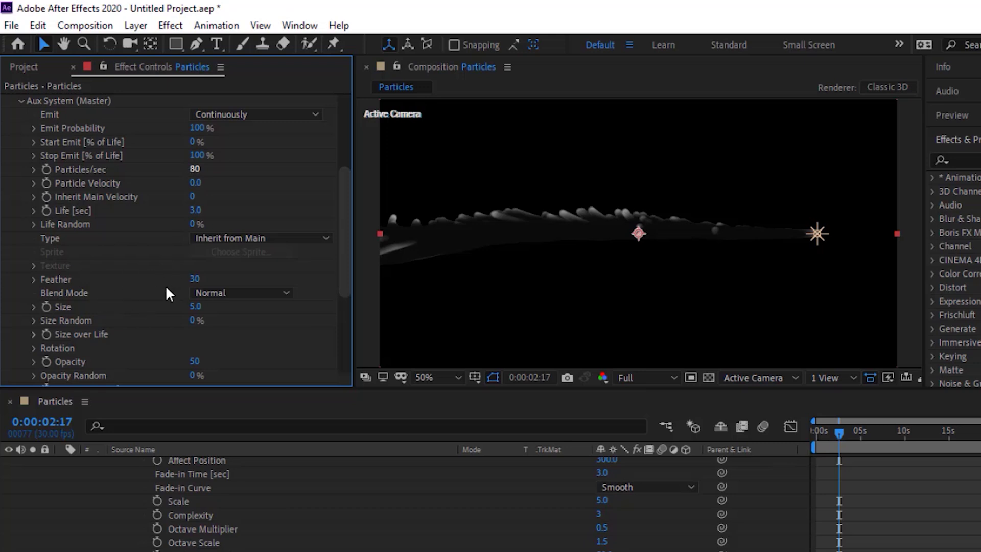
# Set aux particle Size to 3 and apply the triangle Size over Life preset.
pyautogui.click(196, 307)
pyautogui.press('Return')
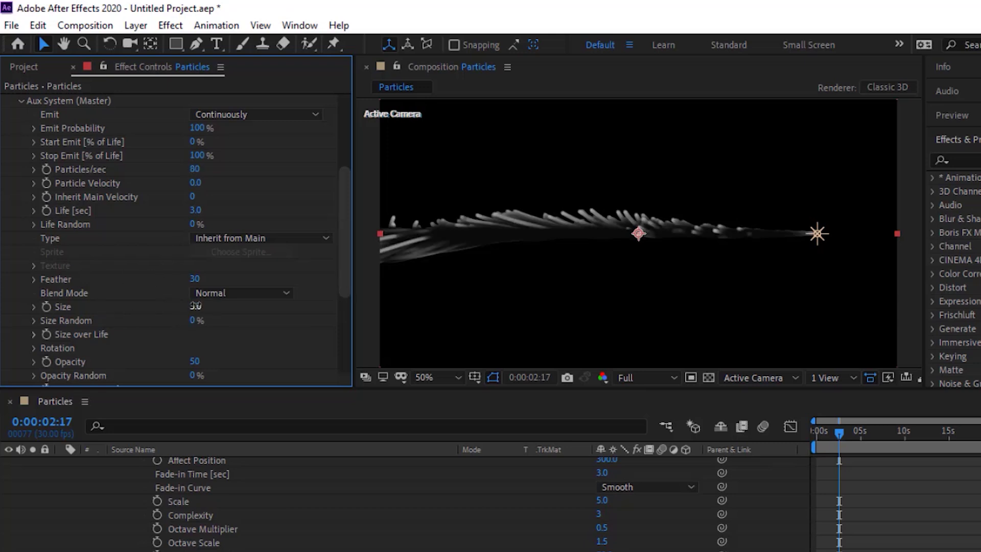
pyautogui.click(32, 336)
pyautogui.click(269, 252)
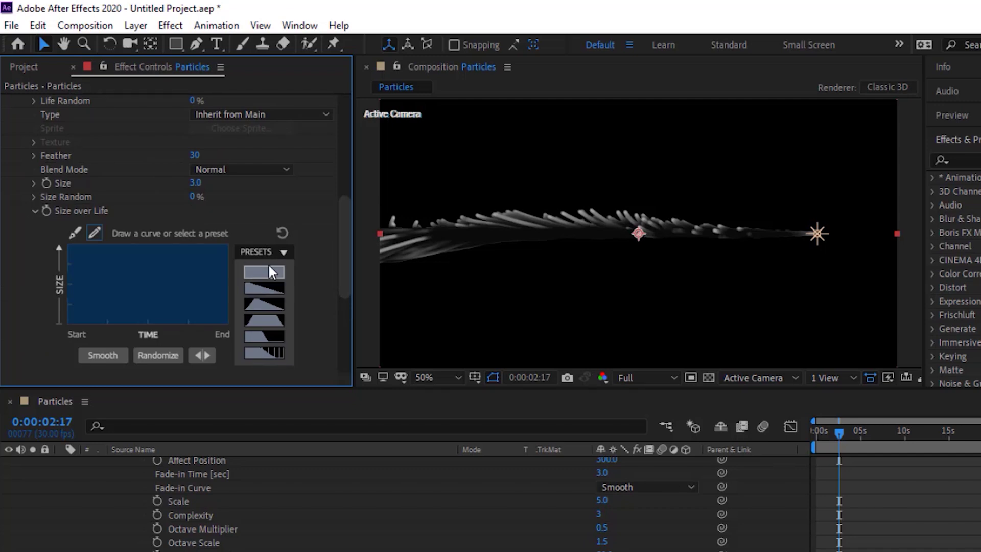
pyautogui.click(269, 304)
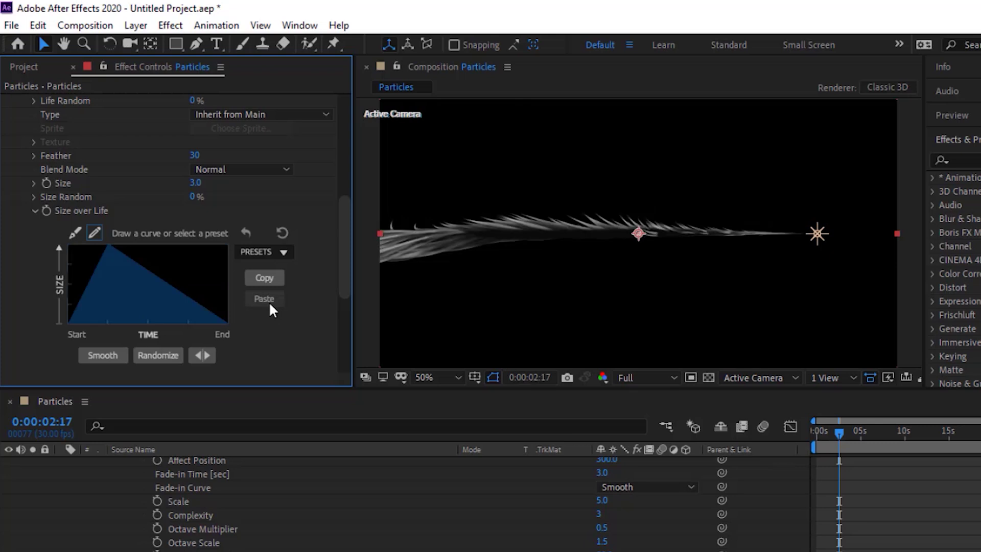
# Hand-tune the aux size curve: lower the peak, raise the end, deepen the low point.
pyautogui.click(75, 233)
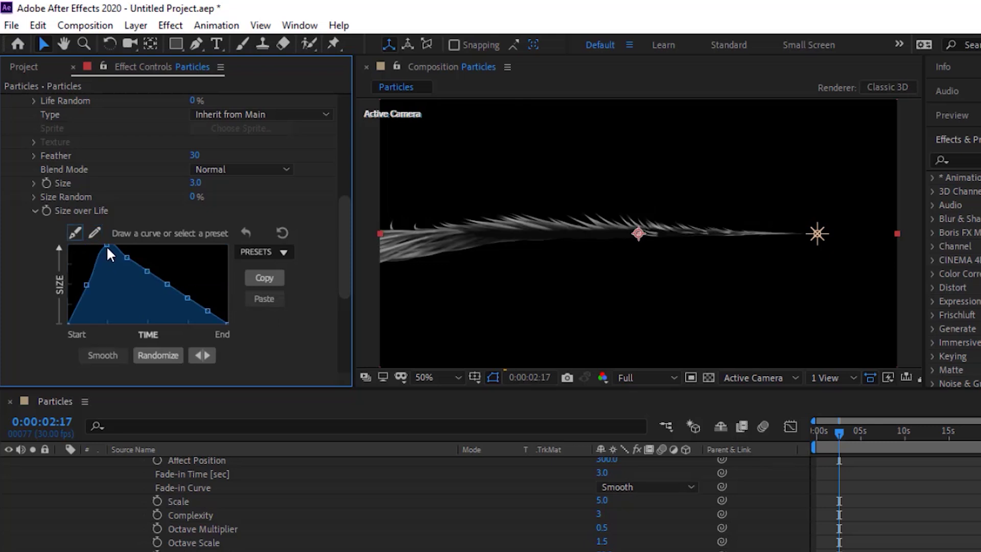
pyautogui.moveTo(106, 249); pyautogui.dragTo(108, 253)
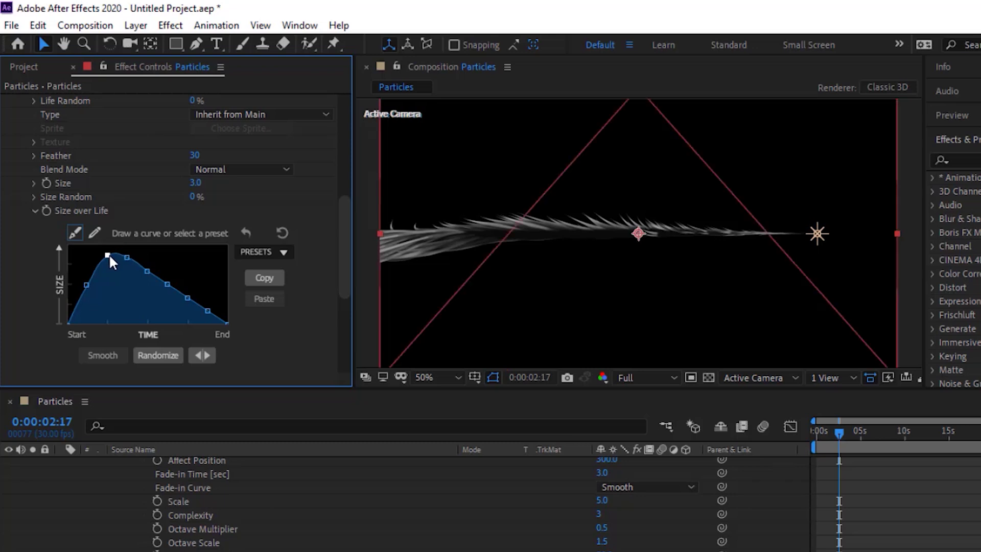
pyautogui.click(226, 322)
pyautogui.moveTo(225, 300); pyautogui.dragTo(236, 268)
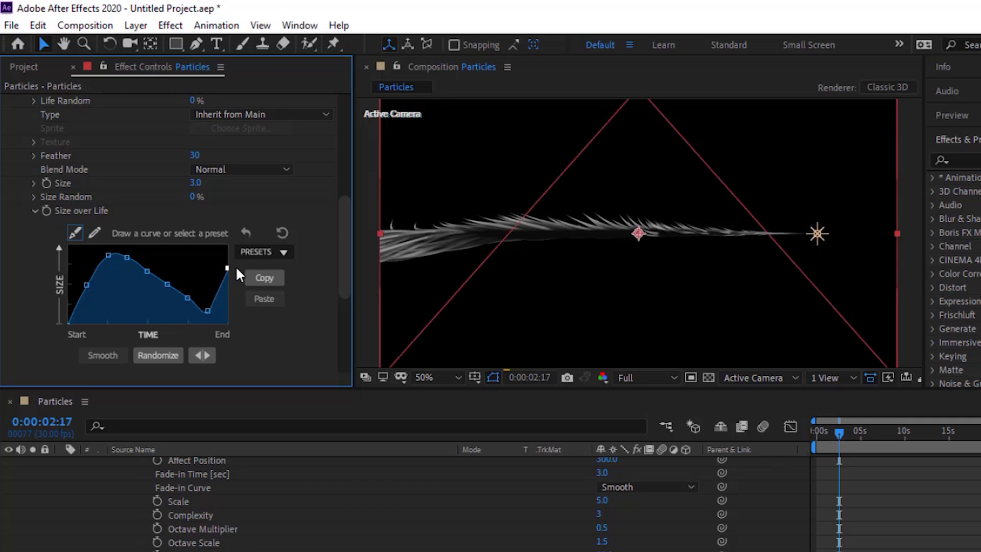
pyautogui.moveTo(207, 310); pyautogui.dragTo(222, 327)
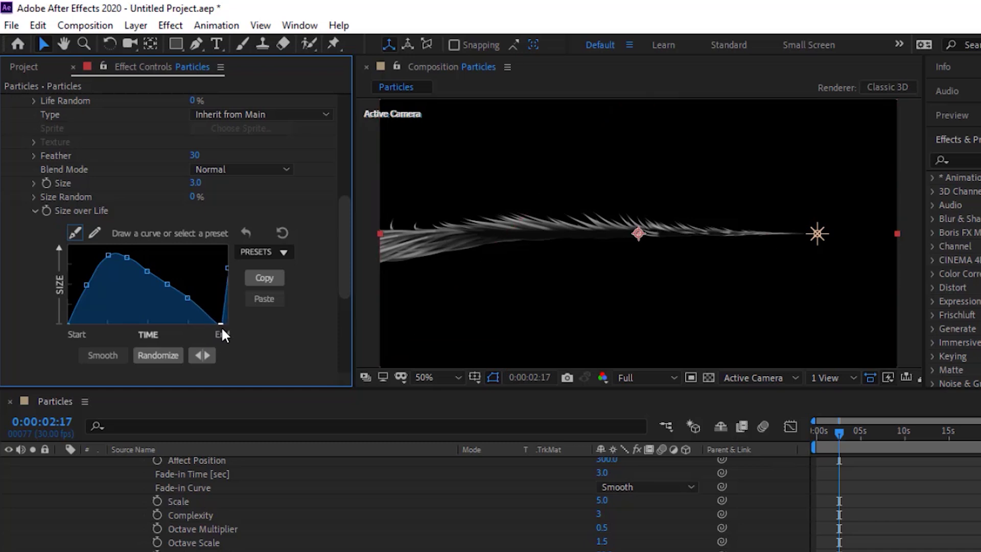
# Set the aux Set Color mode to Over Life with Color From Main at 100%.
pyautogui.click(34, 210)
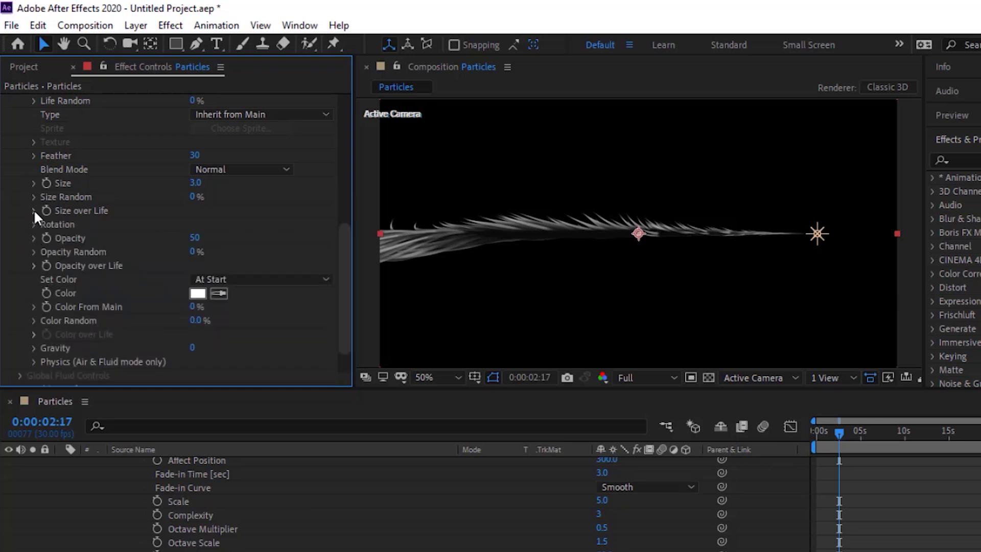
pyautogui.click(235, 276)
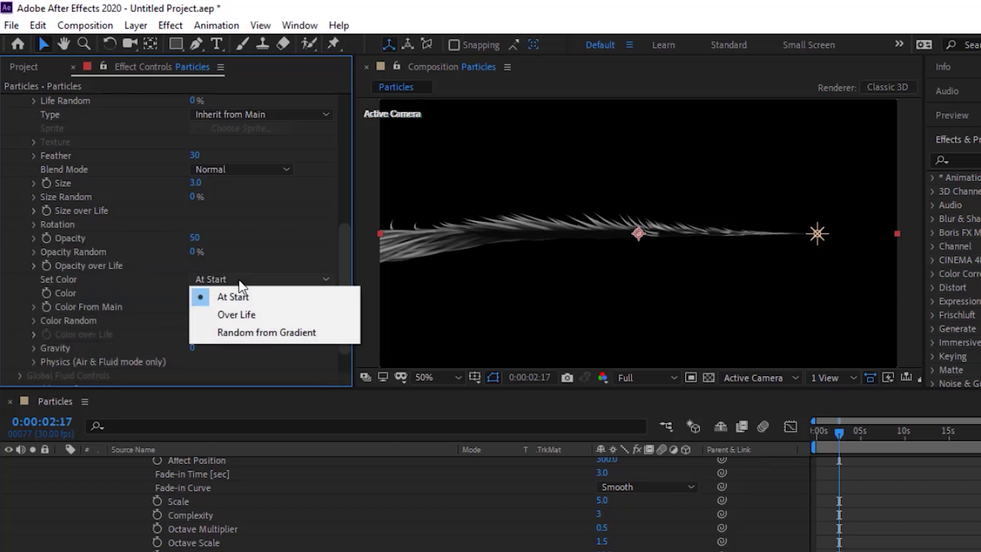
pyautogui.click(246, 311)
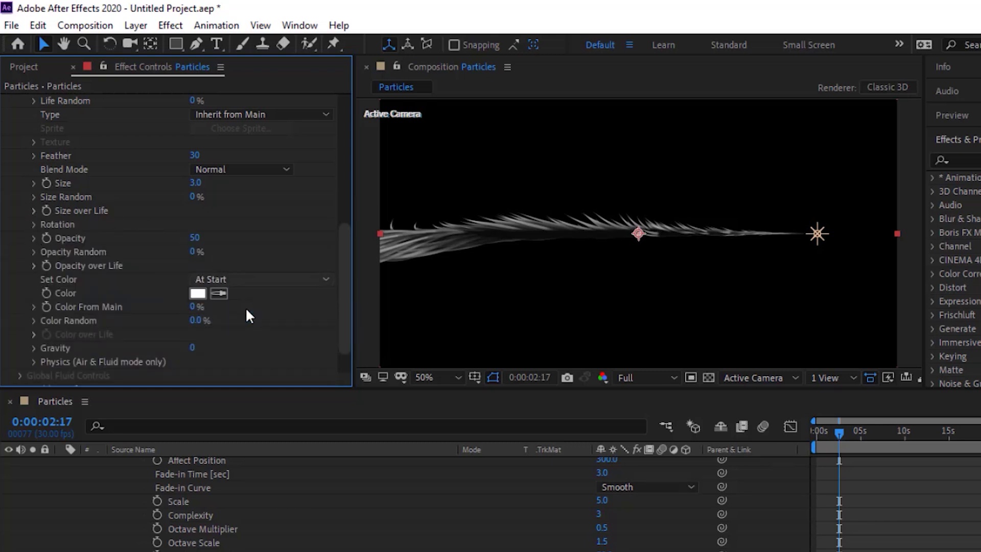
pyautogui.click(194, 306)
pyautogui.write('100')
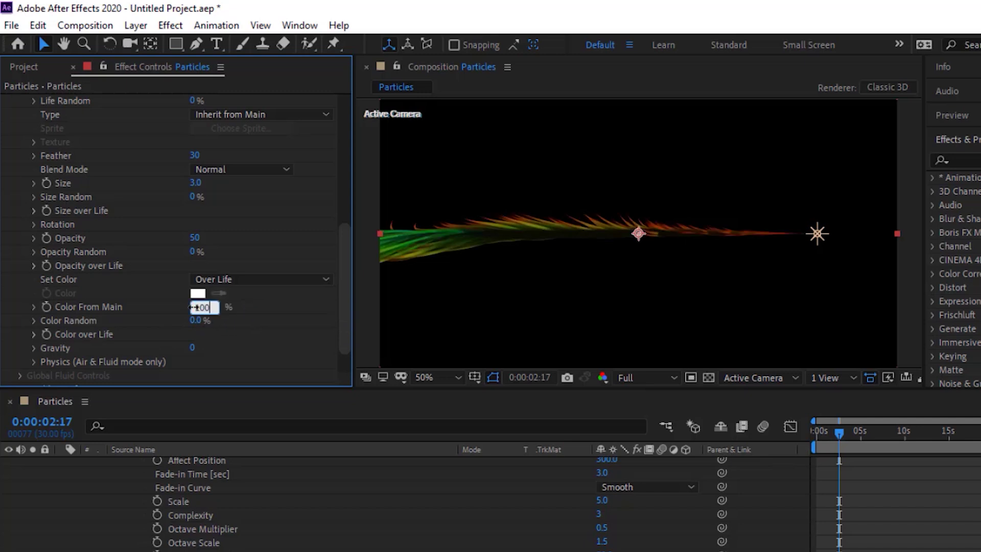
pyautogui.press('Return')
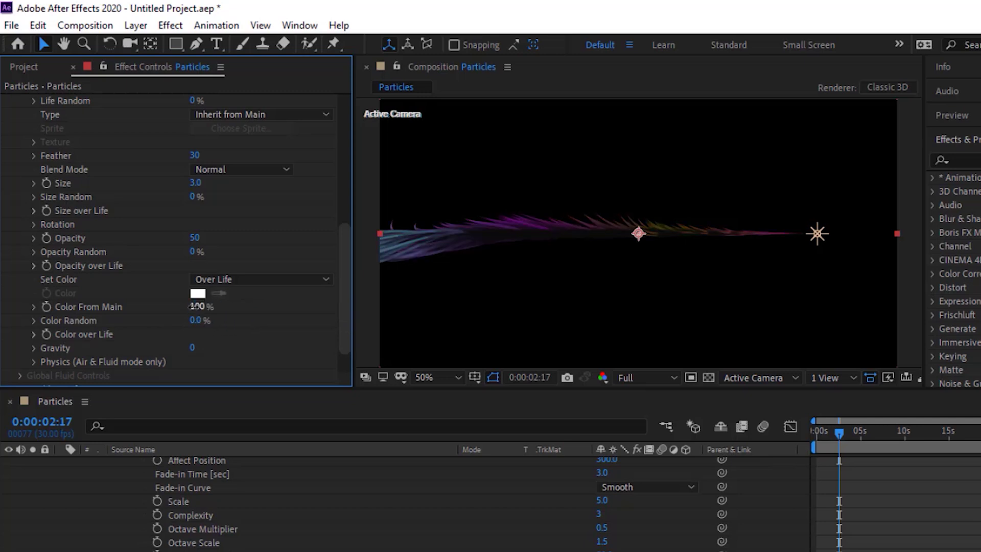
pyautogui.moveTo(344, 257); pyautogui.dragTo(346, 299)
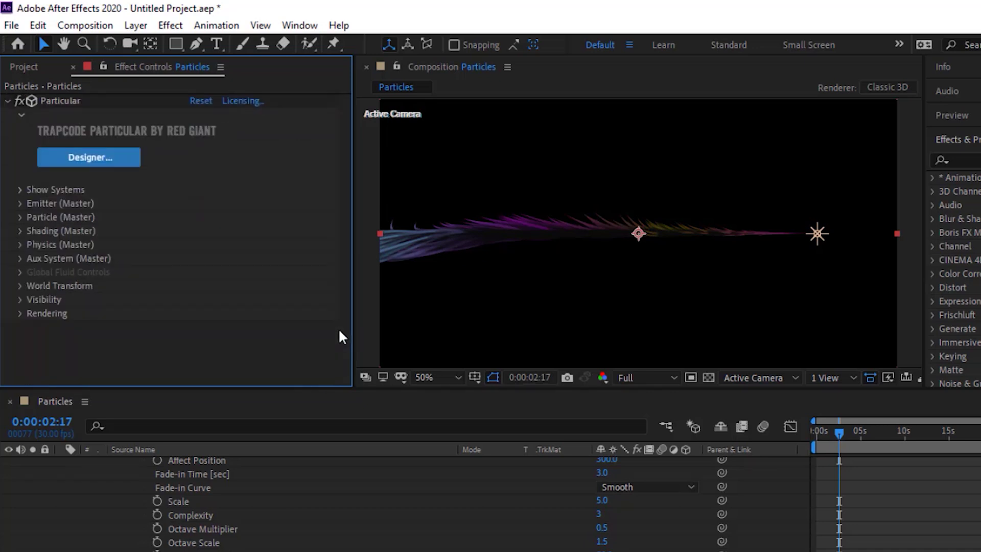
pyautogui.scroll(5, 358, 505)
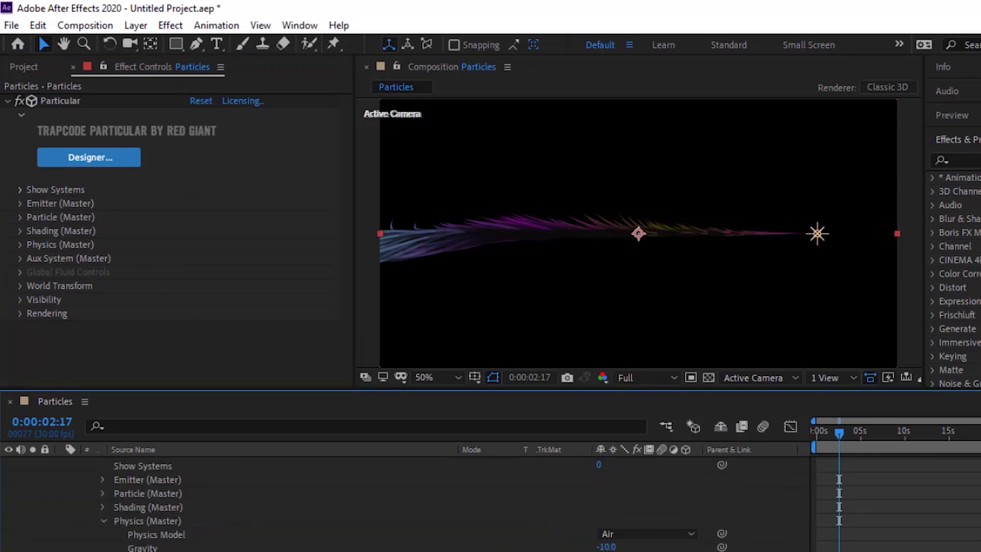
pyautogui.scroll(3, 358, 505)
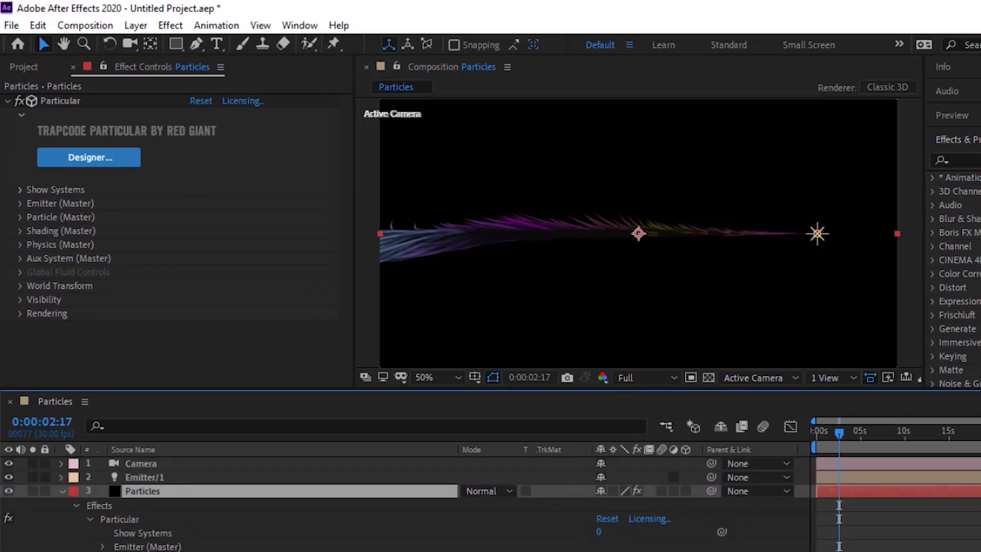
# Select the Emitter/1 light and duplicate it repeatedly up to Emitter/26.
pyautogui.click(62, 489)
pyautogui.click(130, 531)
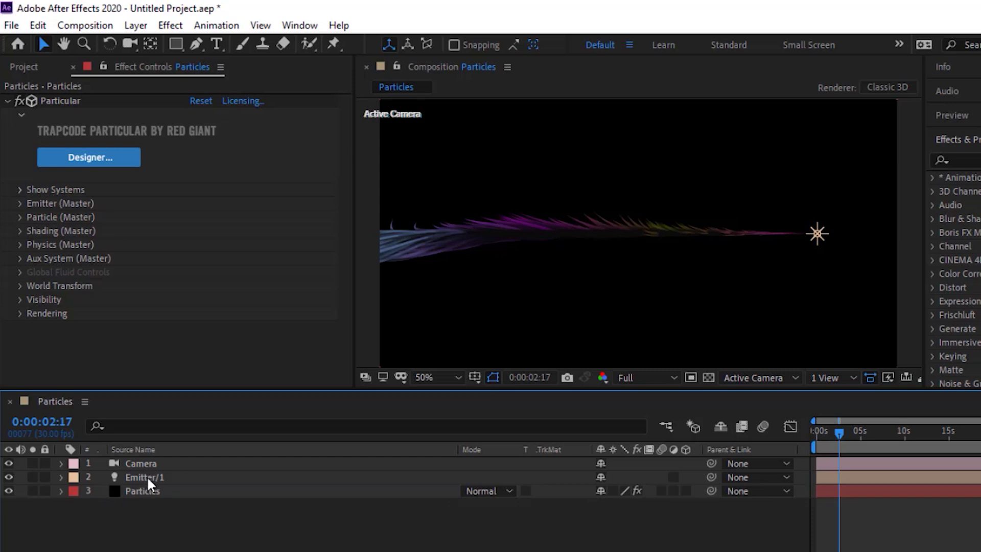
pyautogui.click(148, 477)
pyautogui.hotkey('ctrl', 'd')
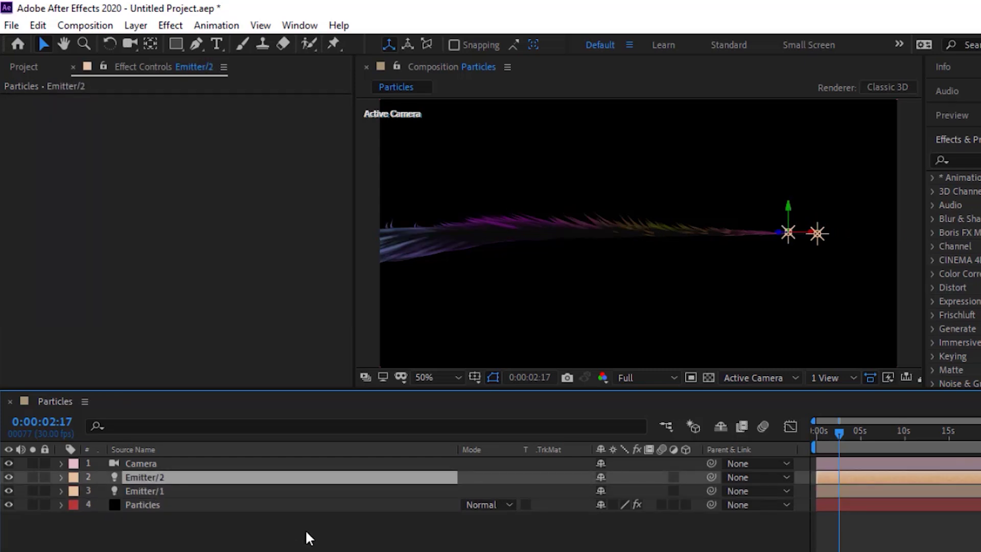
pyautogui.hotkey('ctrl', 'd')
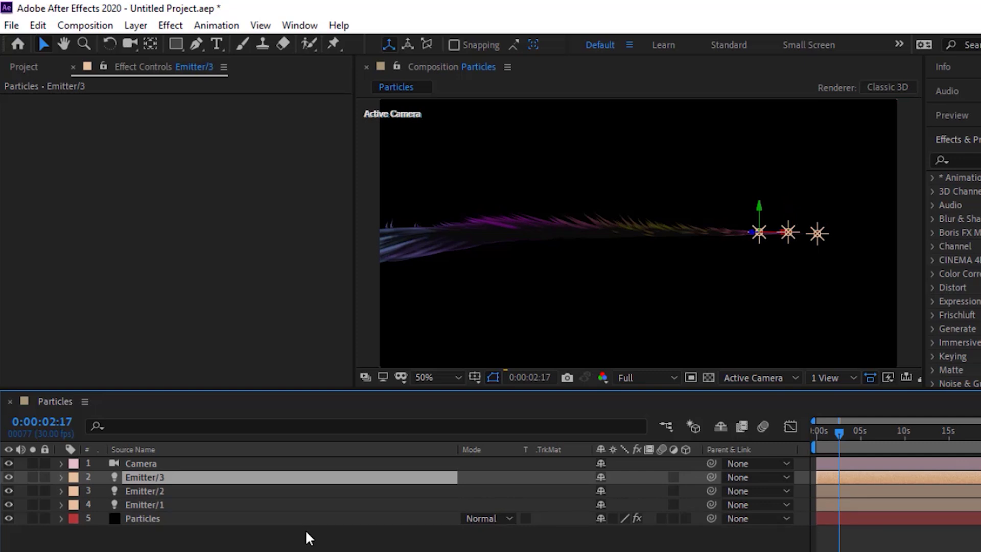
pyautogui.hotkey('ctrl', 'd')
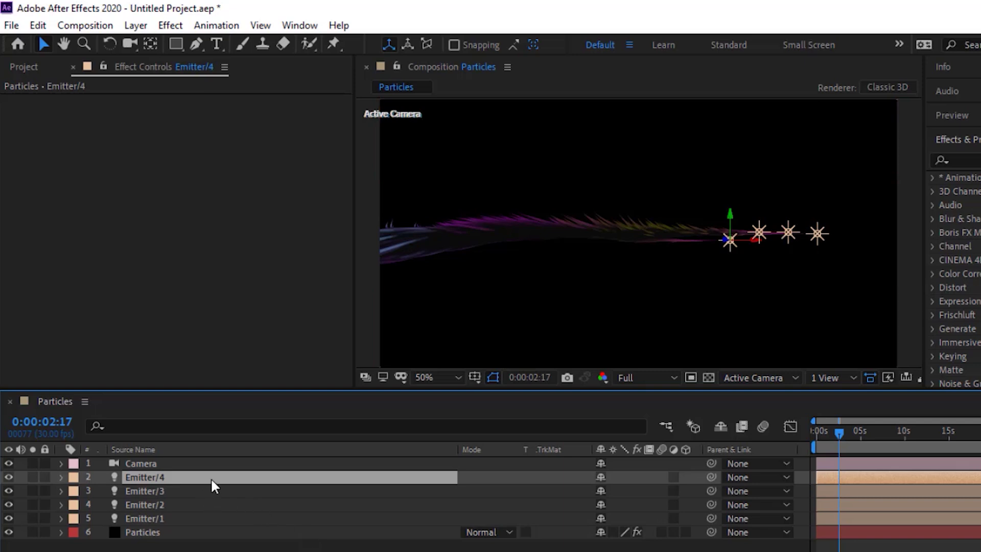
pyautogui.hotkey('ctrl', 'd')
pyautogui.hotkey('ctrl', 'd')
pyautogui.hotkey('ctrl', 'd')
pyautogui.hotkey('ctrl', 'd')
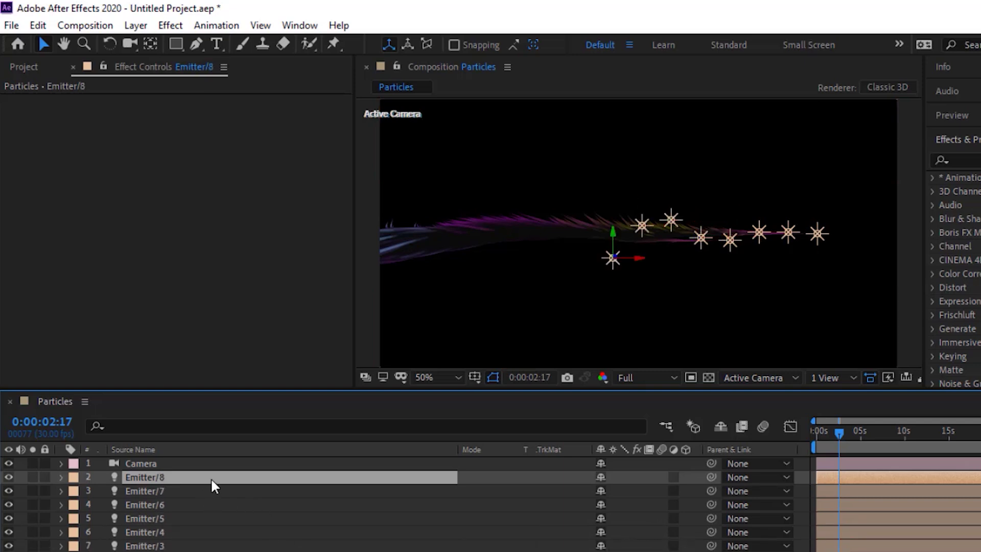
pyautogui.hotkey('ctrl', 'd')
pyautogui.hotkey('ctrl', 'd')
pyautogui.hotkey('ctrl', 'd')
pyautogui.hotkey('ctrl', 'd')
pyautogui.hotkey('ctrl', 'd')
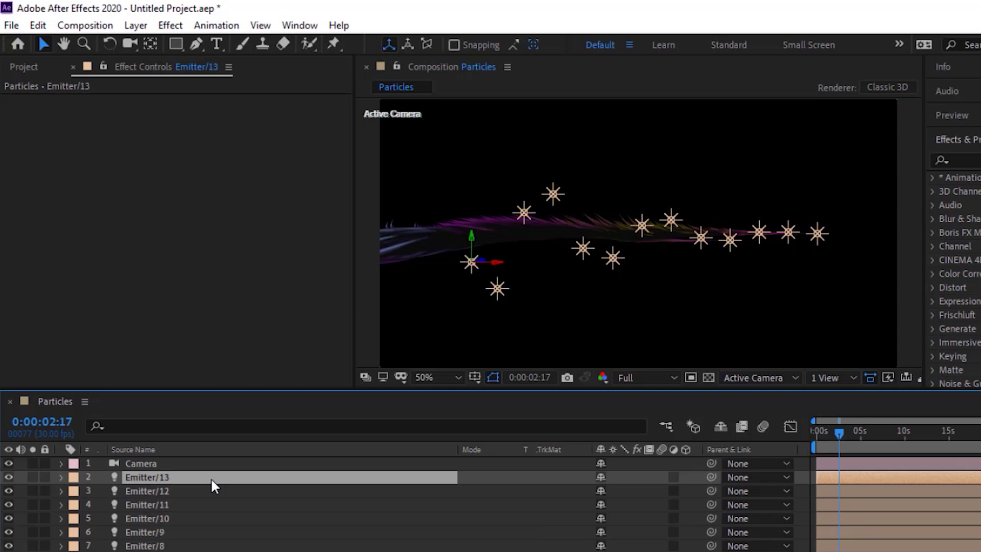
pyautogui.hotkey('ctrl', 'd')
pyautogui.hotkey('ctrl', 'd')
pyautogui.hotkey('ctrl', 'd')
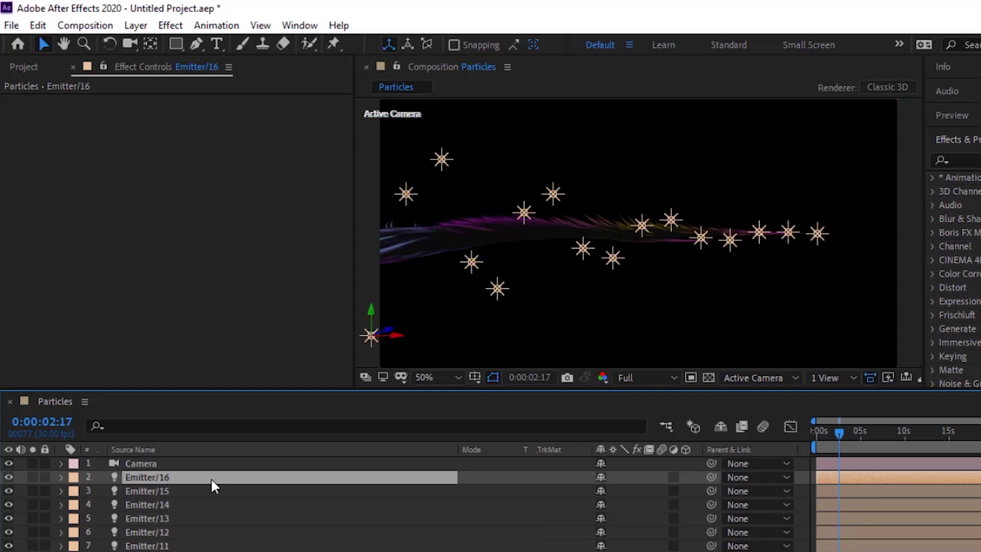
pyautogui.hotkey('ctrl', 'd')
pyautogui.hotkey('ctrl', 'd')
pyautogui.hotkey('ctrl', 'd')
pyautogui.hotkey('ctrl', 'd')
pyautogui.hotkey('ctrl', 'd')
pyautogui.hotkey('ctrl', 'd')
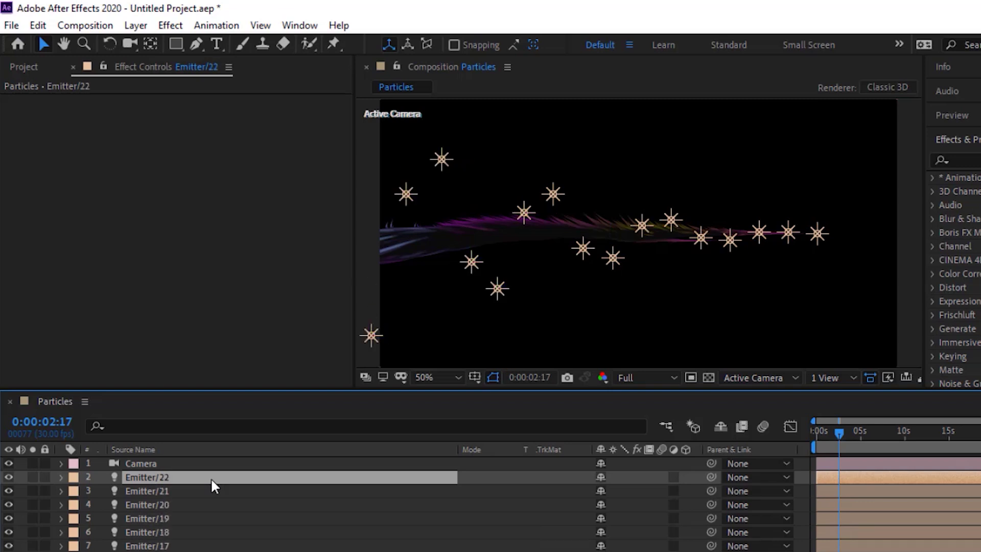
pyautogui.hotkey('ctrl', 'd')
pyautogui.hotkey('ctrl', 'd')
pyautogui.hotkey('ctrl', 'd')
pyautogui.hotkey('ctrl', 'd')
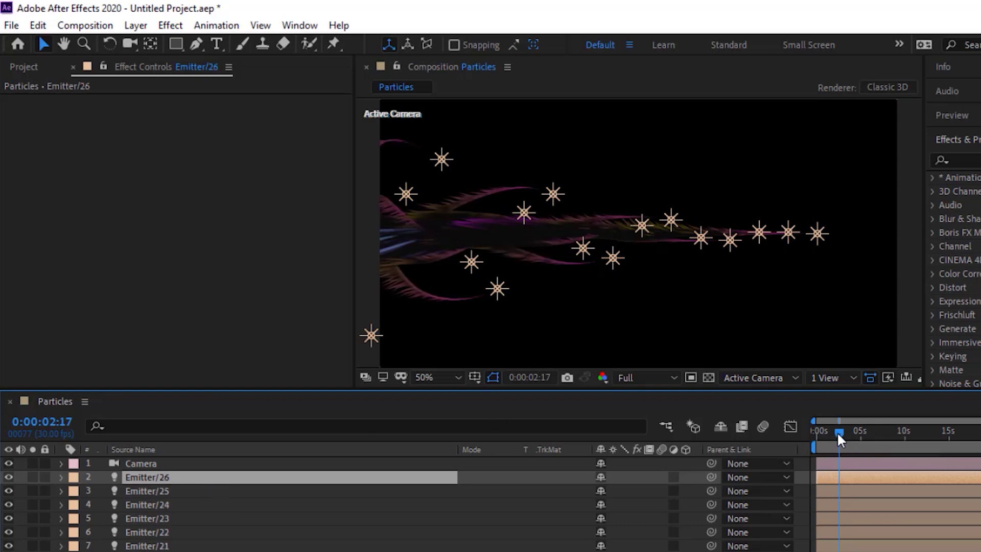
# Scrub the tentacle animation, then preview it from the start and stop at 0:00:02:17.
pyautogui.moveTo(838, 431); pyautogui.dragTo(862, 433)
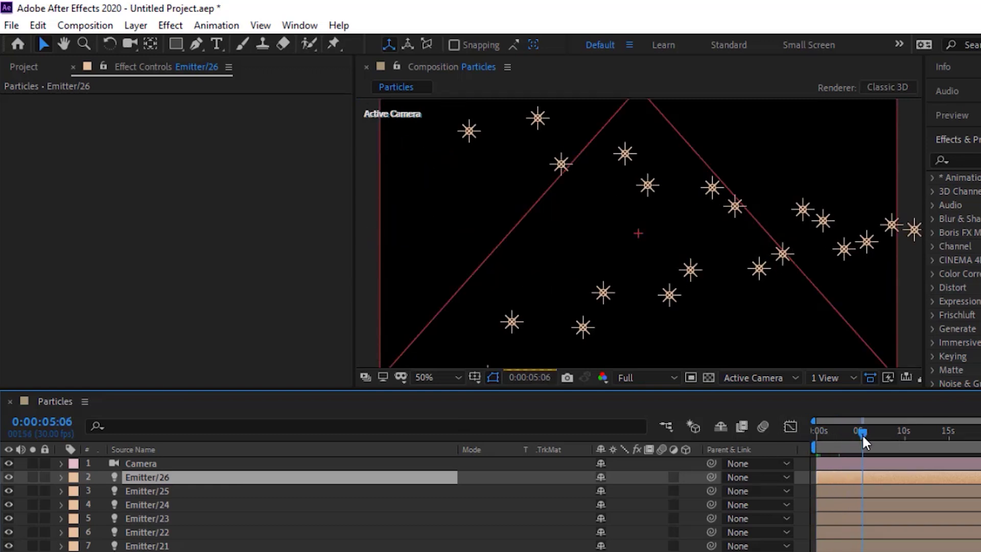
pyautogui.click(837, 428)
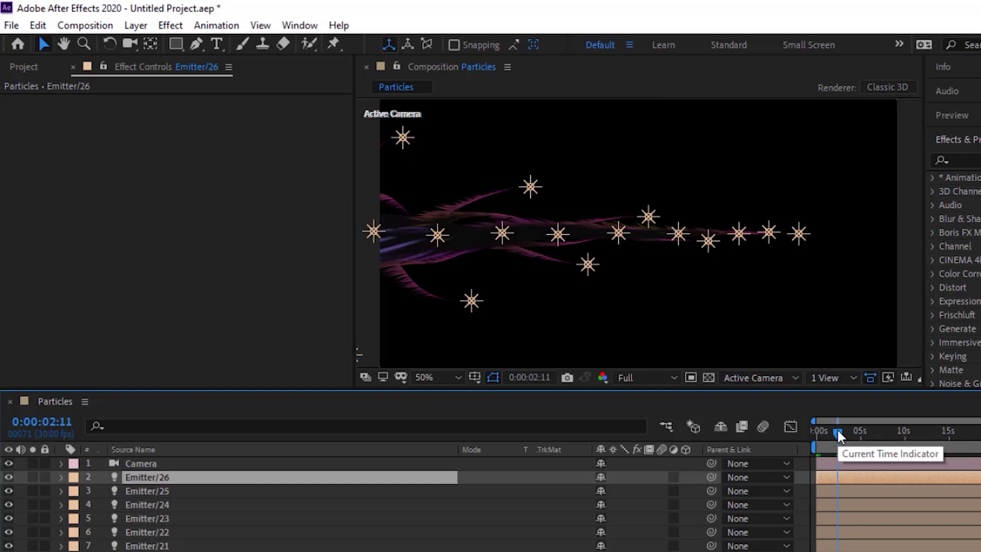
pyautogui.press('Home')
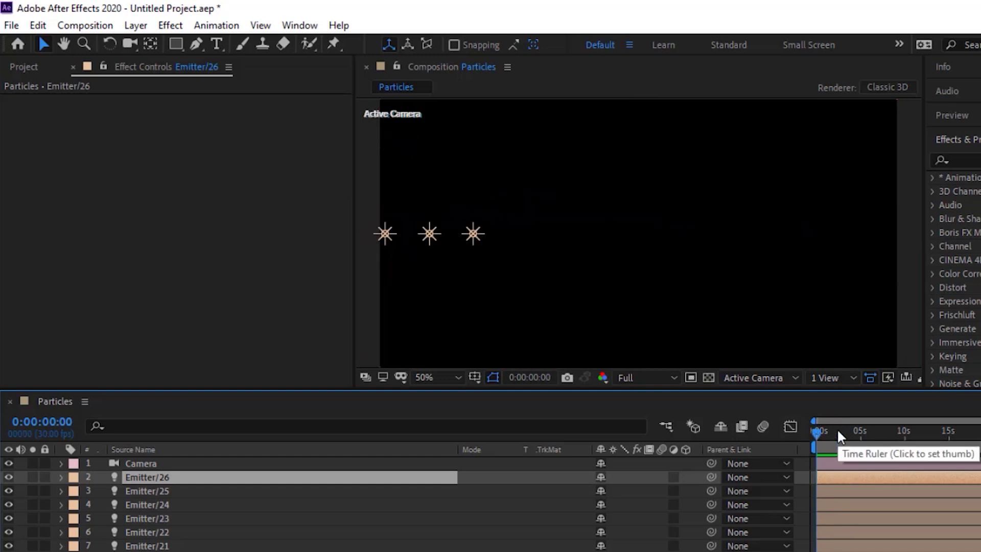
pyautogui.press('space')
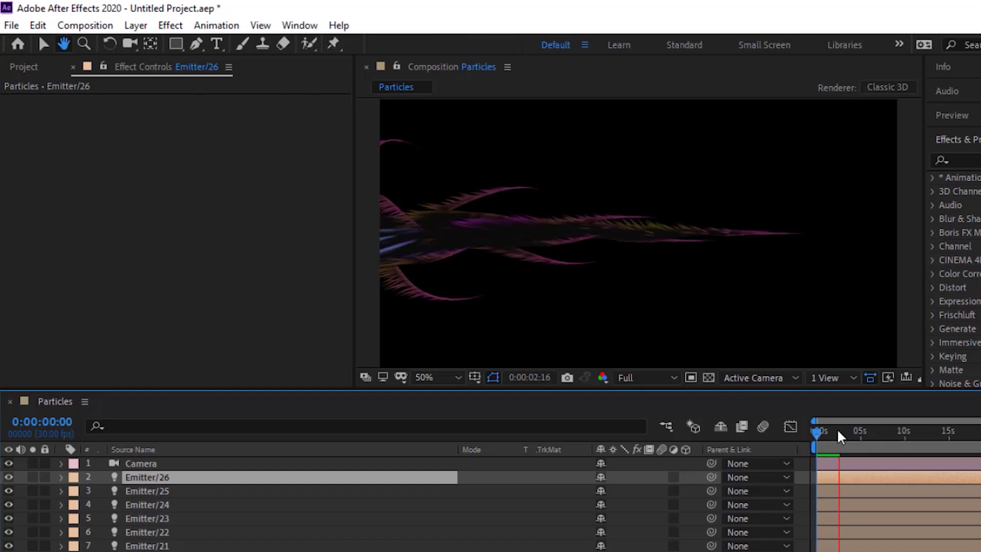
pyautogui.press('space')
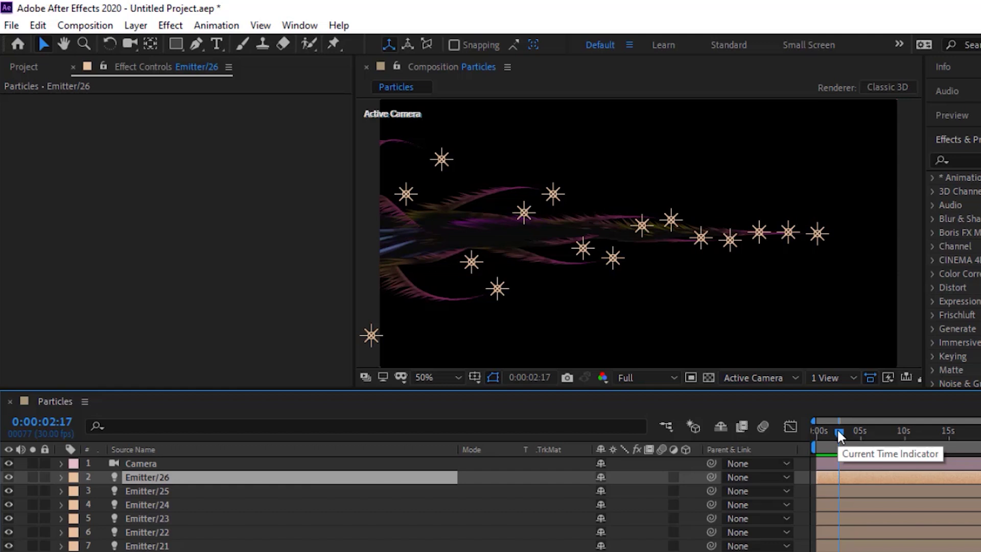
# Create an empty 1280×720, 30 fps, 30-second composition named 'Final'.
pyautogui.click(79, 25)
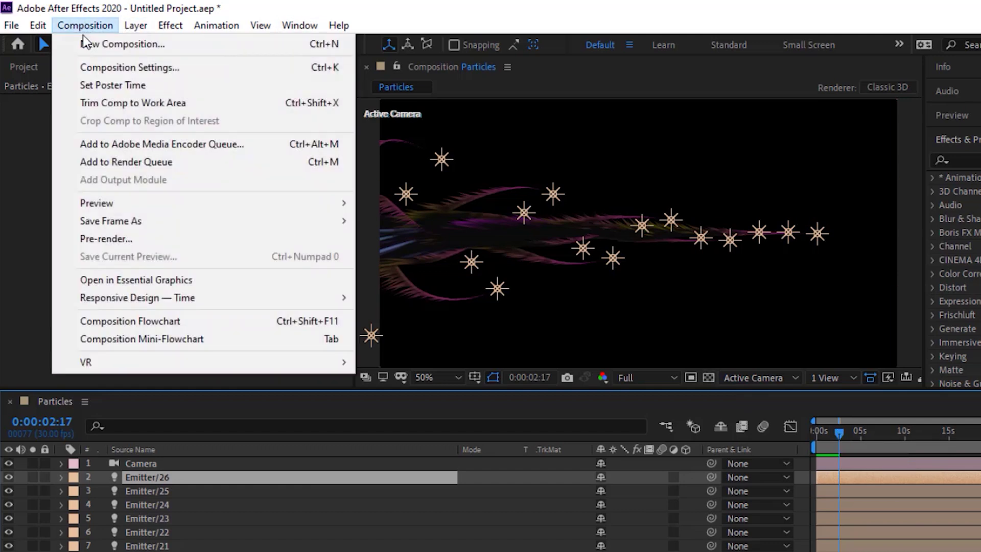
pyautogui.click(111, 49)
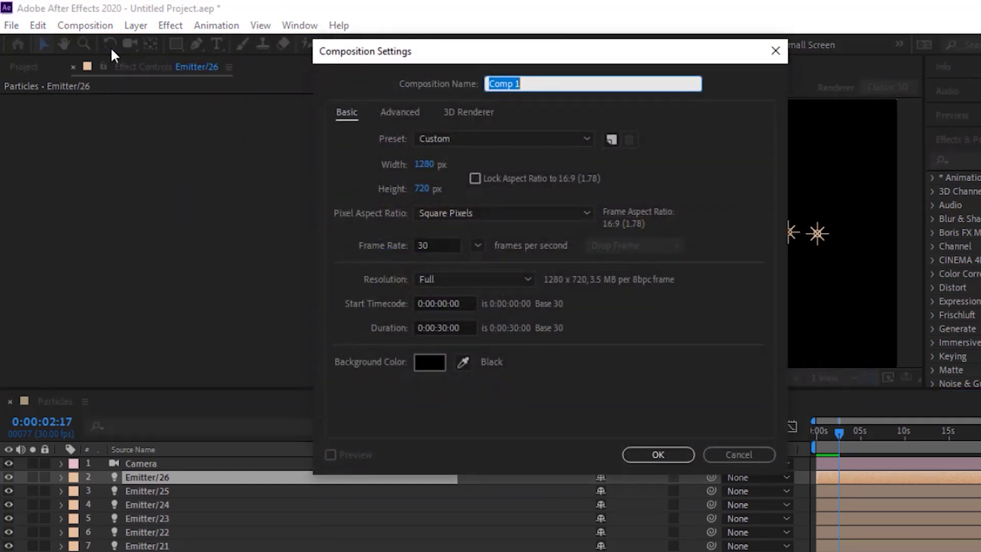
pyautogui.write('Final')
pyautogui.press('Return')
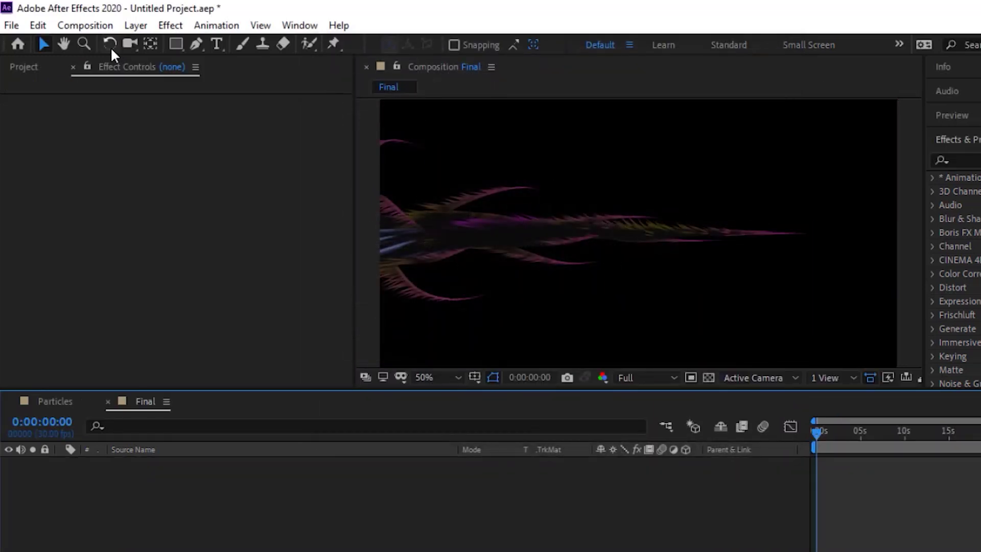
# Add a black 1280×720 solid layer named 'BG' to Final.
pyautogui.rightClick(107, 483)
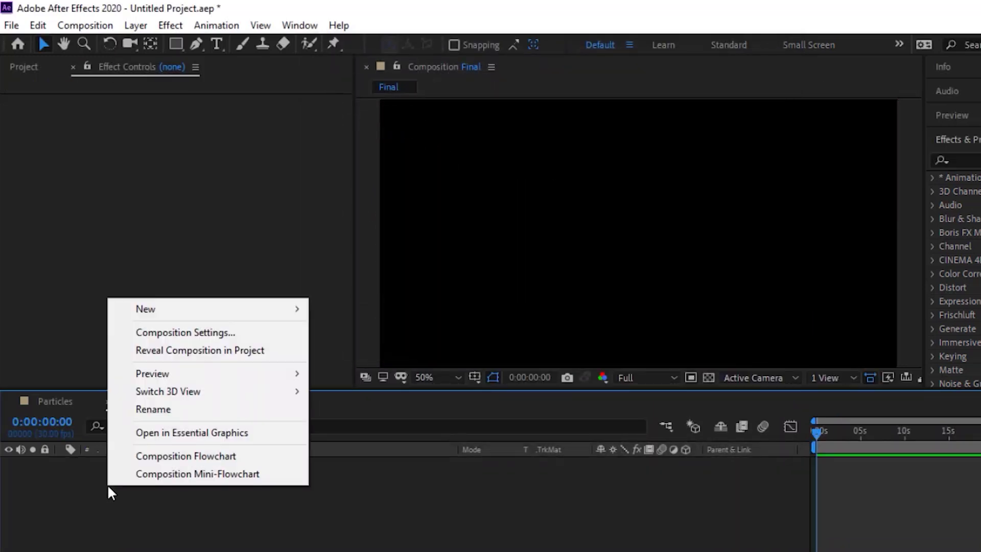
pyautogui.moveTo(264, 308)
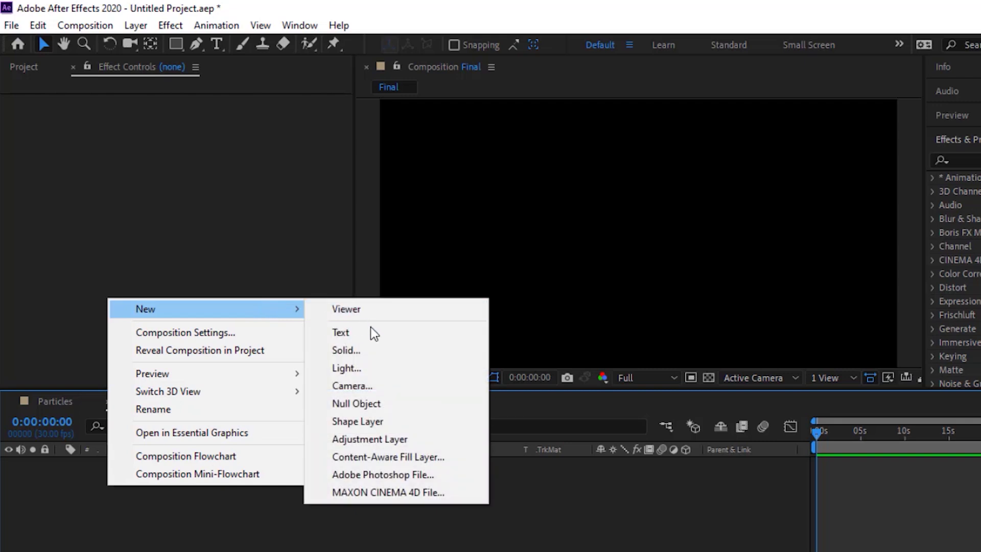
pyautogui.click(360, 349)
pyautogui.write('BG')
pyautogui.press('Return')
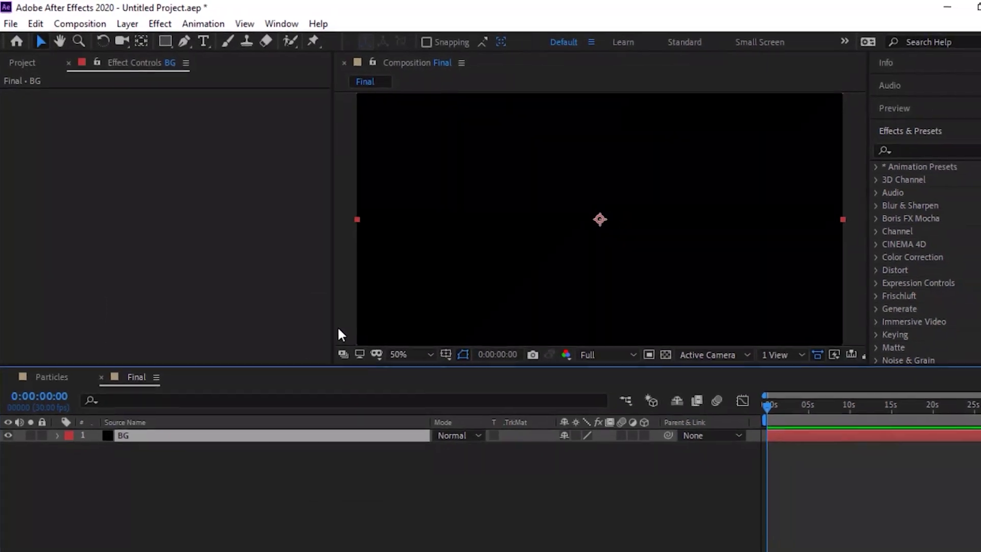
# Search Effects & Presets for 'gradient'.
pyautogui.click(913, 141)
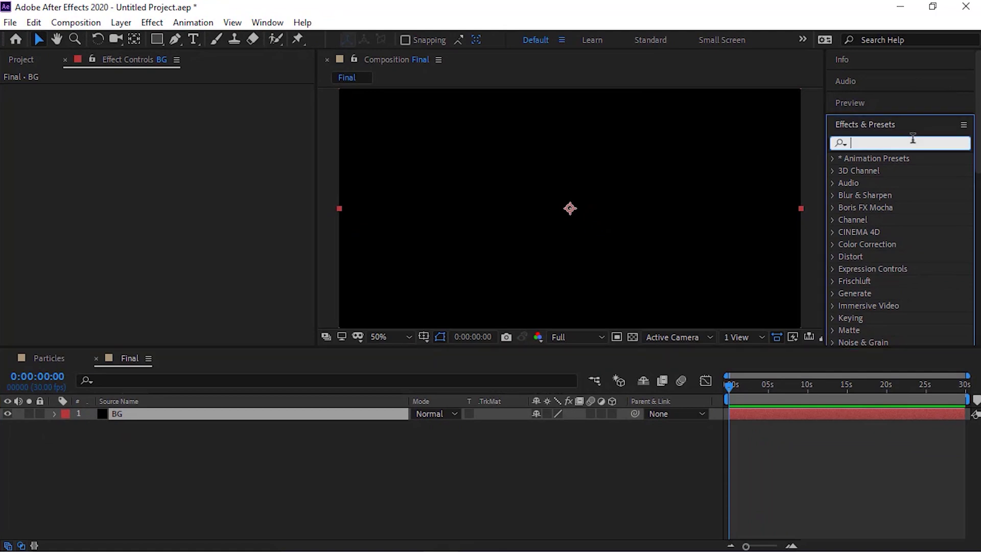
pyautogui.write('4 c')
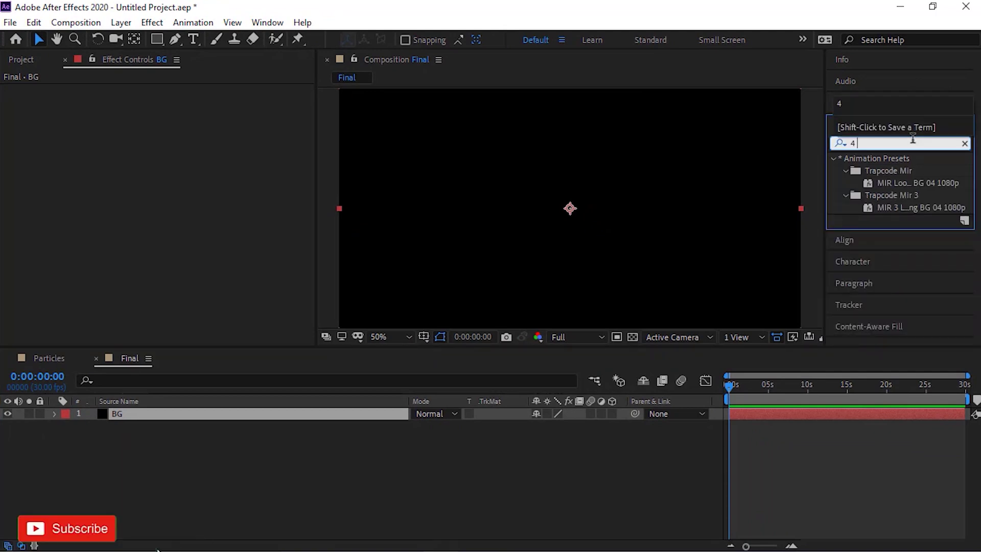
pyautogui.press('BackSpace')
pyautogui.press('BackSpace')
pyautogui.press('BackSpace')
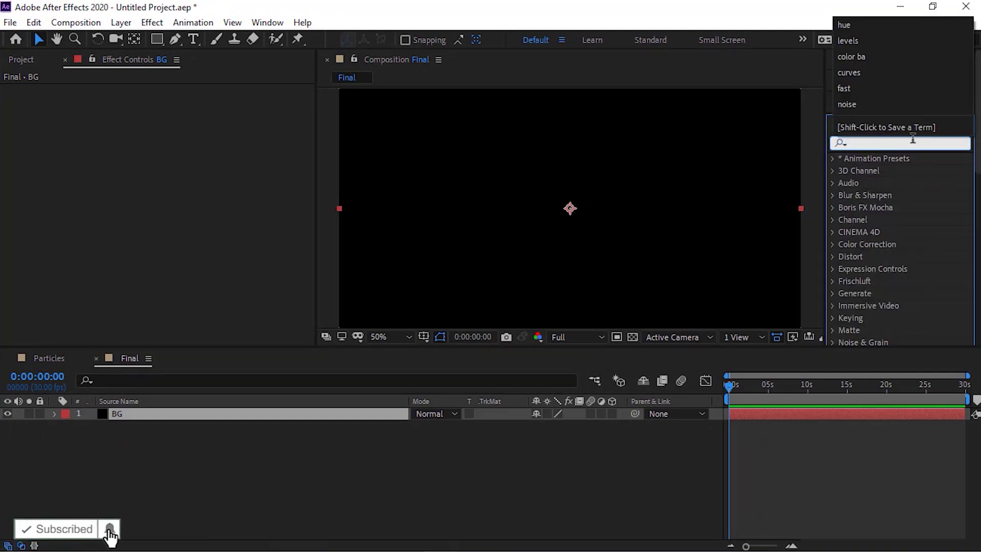
pyautogui.write('gradient')
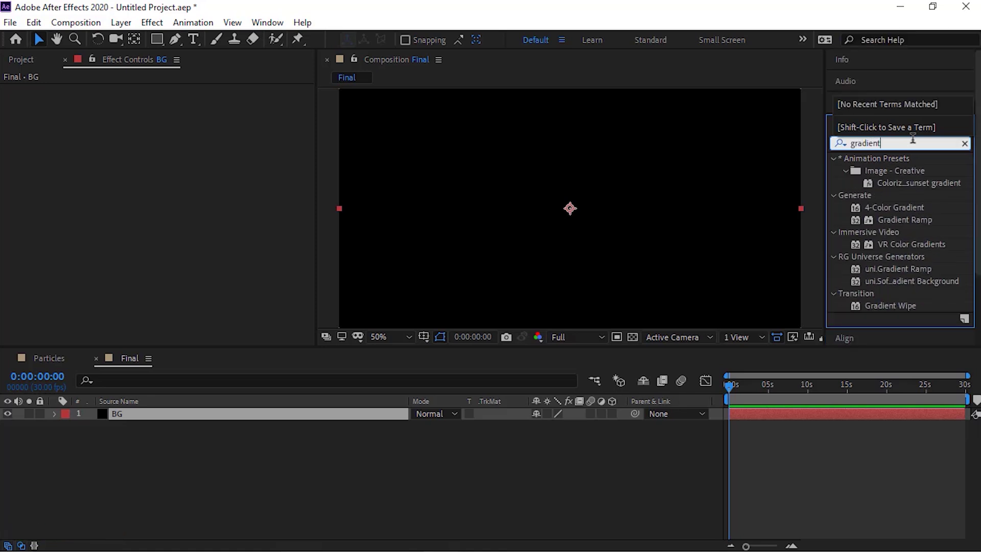
# Apply 4-Color Gradient to BG and move Point 1 to 1640, -52.
pyautogui.moveTo(894, 209); pyautogui.dragTo(736, 201)
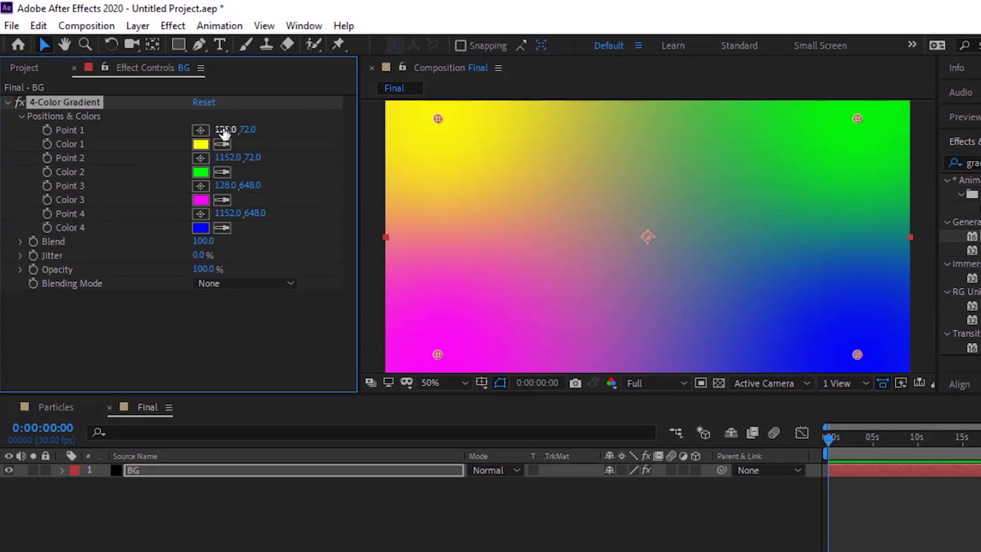
pyautogui.click(225, 129)
pyautogui.write('1500')
pyautogui.press('Tab')
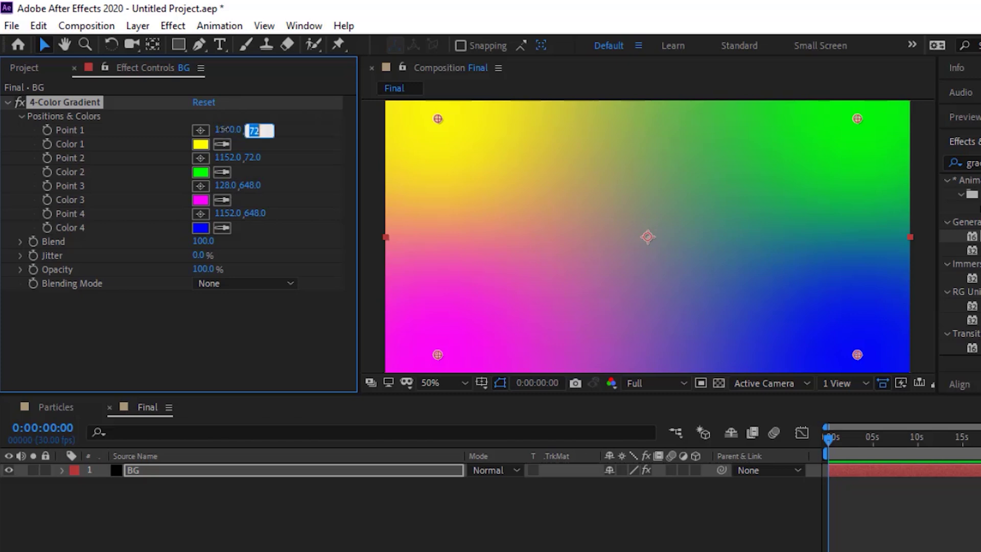
pyautogui.write('-52')
pyautogui.press('Return')
# Darken Color 1 to saturation 10 and brightness 25.
pyautogui.click(199, 145)
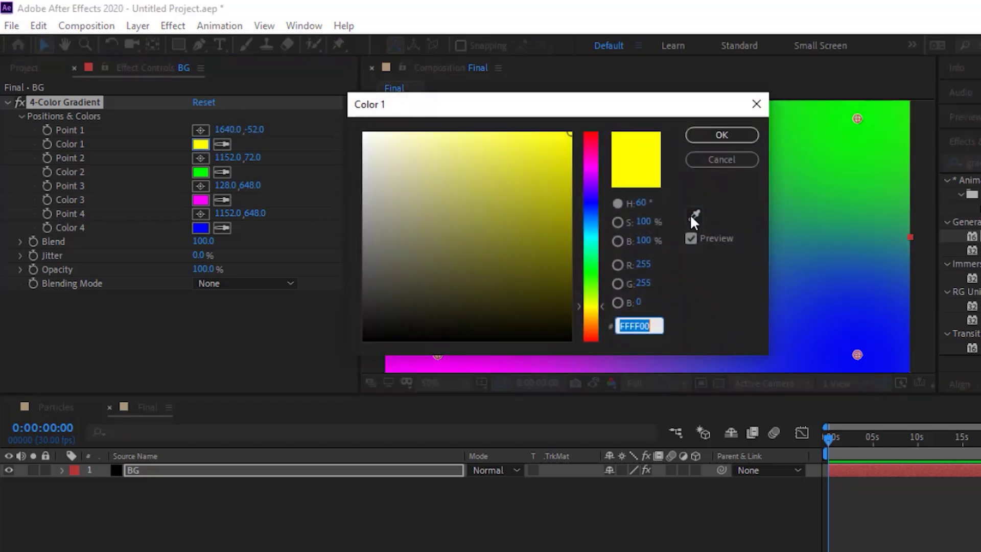
pyautogui.doubleClick(648, 222)
pyautogui.write('10')
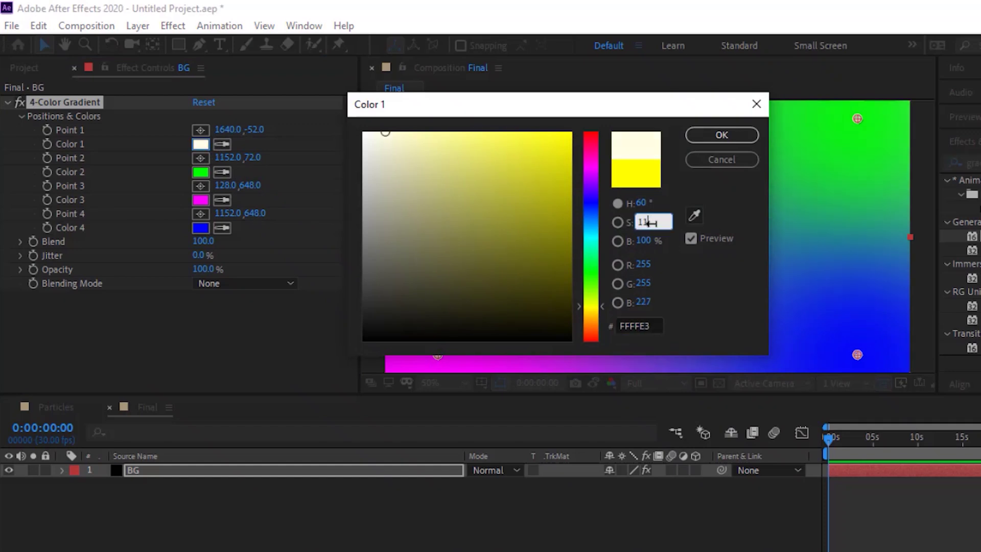
pyautogui.press('Tab')
pyautogui.write('25')
pyautogui.press('Return')
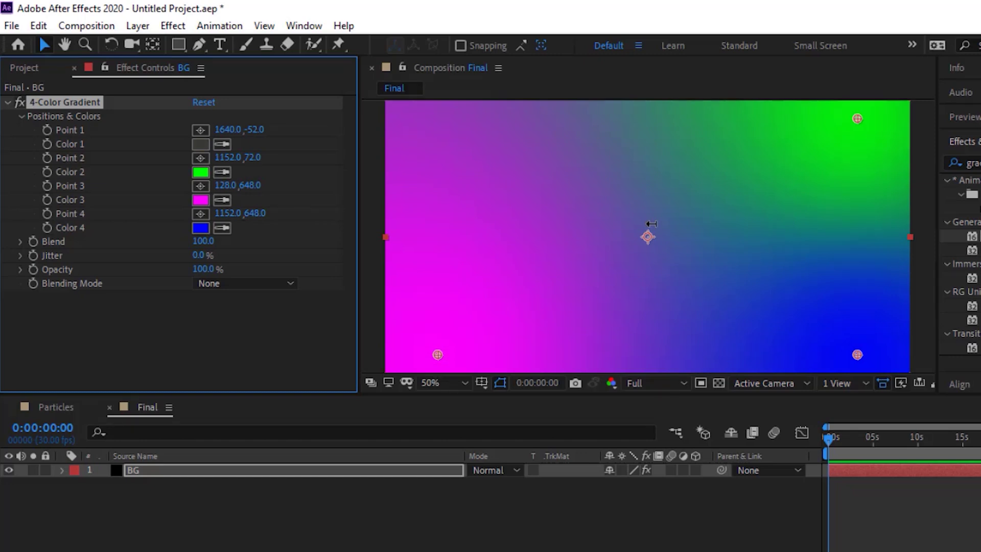
# Move gradient Point 2 to -148, 284.
pyautogui.click(222, 158)
pyautogui.write('-148')
pyautogui.press('Tab')
pyautogui.write('28')
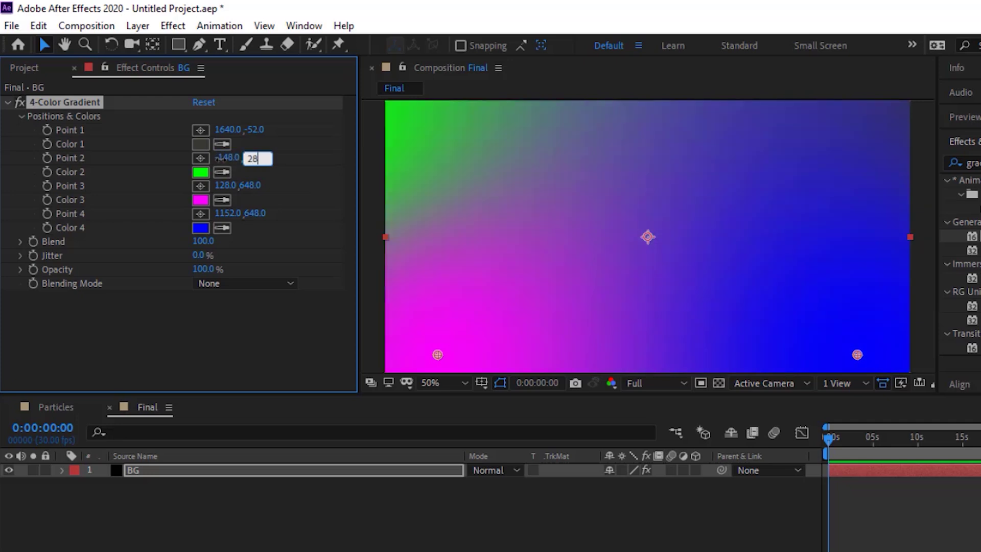
pyautogui.write('4')
pyautogui.press('Return')
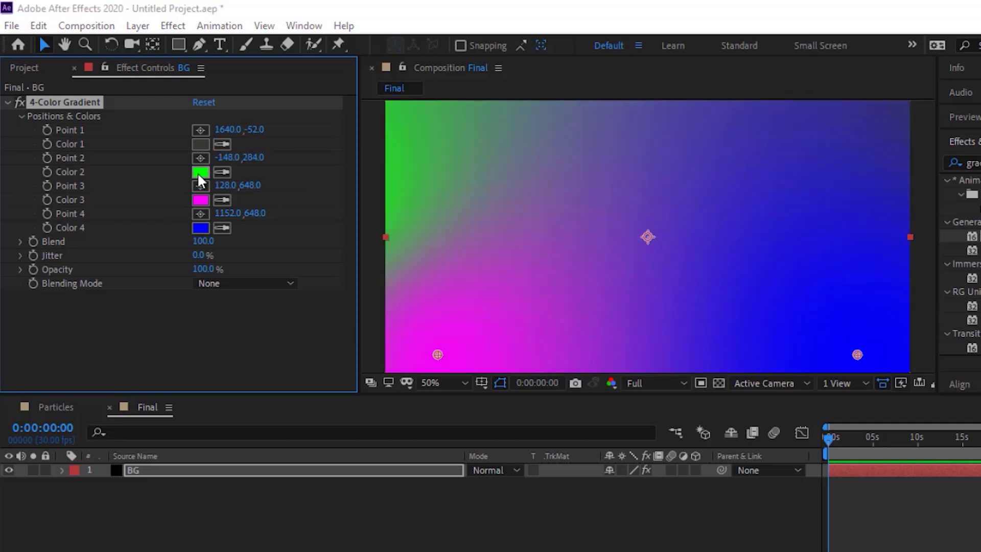
# Set Color 2 to saturation 38 and brightness 0, making it near-black.
pyautogui.click(199, 173)
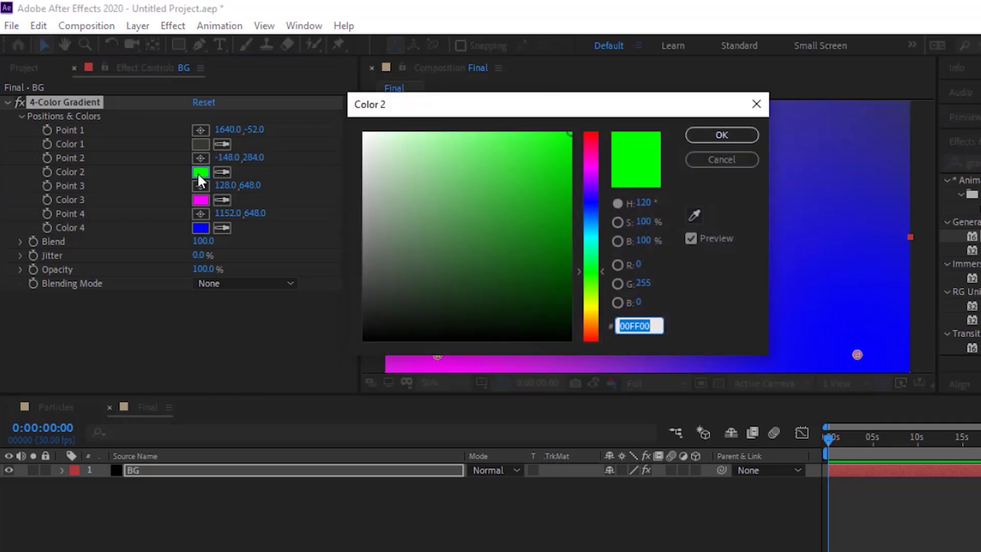
pyautogui.press('Return')
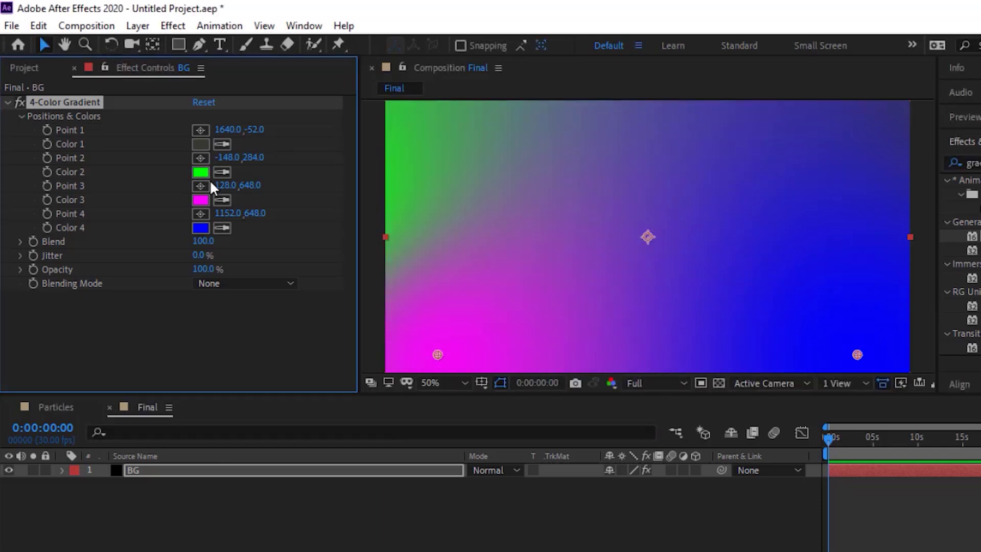
pyautogui.click(203, 173)
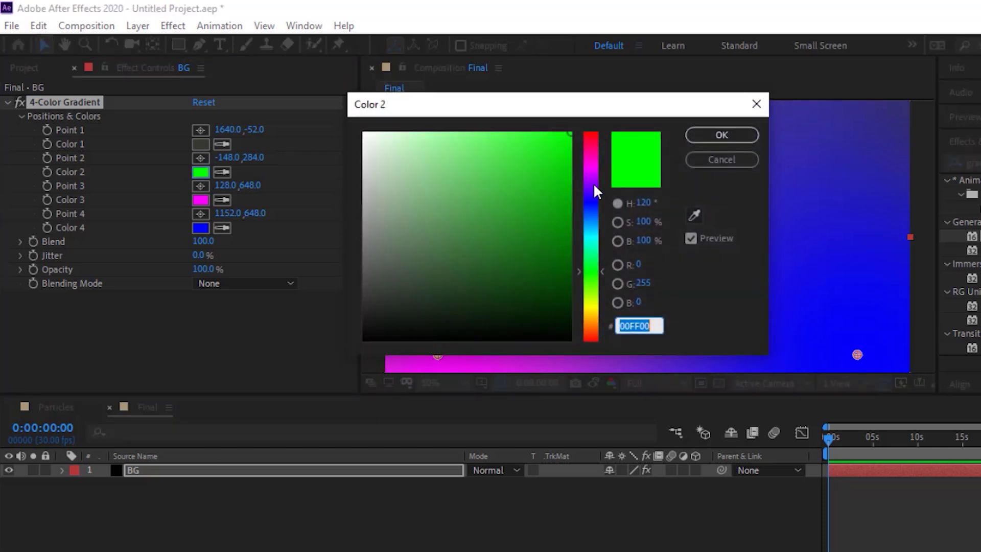
pyautogui.click(646, 221)
pyautogui.write('38')
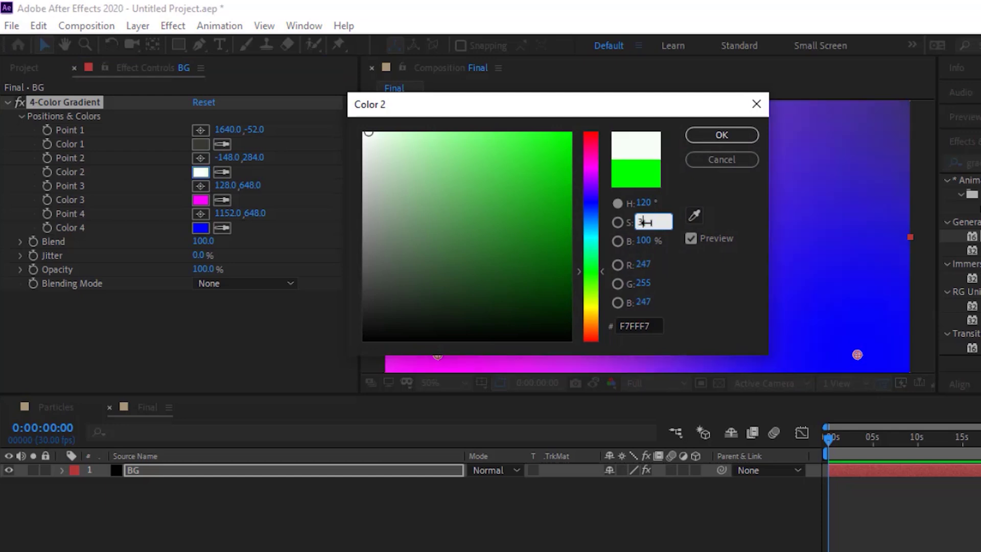
pyautogui.press('Tab')
pyautogui.write('0')
pyautogui.press('Return')
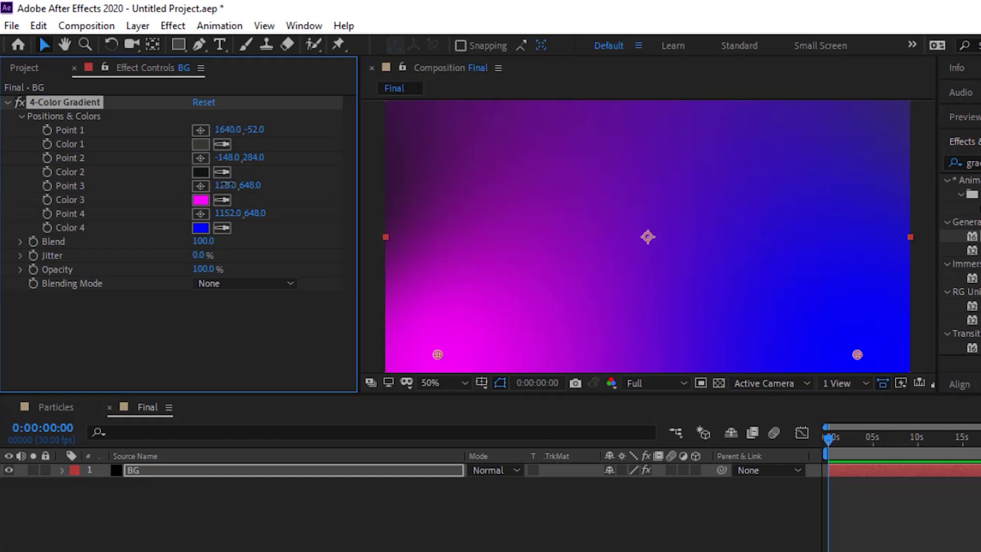
# Move gradient Point 3 near the centre, to 588, 348.
pyautogui.click(226, 185)
pyautogui.write('568')
pyautogui.press('Tab')
pyautogui.write('348')
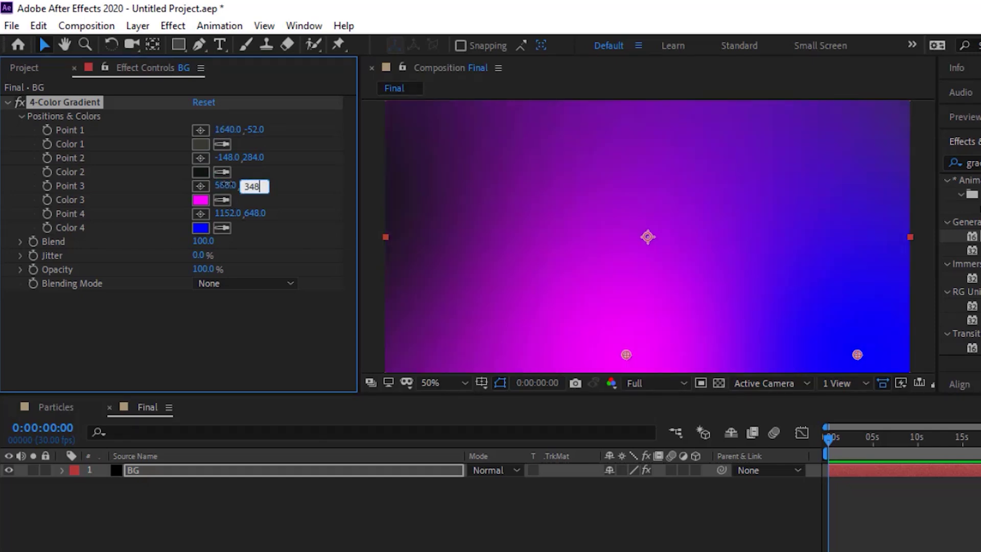
pyautogui.press('Return')
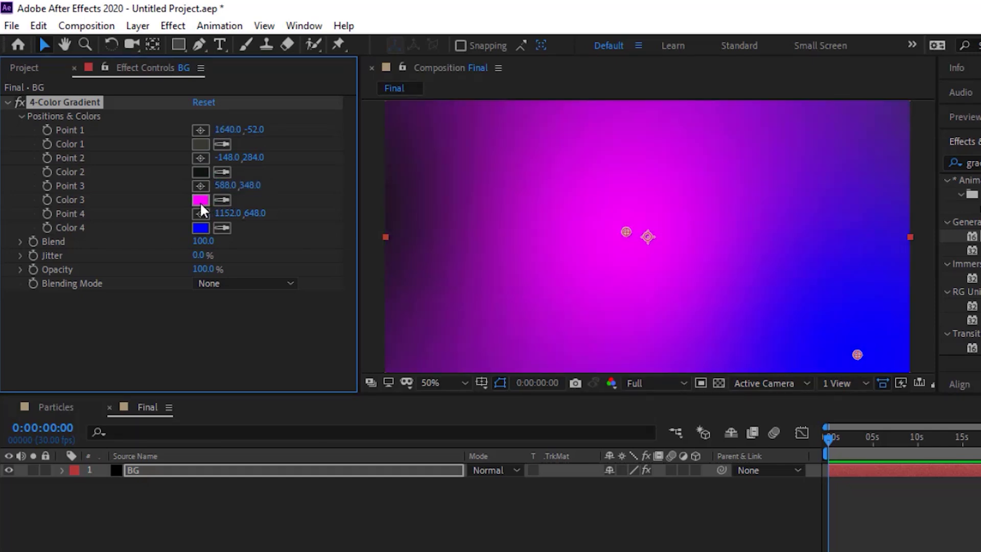
# Set Color 3 to a dark maroon: hue 319, saturation 45, brightness 10.
pyautogui.click(201, 202)
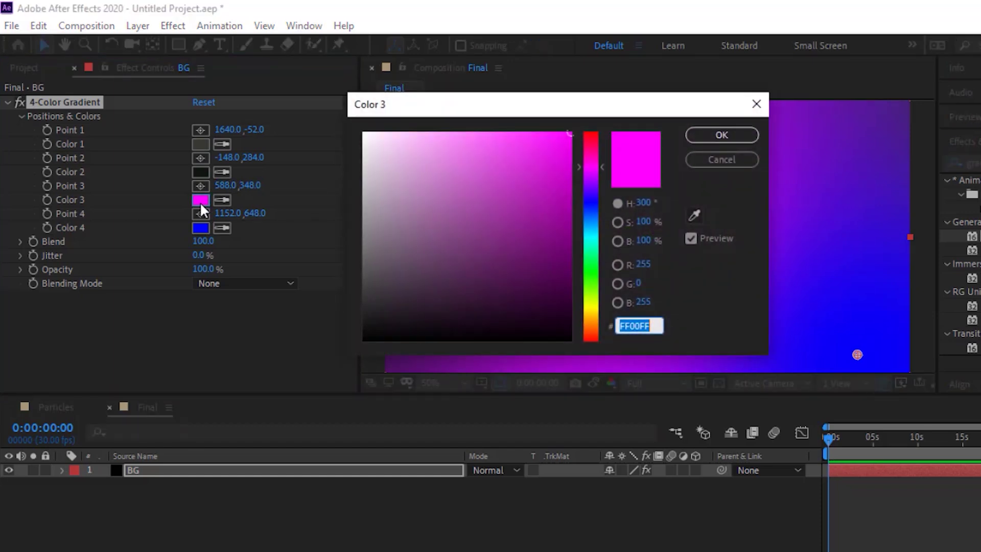
pyautogui.press('Right')
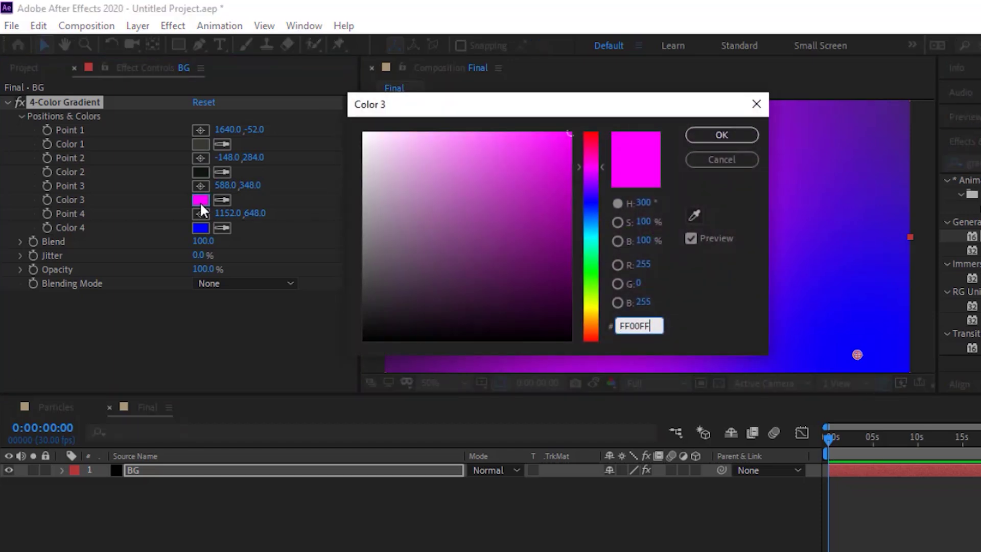
pyautogui.click(642, 203)
pyautogui.write('319')
pyautogui.press('Tab')
pyautogui.write('45')
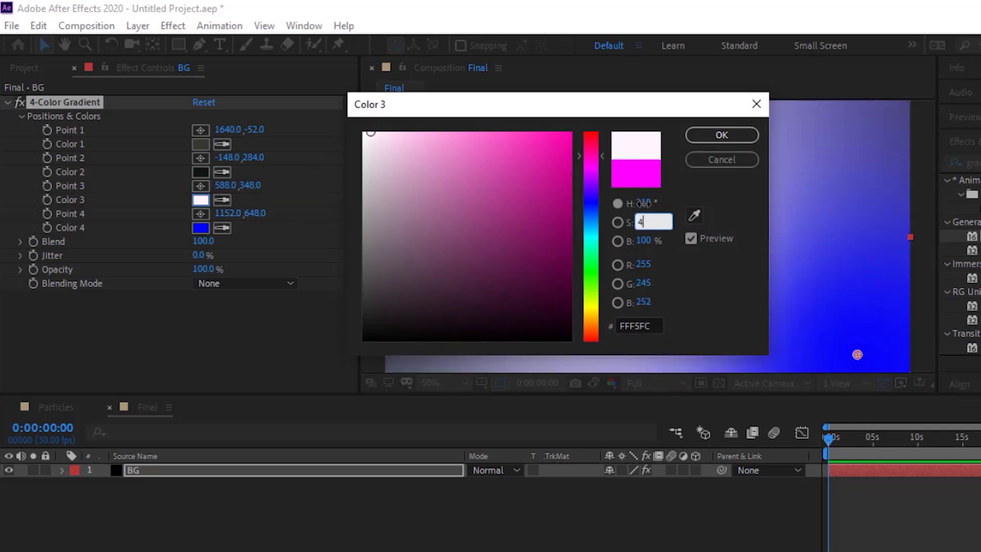
pyautogui.press('Tab')
pyautogui.write('10')
pyautogui.press('Return')
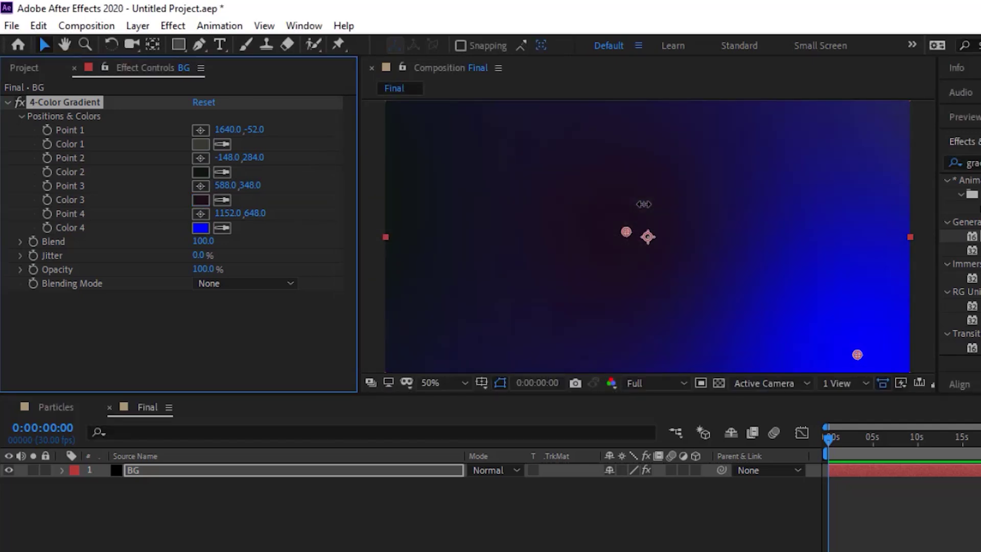
# Move Point 4 below the frame to 808, 1176 and make Color 4 black.
pyautogui.click(227, 213)
pyautogui.write('806')
pyautogui.press('Tab')
pyautogui.write('1176')
pyautogui.press('Return')
pyautogui.click(200, 227)
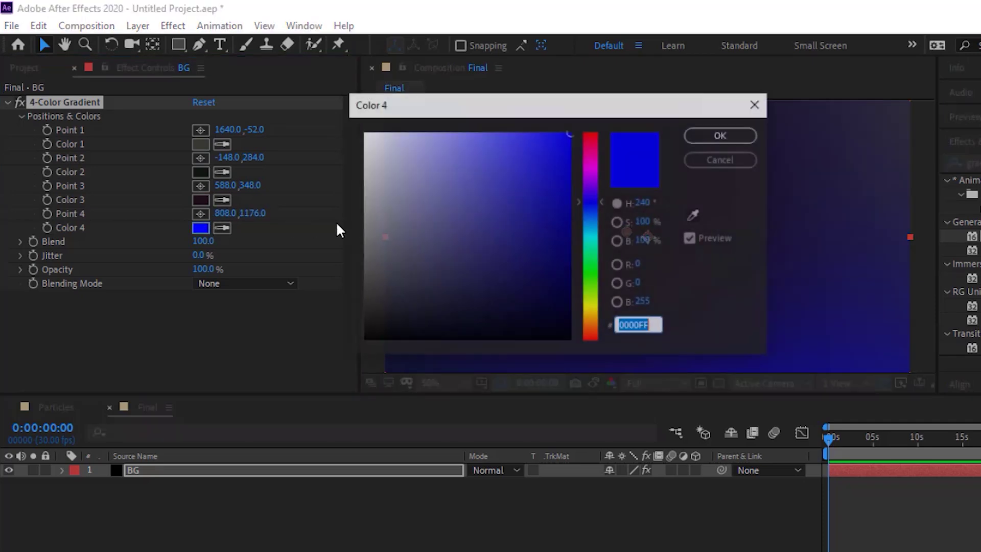
pyautogui.moveTo(383, 221); pyautogui.dragTo(324, 379)
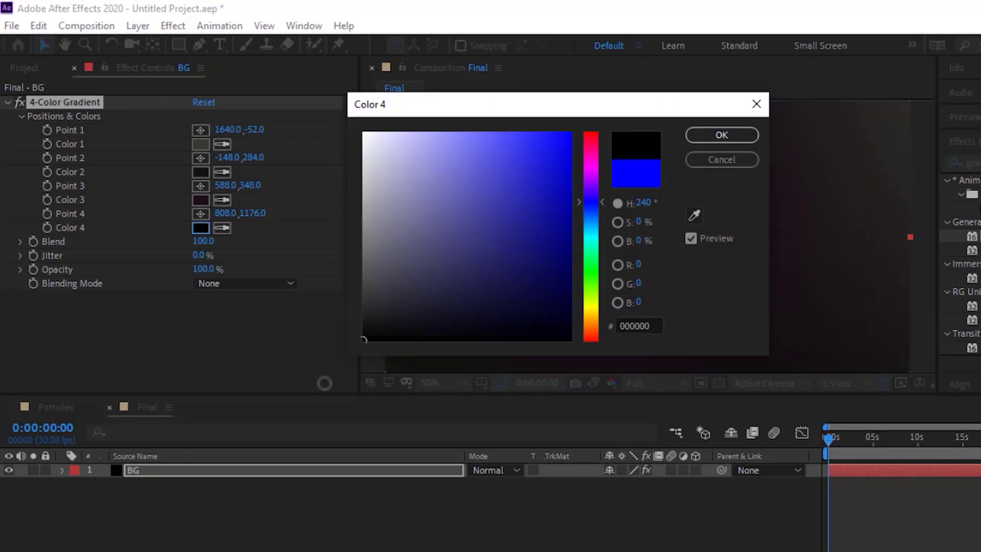
pyautogui.click(743, 136)
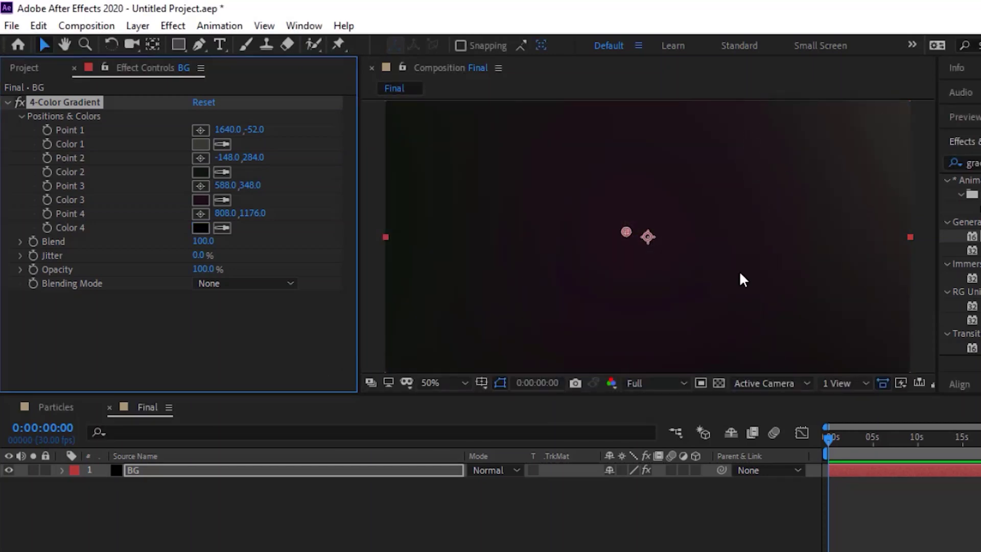
# Place the Particles comp above BG in Final and go to 0:00:04:28.
pyautogui.click(225, 483)
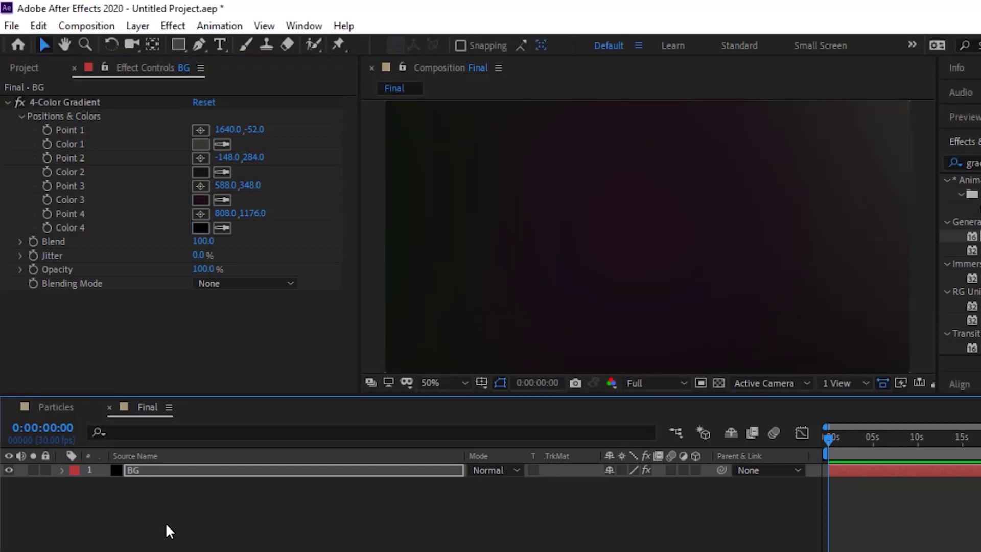
pyautogui.click(26, 69)
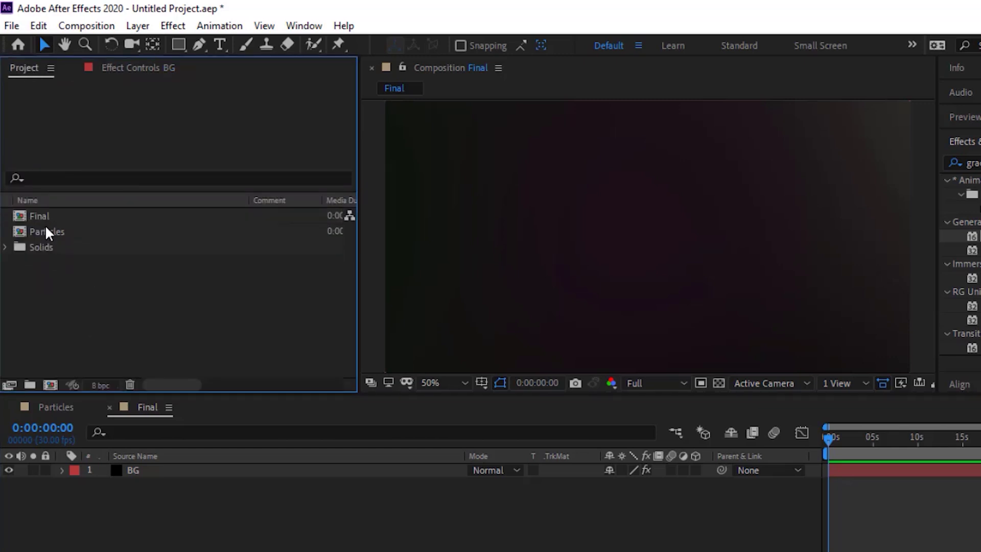
pyautogui.moveTo(45, 227); pyautogui.dragTo(145, 465)
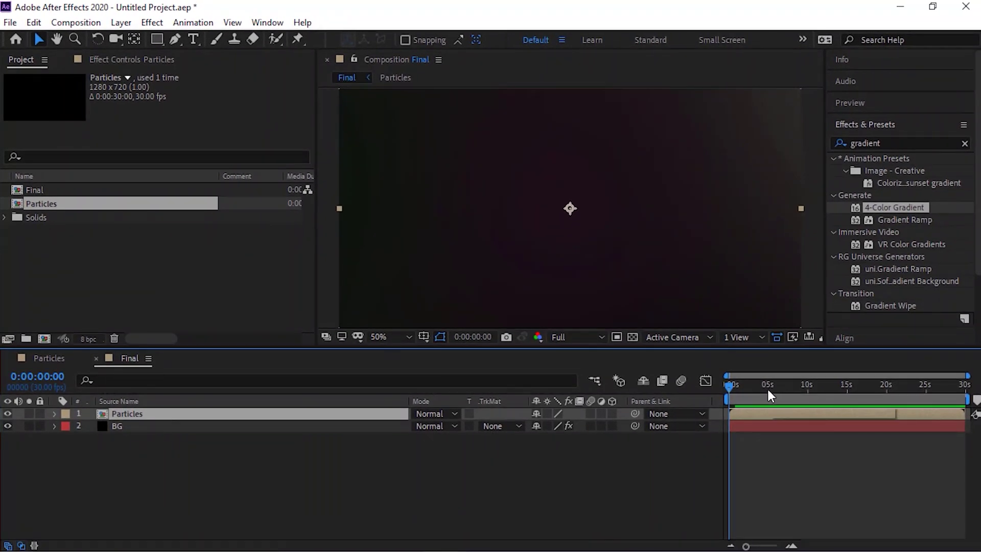
pyautogui.click(768, 389)
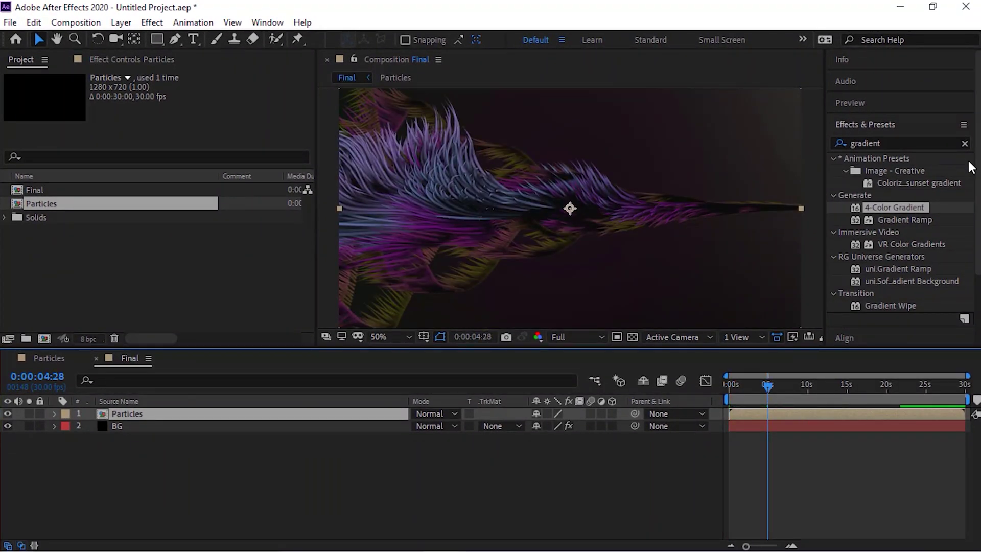
# Apply a Curves effect to the Particles layer.
pyautogui.click(912, 143)
pyautogui.write('curves')
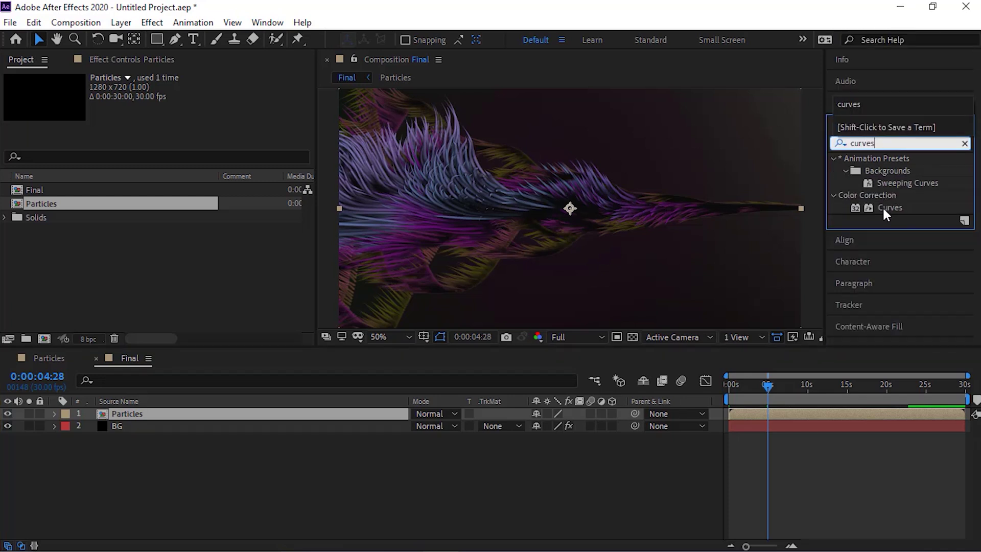
pyautogui.moveTo(886, 214); pyautogui.dragTo(284, 415)
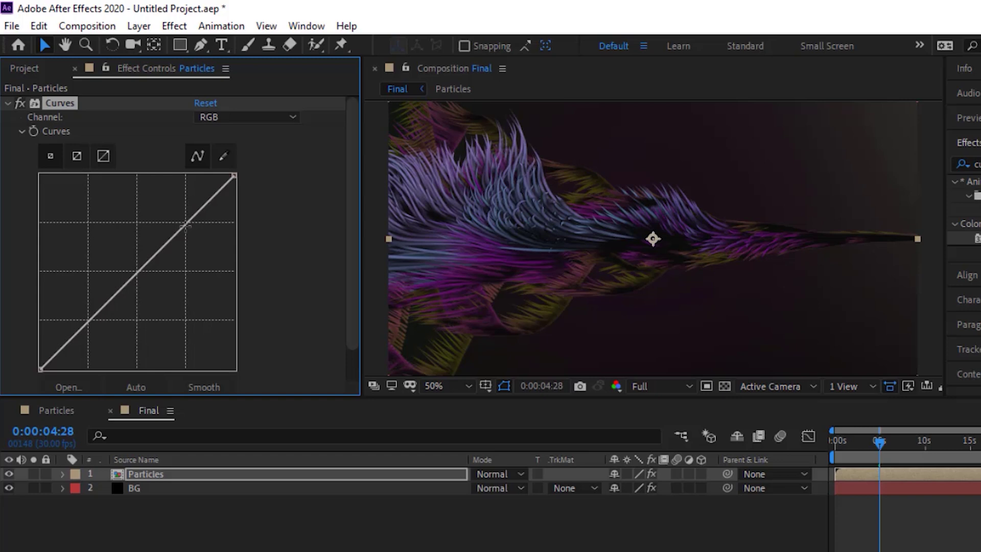
# Bend the RGB curve into a gentle S-curve and pull the Red channel curve down.
pyautogui.moveTo(185, 226); pyautogui.dragTo(175, 219)
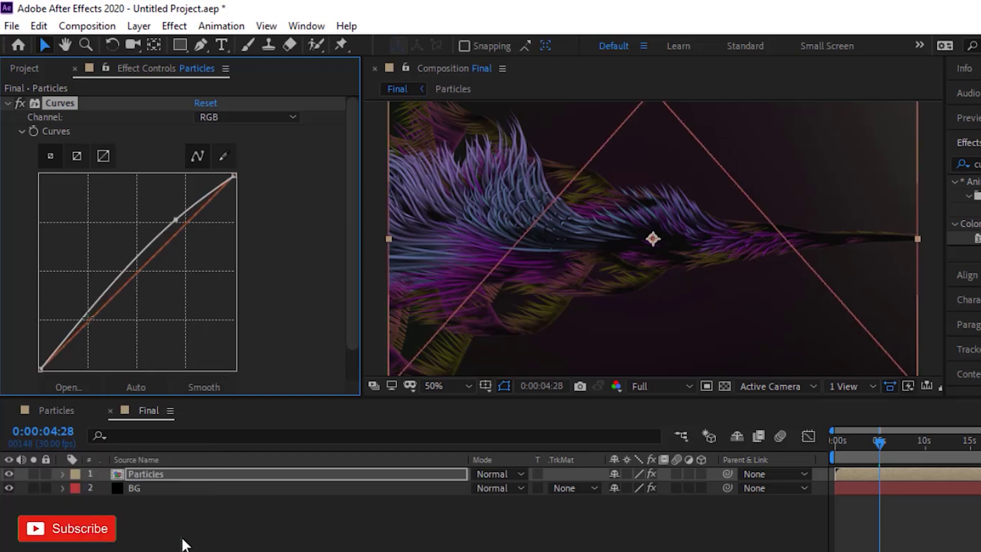
pyautogui.moveTo(89, 321); pyautogui.dragTo(90, 325)
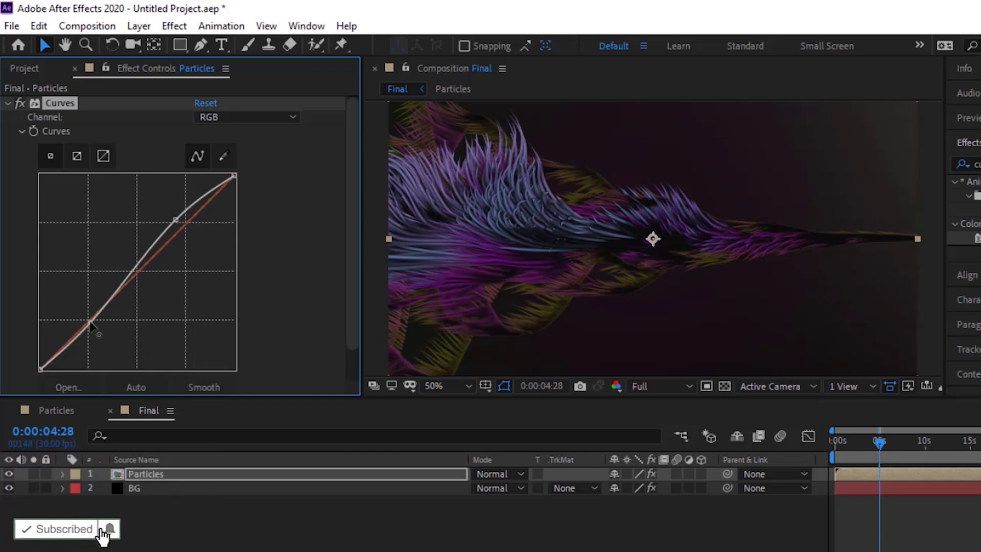
pyautogui.click(287, 119)
pyautogui.click(269, 153)
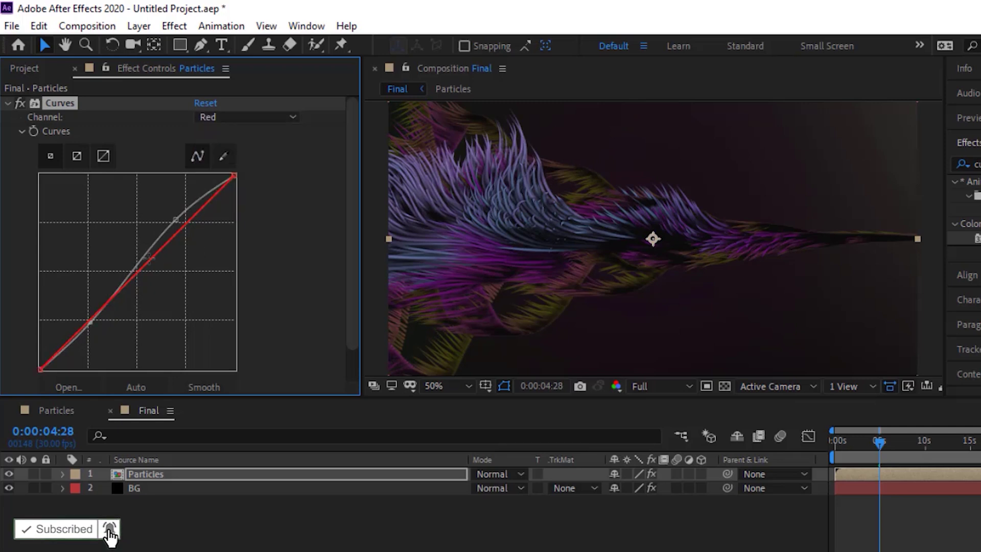
pyautogui.moveTo(120, 293); pyautogui.dragTo(125, 299)
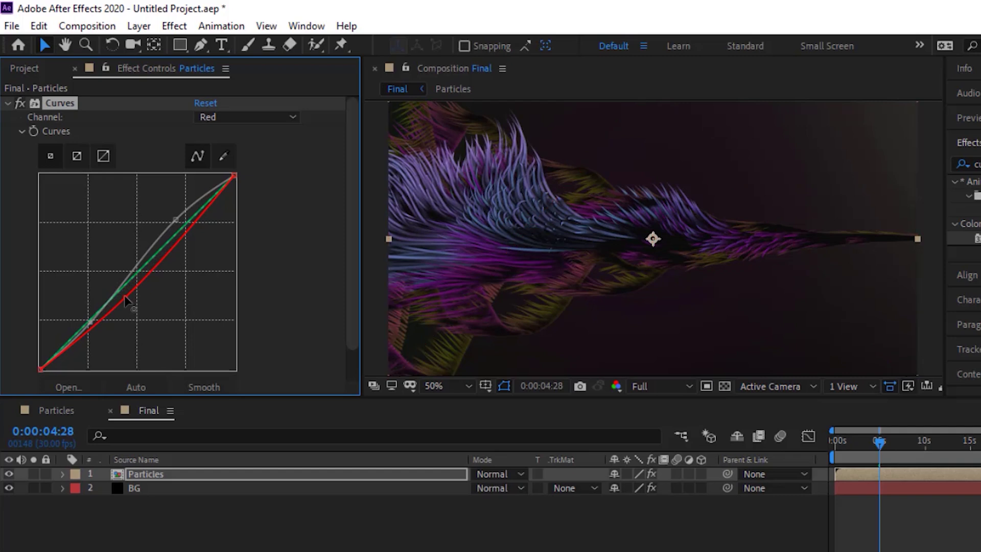
pyautogui.scroll(-1, 125, 301)
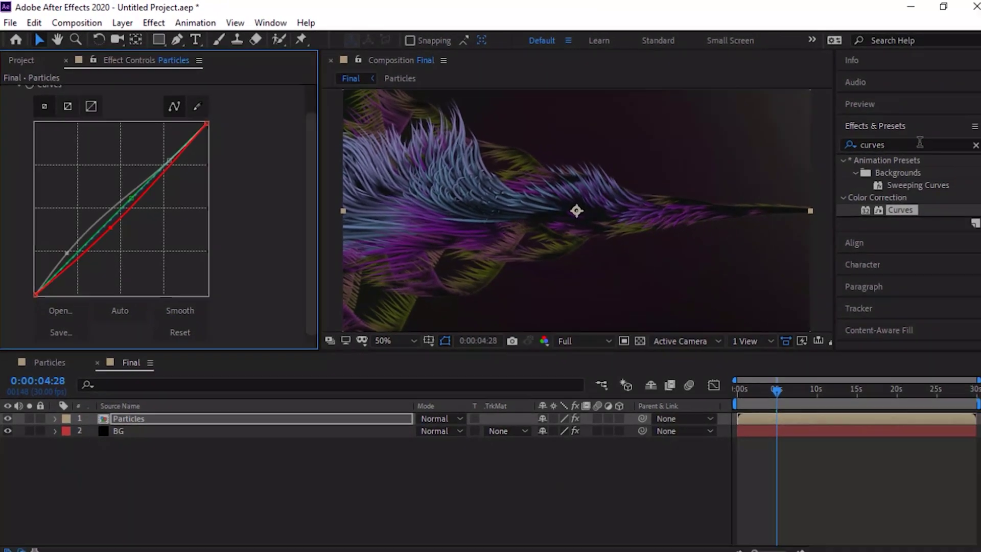
# Apply Hue/Saturation to the Particles layer.
pyautogui.doubleClick(919, 141)
pyautogui.press('BackSpace')
pyautogui.write('hu')
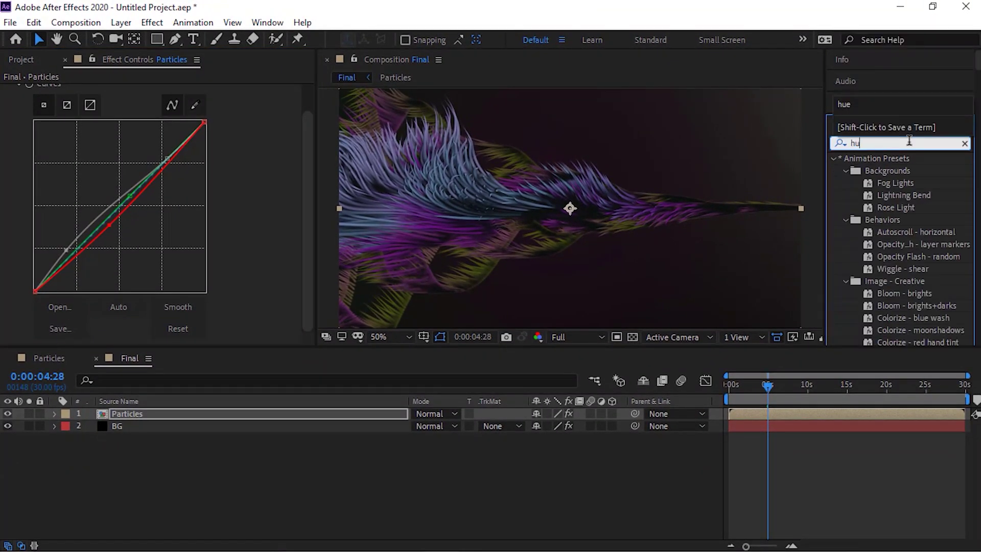
pyautogui.write('e')
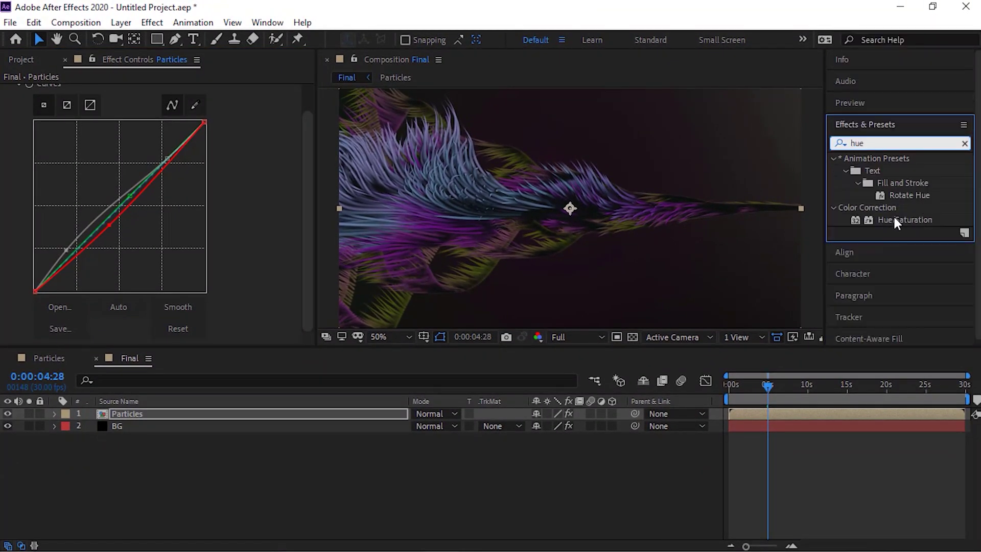
pyautogui.doubleClick(896, 221)
pyautogui.scroll(-2, 142, 296)
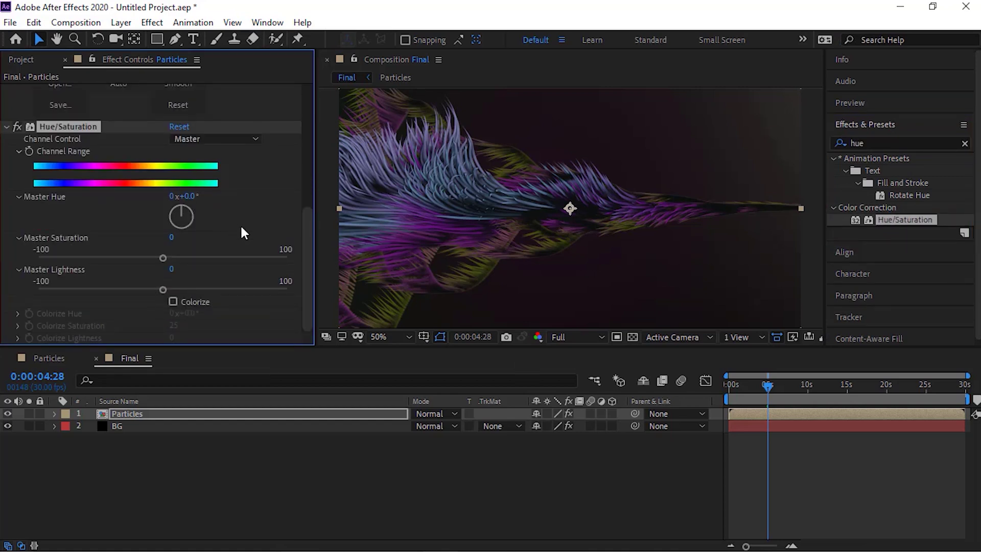
# Shift the Master Hue, set Master Saturation to -74, and collapse the effect.
pyautogui.click(188, 197)
pyautogui.write('59')
pyautogui.press('Tab')
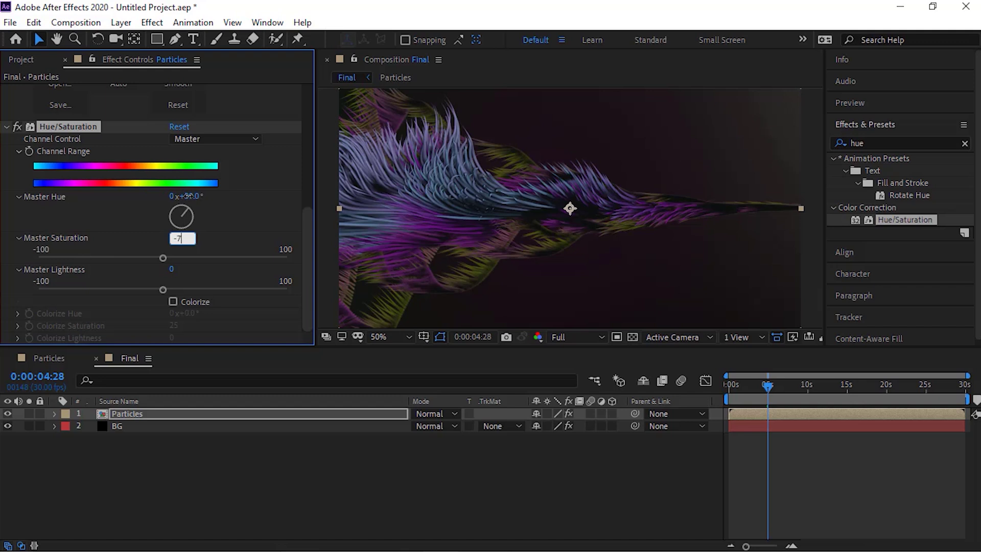
pyautogui.write('-74')
pyautogui.press('Return')
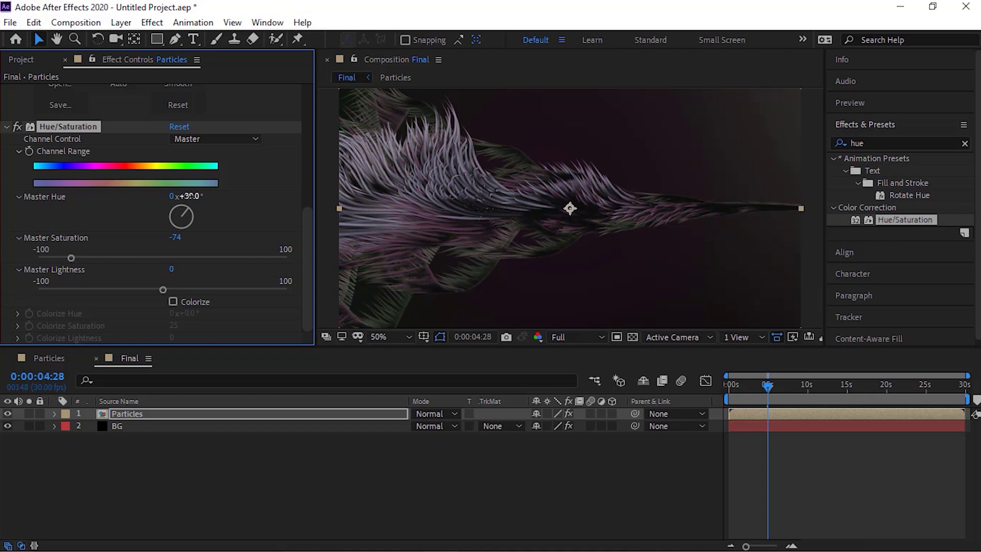
pyautogui.click(7, 126)
pyautogui.scroll(2, 306, 106)
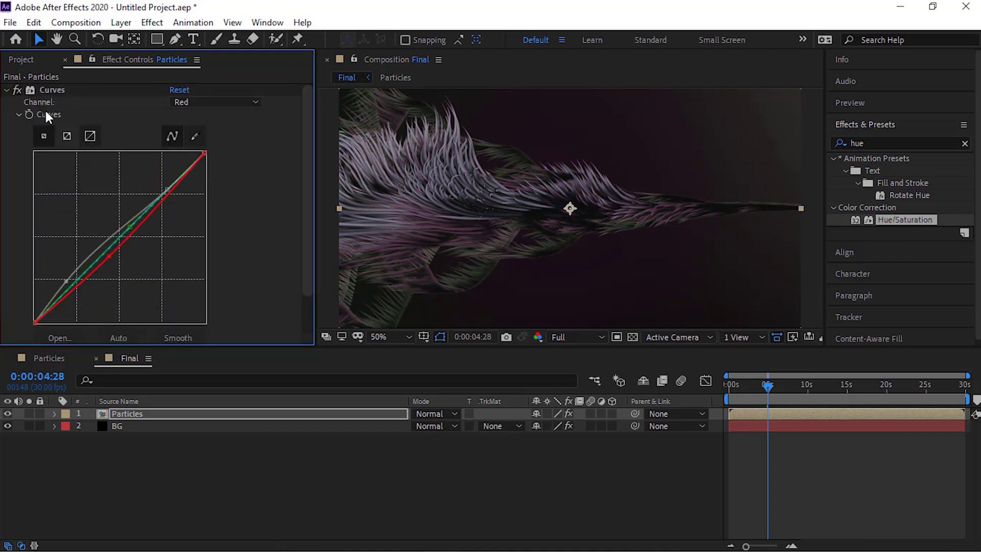
# Add a second Curves effect (Curves 2) to the Particles layer.
pyautogui.click(6, 90)
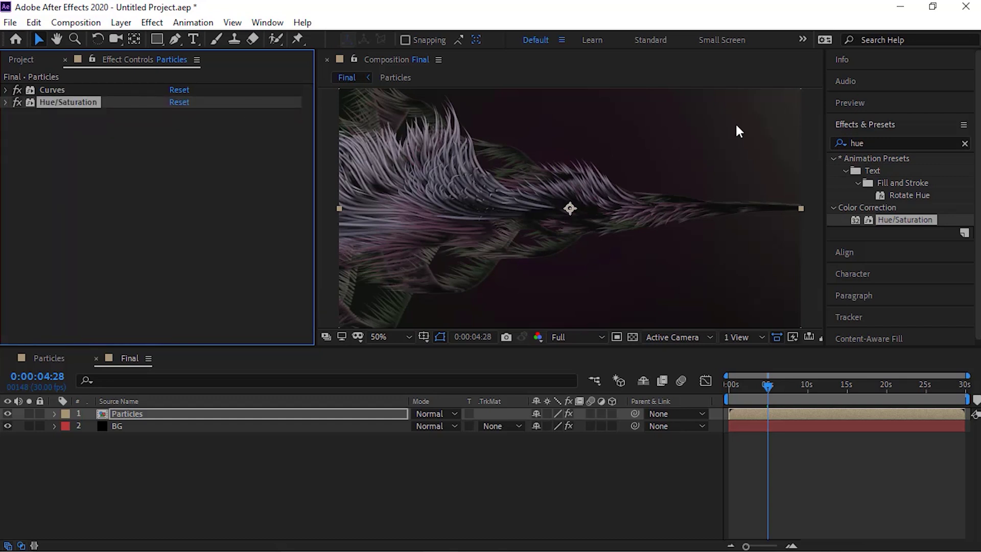
pyautogui.click(890, 144)
pyautogui.write('cur')
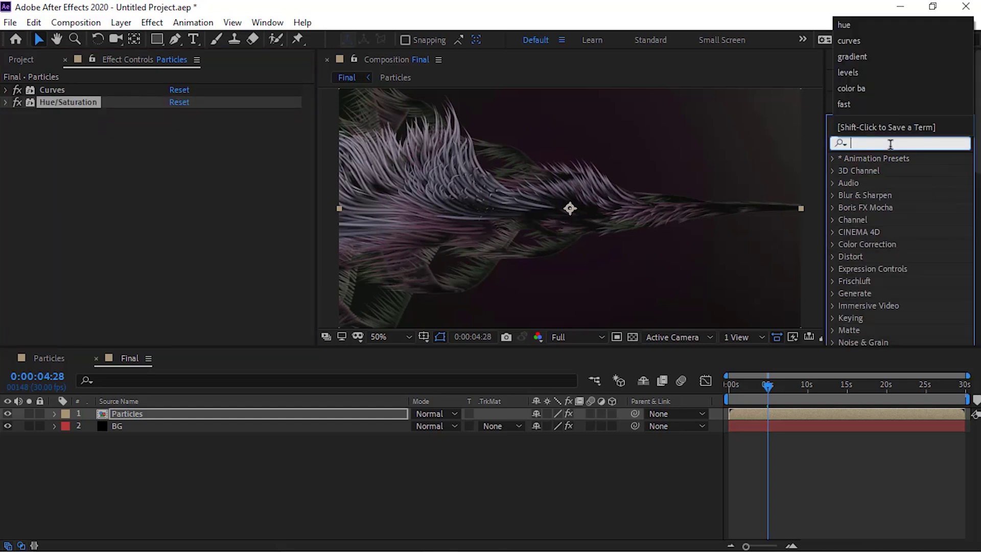
pyautogui.write('ves')
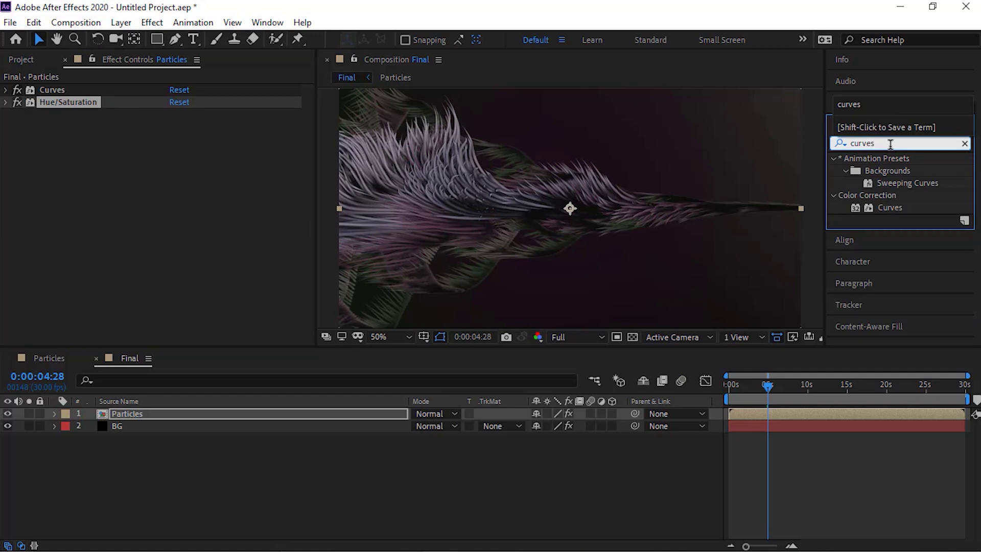
pyautogui.moveTo(892, 209); pyautogui.dragTo(170, 198)
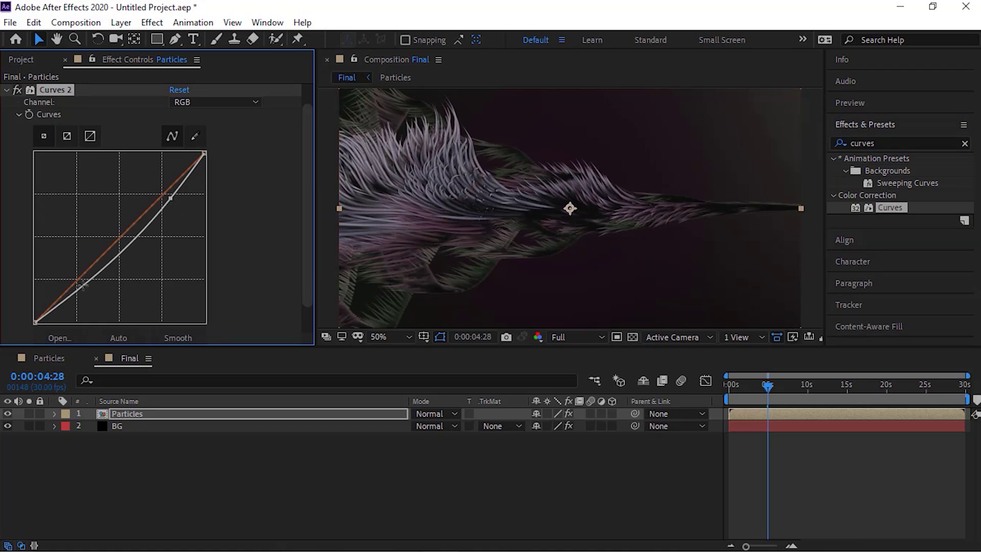
# Shape Curves 2 into a steep S-curve with a low shadow point and raised highlights.
pyautogui.moveTo(81, 286); pyautogui.dragTo(69, 276)
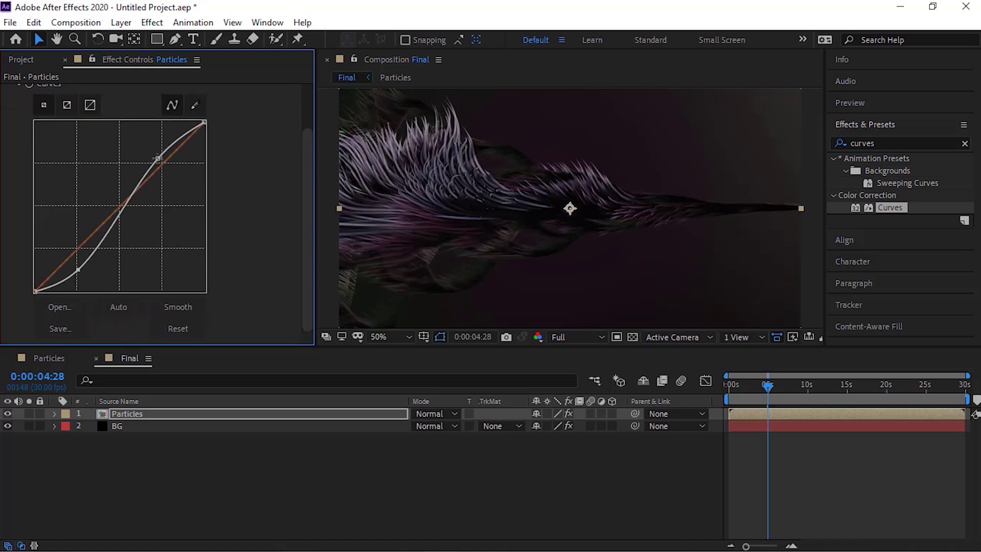
pyautogui.moveTo(158, 159); pyautogui.dragTo(156, 157)
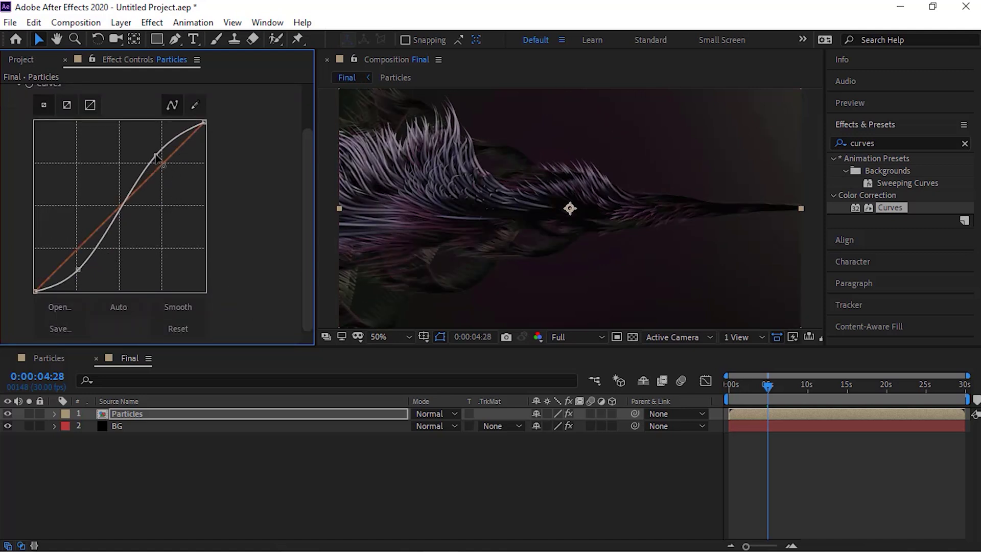
pyautogui.click(139, 468)
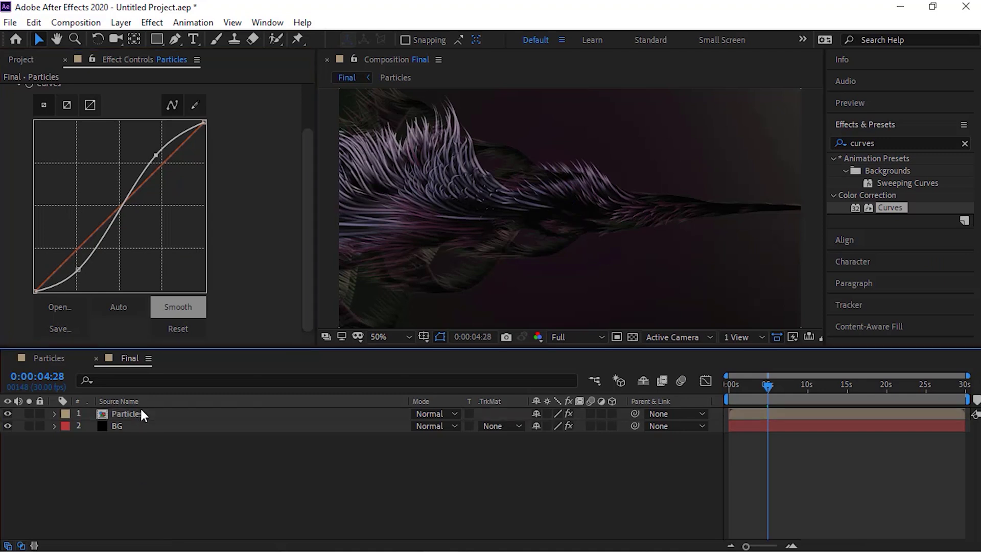
pyautogui.click(141, 415)
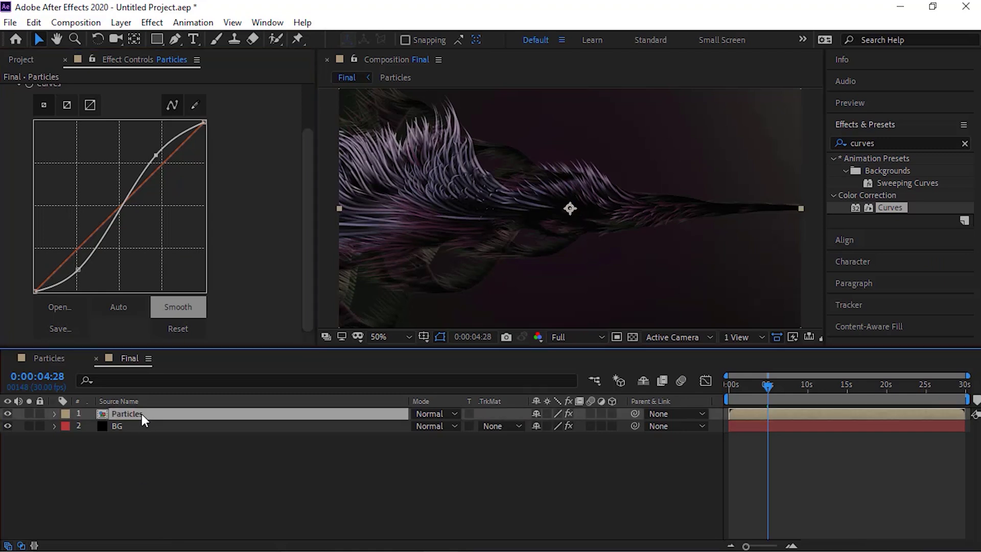
# Add a second Particles layer on top of Final, set it to Add mode, and apply Curves.
pyautogui.click(22, 60)
pyautogui.click(66, 274)
pyautogui.click(52, 202)
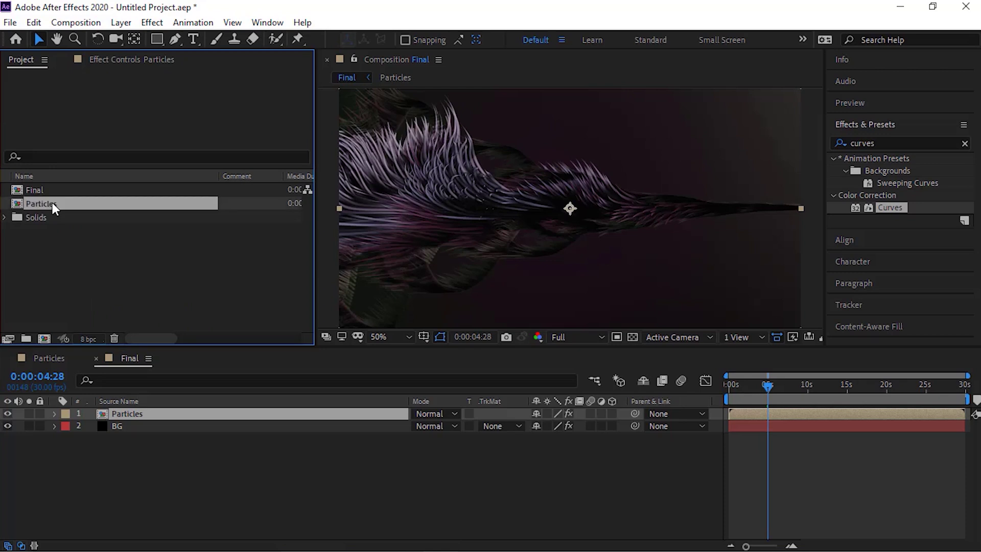
pyautogui.moveTo(52, 203); pyautogui.dragTo(136, 408)
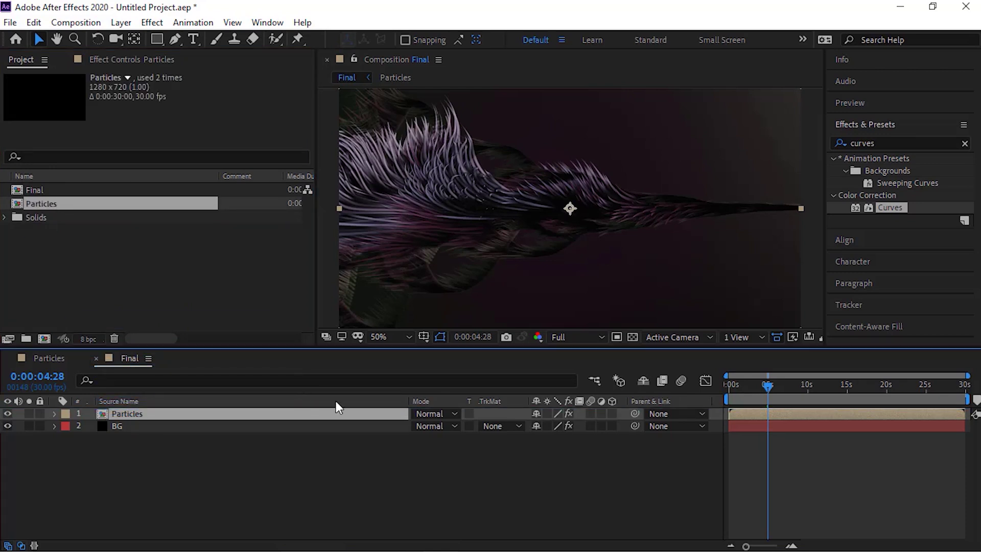
pyautogui.click(447, 413)
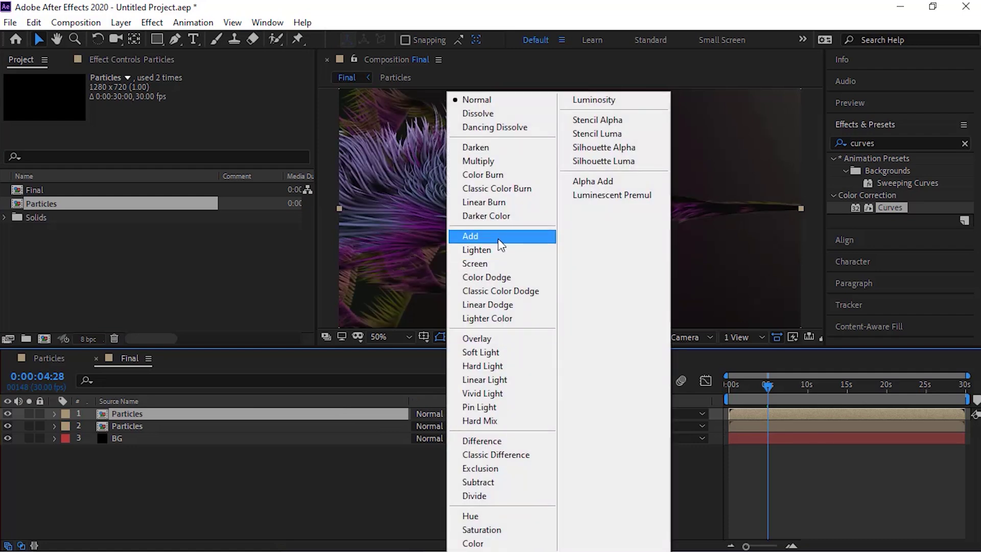
pyautogui.click(498, 240)
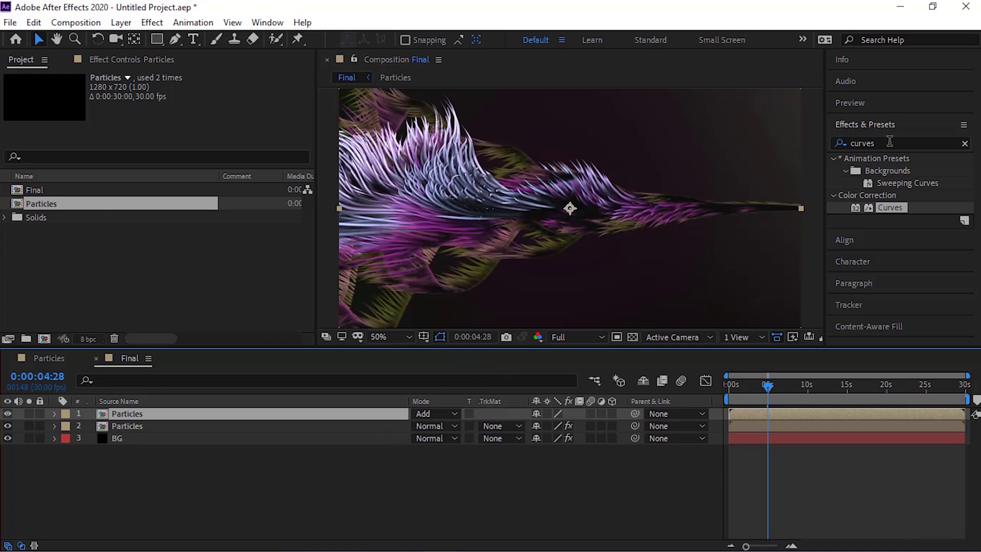
pyautogui.moveTo(890, 208); pyautogui.dragTo(277, 416)
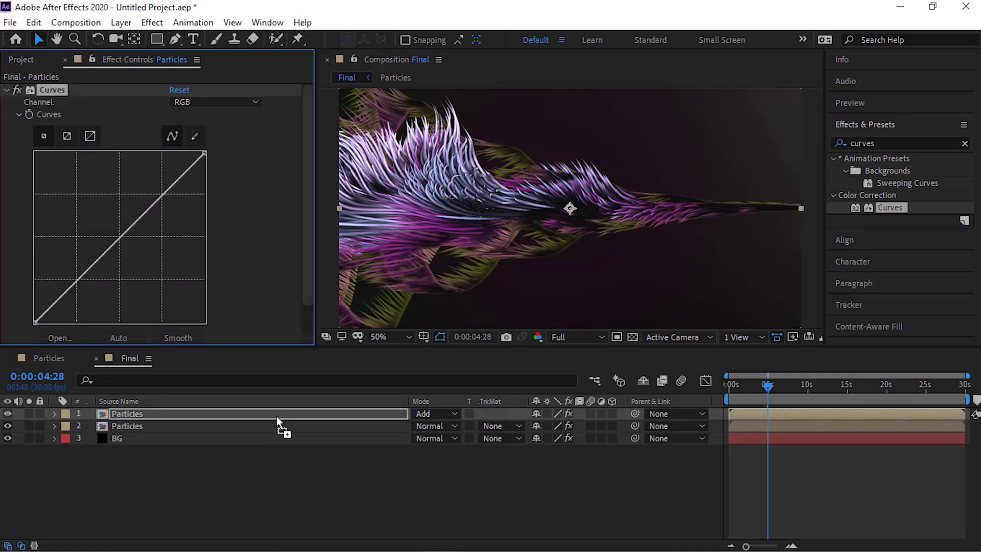
# Bend the RGB curve down to darken the top Particles layer, lifting the shadows slightly.
pyautogui.scroll(-1, 195, 177)
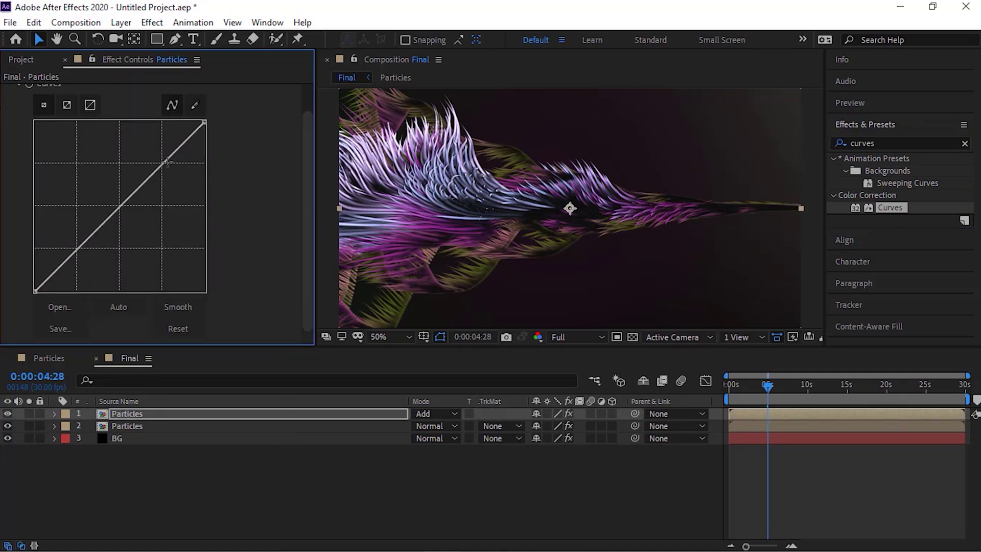
pyautogui.moveTo(166, 161); pyautogui.dragTo(170, 172)
pyautogui.moveTo(88, 253); pyautogui.dragTo(86, 240)
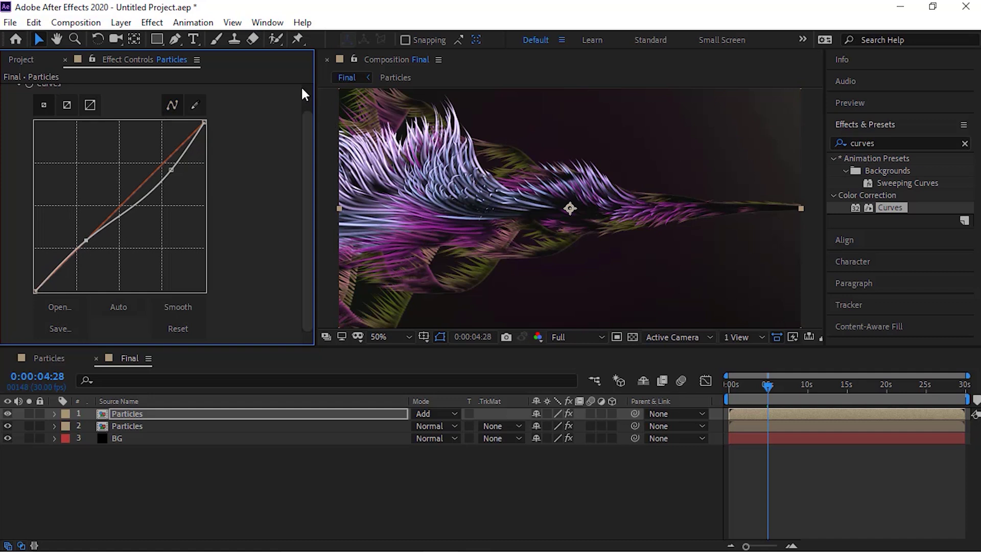
# Switch Curves to the Red channel, pull its midtones down, then collapse Curves.
pyautogui.scroll(2, 302, 92)
pyautogui.click(208, 101)
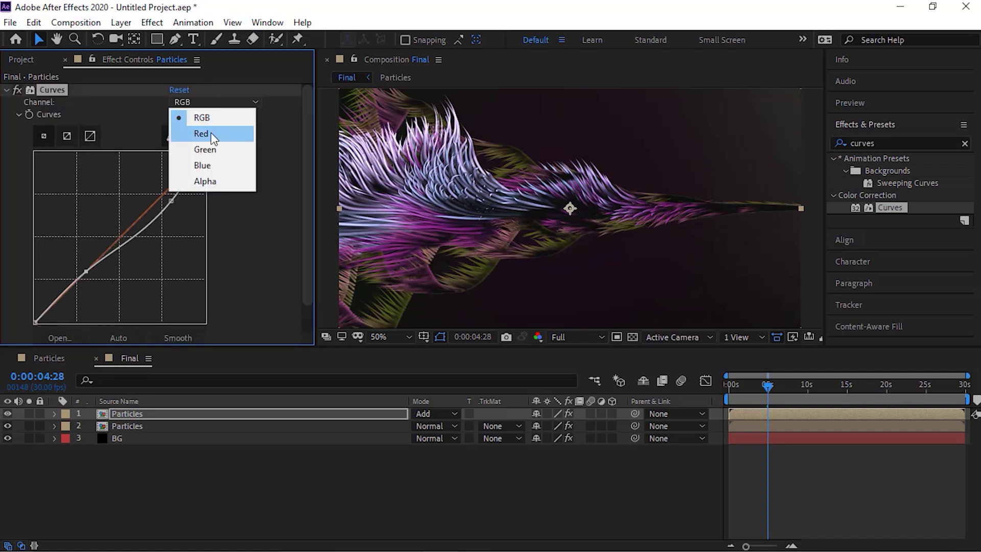
pyautogui.click(213, 133)
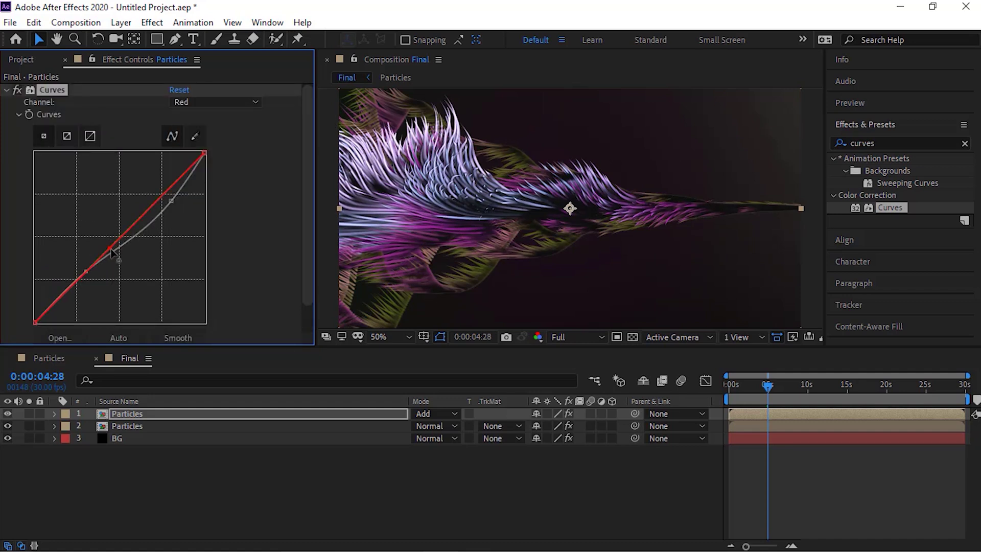
pyautogui.moveTo(109, 248)
pyautogui.mouseDown()
pyautogui.moveTo(120, 261)
pyautogui.moveTo(117, 253)
pyautogui.mouseUp()
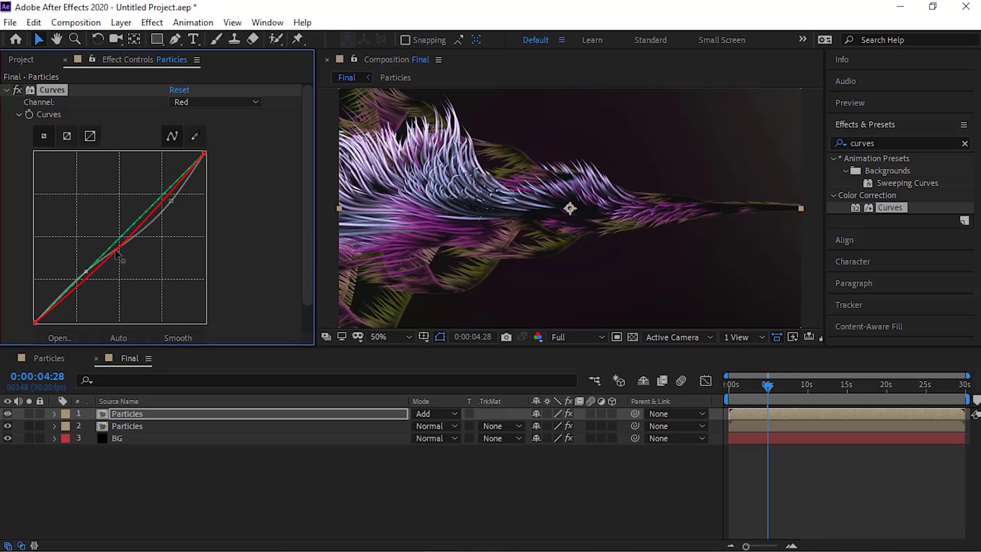
pyautogui.scroll(-1, 116, 252)
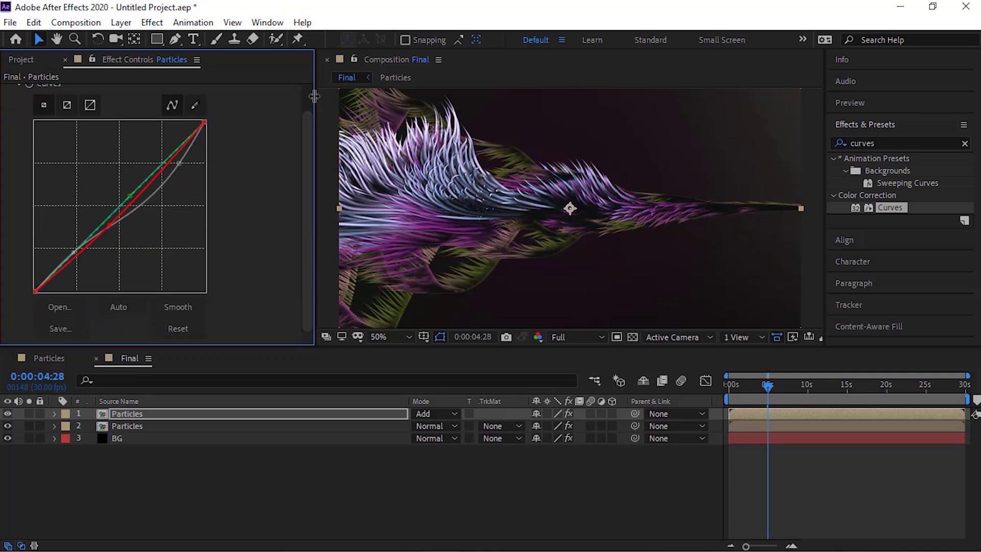
pyautogui.scroll(1, 307, 105)
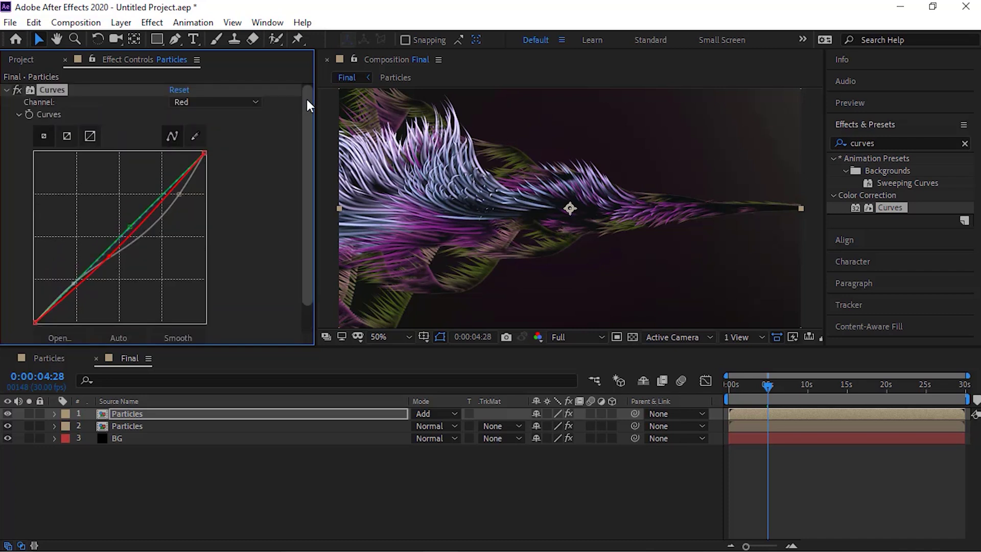
pyautogui.click(6, 89)
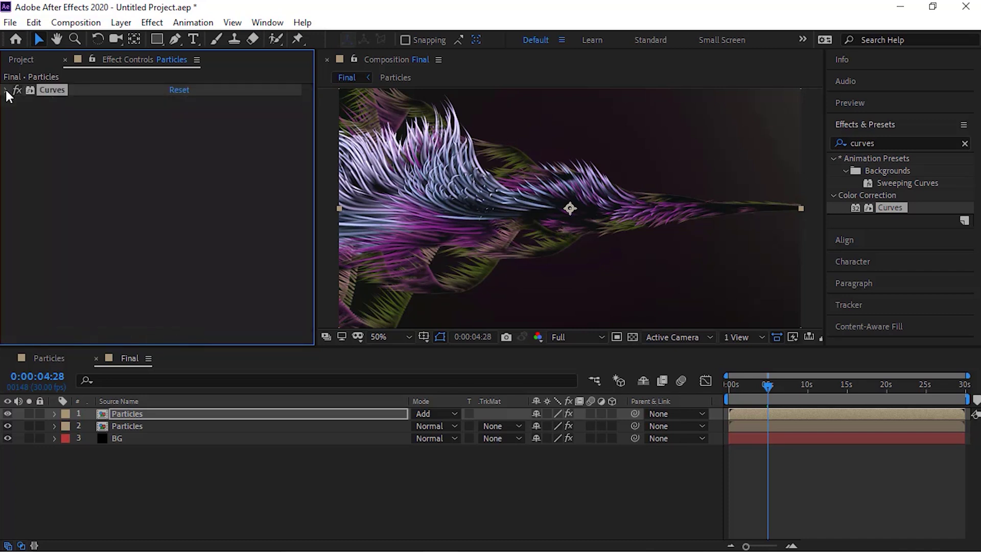
# Apply Fast Box Blur to the top Particles layer with Blur Radius 80 and 1 iteration.
pyautogui.click(882, 143)
pyautogui.press('BackSpace')
pyautogui.write('fast b')
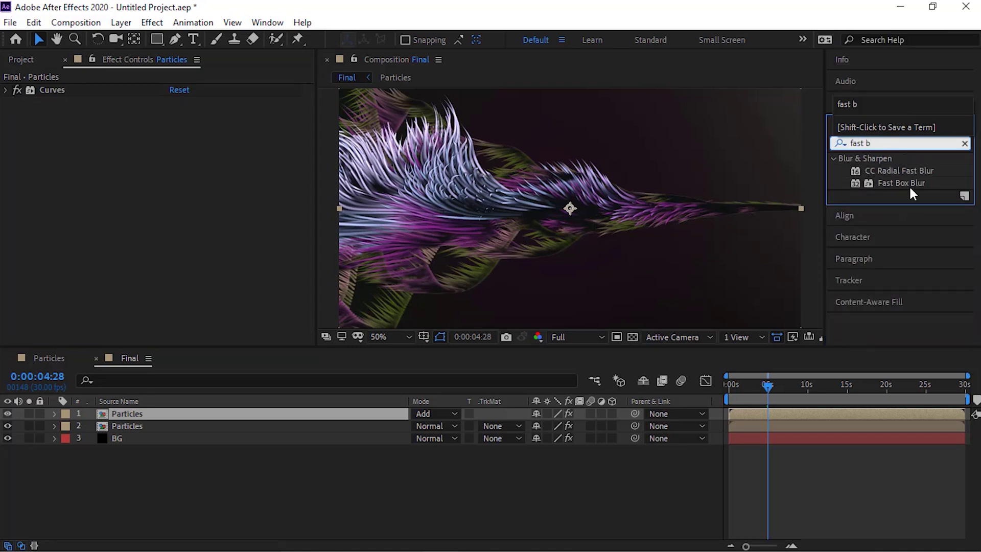
pyautogui.moveTo(908, 183); pyautogui.dragTo(247, 197)
pyautogui.click(175, 114)
pyautogui.write('80')
pyautogui.press('Tab')
pyautogui.write('1')
pyautogui.press('Return')
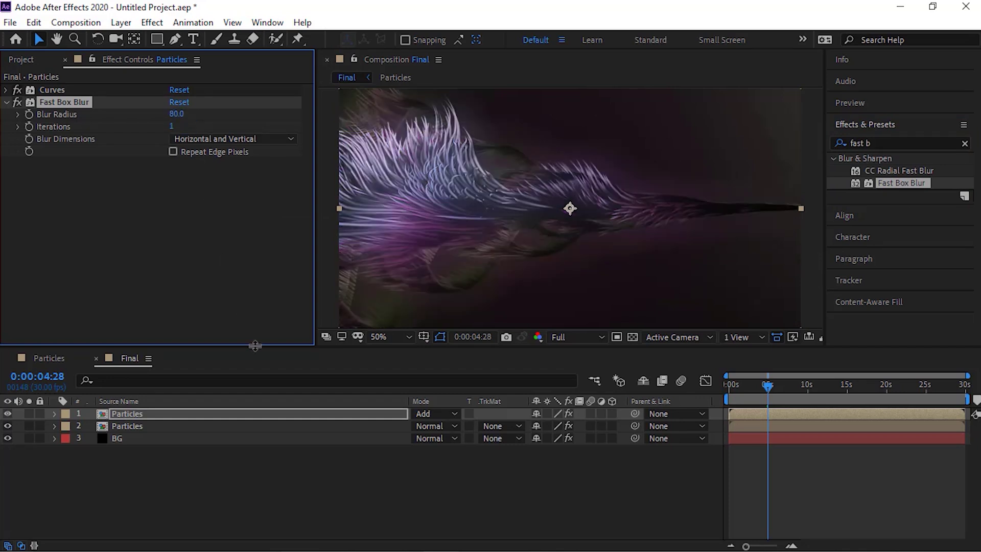
# Duplicate the top Particles layer with Ctrl+D.
pyautogui.click(244, 504)
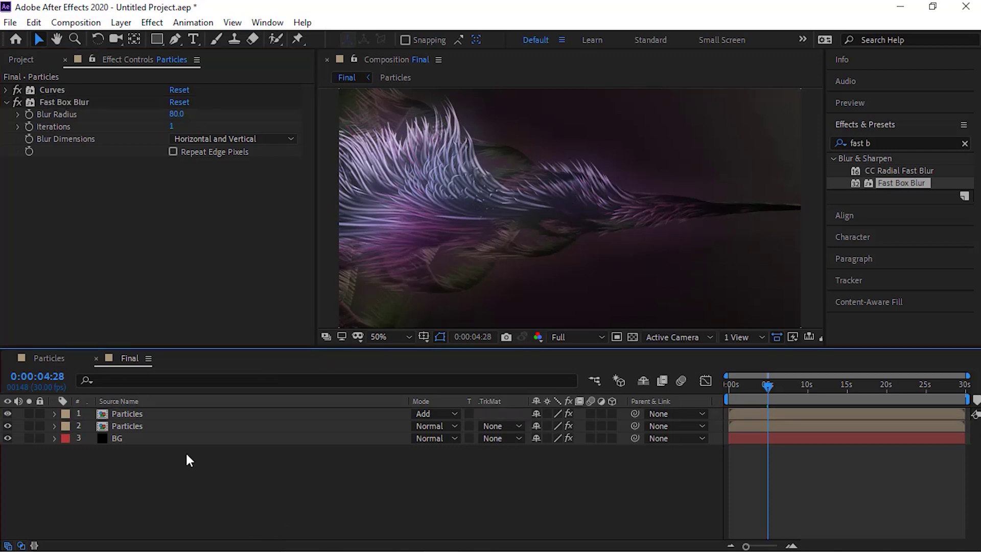
pyautogui.click(195, 415)
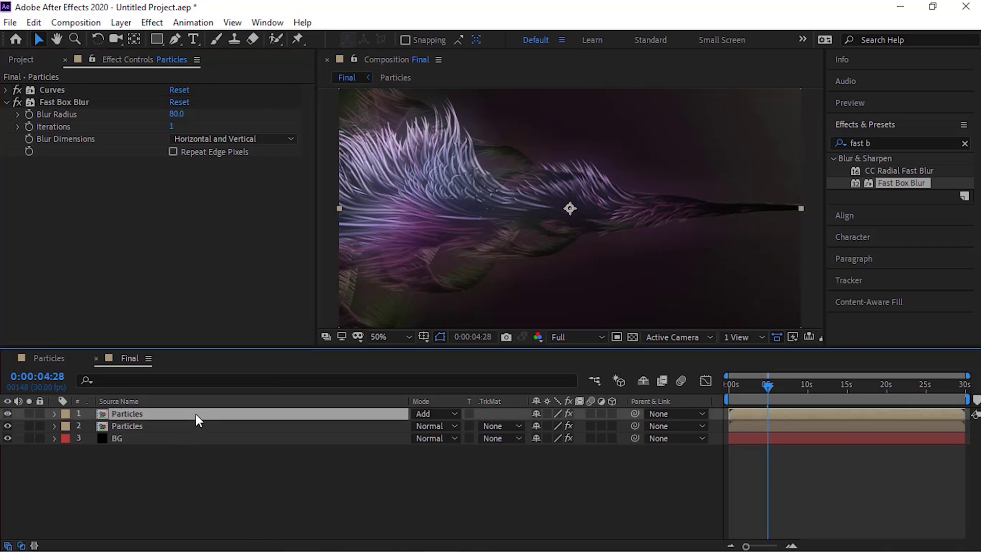
pyautogui.hotkey('ctrl', 'd')
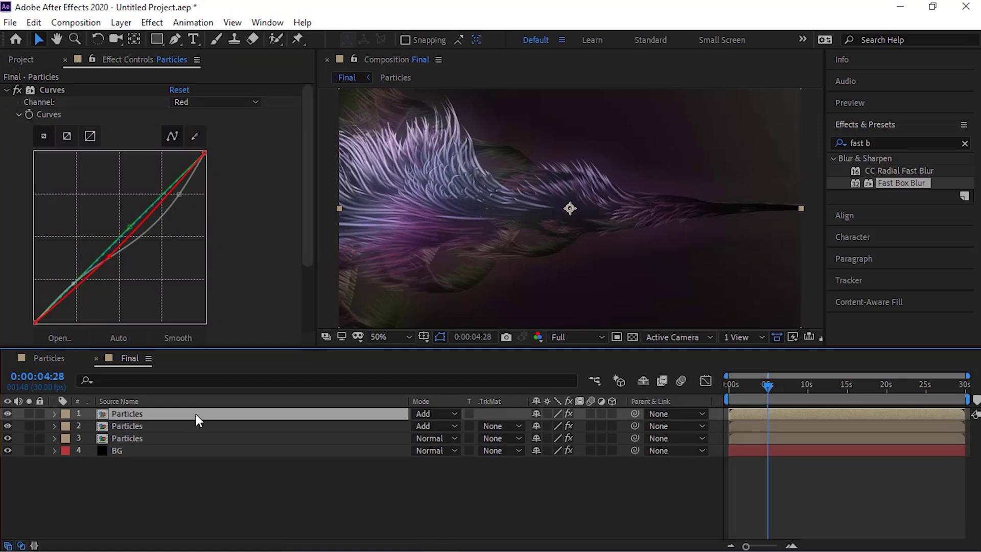
# Delete both Curves and Fast Box Blur from the new top Particles copy in Effect Controls.
pyautogui.click(5, 91)
pyautogui.click(45, 90)
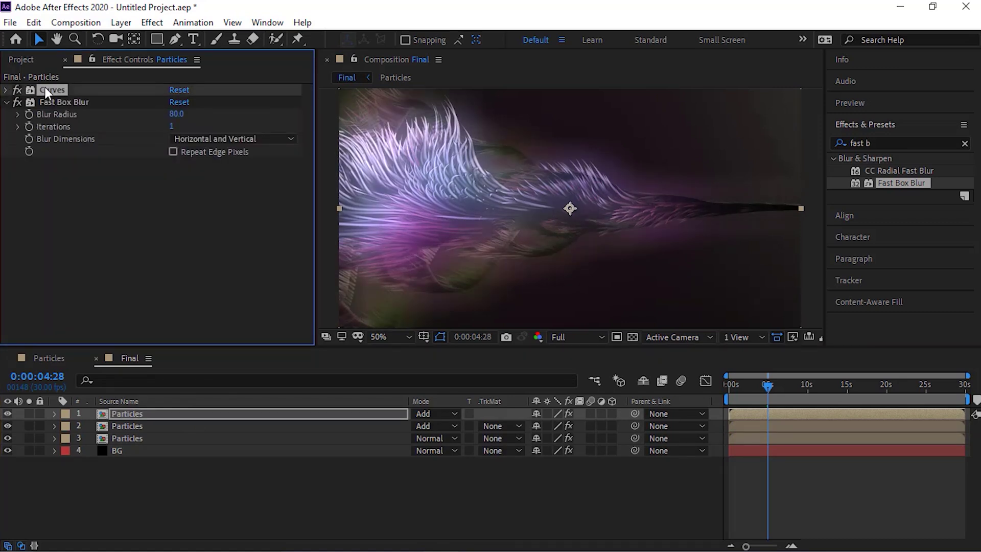
pyautogui.press('Delete')
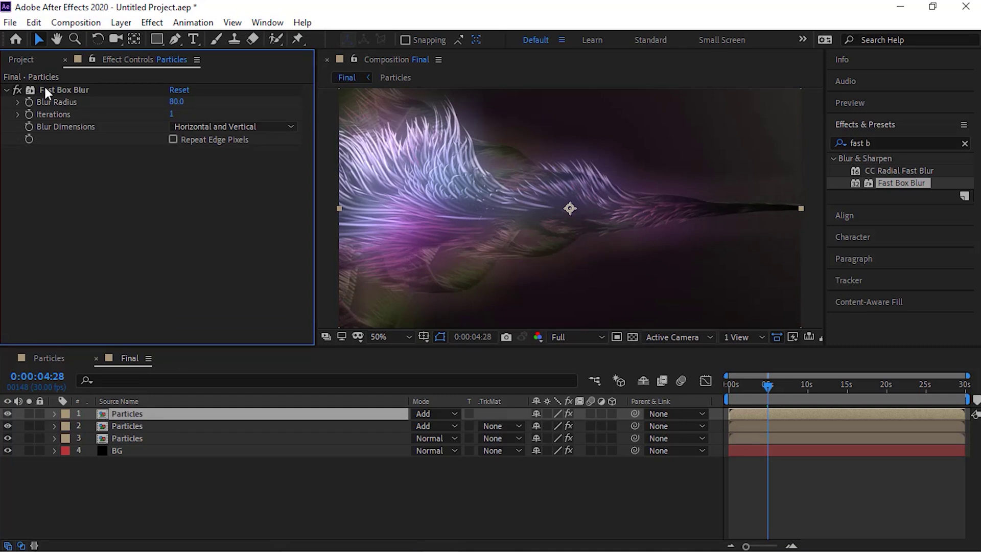
pyautogui.click(7, 91)
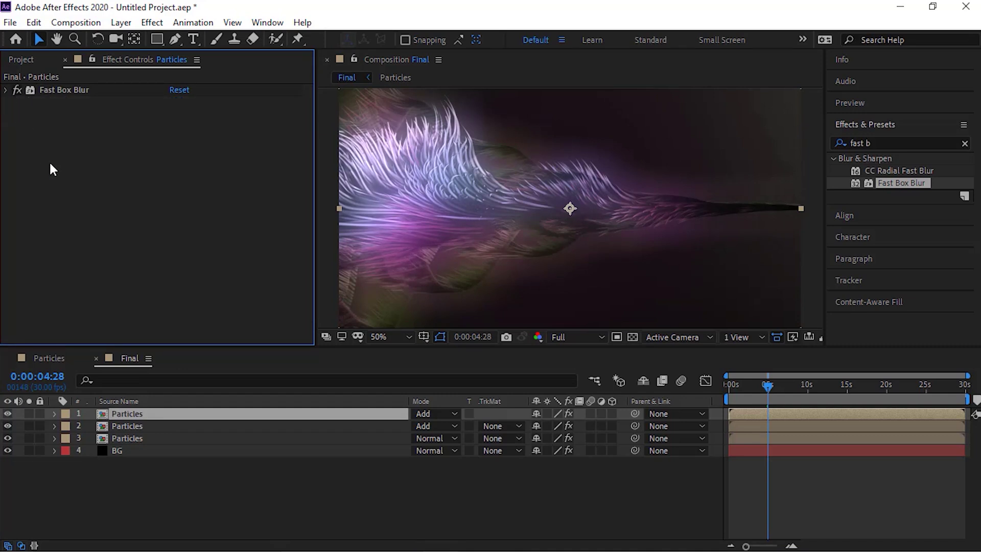
pyautogui.click(56, 90)
pyautogui.press('Delete')
# Search for Levels and apply it to the top Particles layer.
pyautogui.click(905, 142)
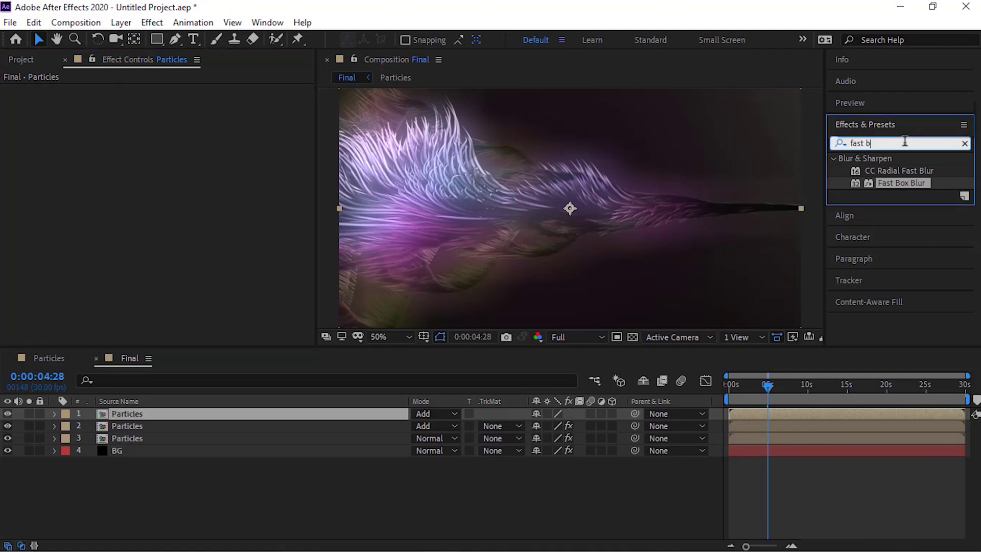
pyautogui.press('BackSpace')
pyautogui.write('levels')
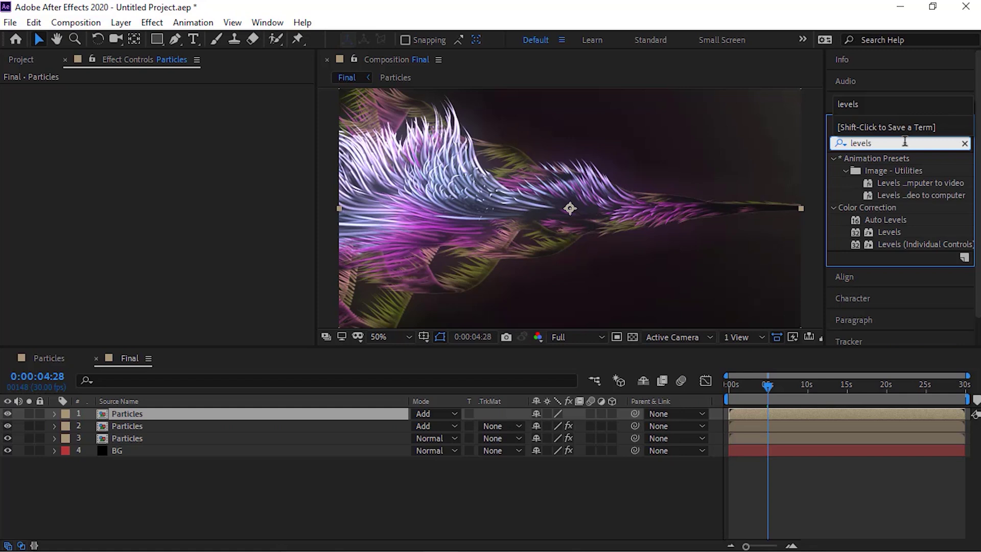
pyautogui.moveTo(888, 234); pyautogui.dragTo(253, 152)
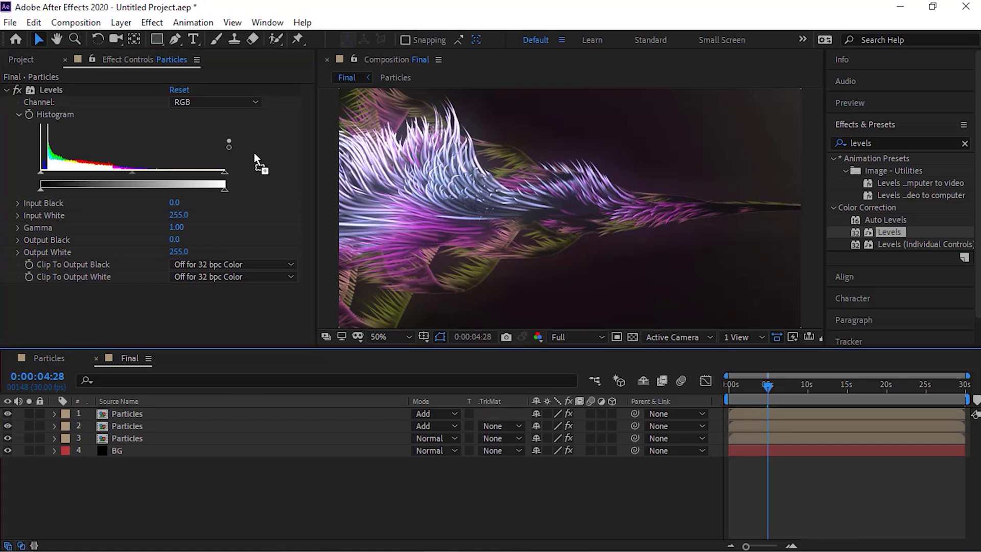
# Set Levels Input Black 12500, Input White 26700 and Output White 32700.
pyautogui.click(175, 203)
pyautogui.write('12')
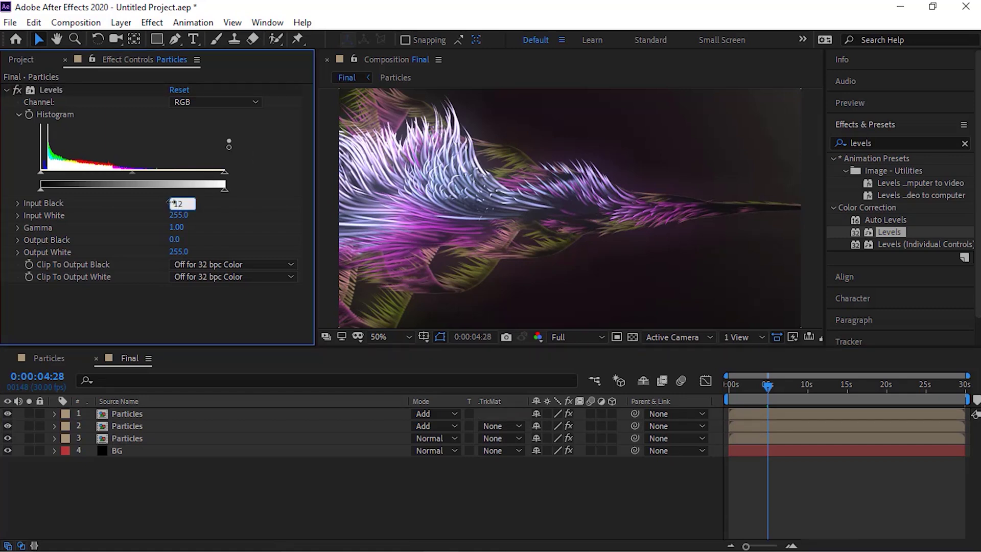
pyautogui.write('500')
pyautogui.press('Return')
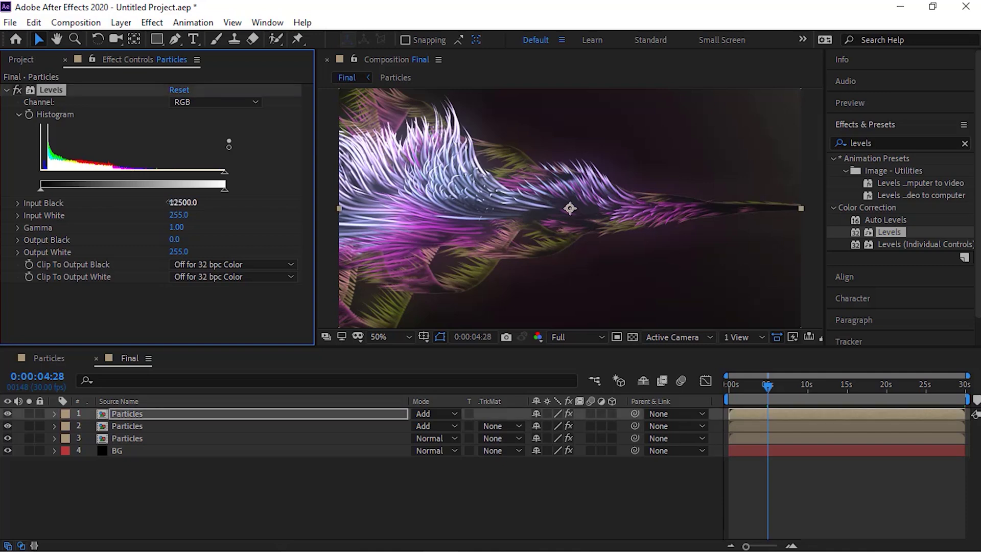
pyautogui.click(177, 217)
pyautogui.write('2')
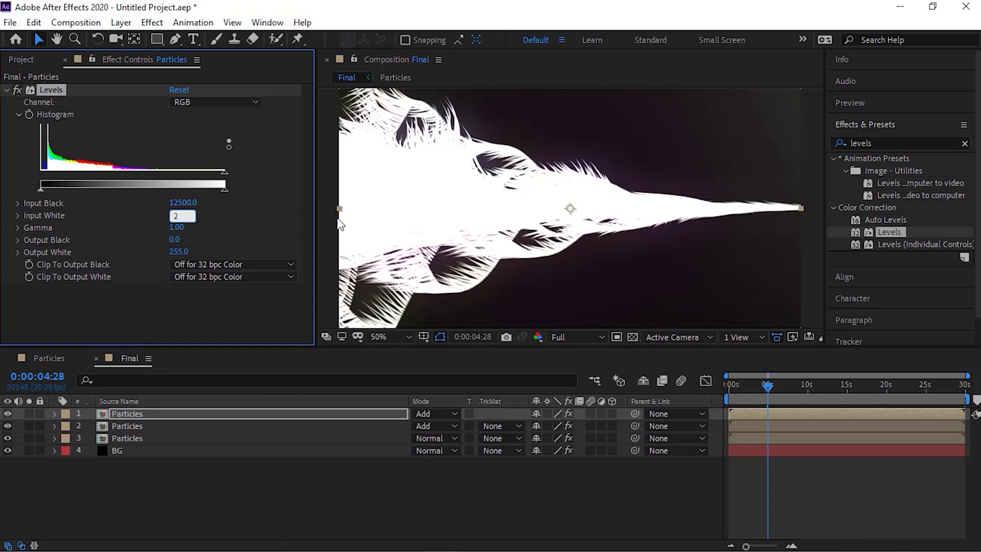
pyautogui.write('6700')
pyautogui.press('Return')
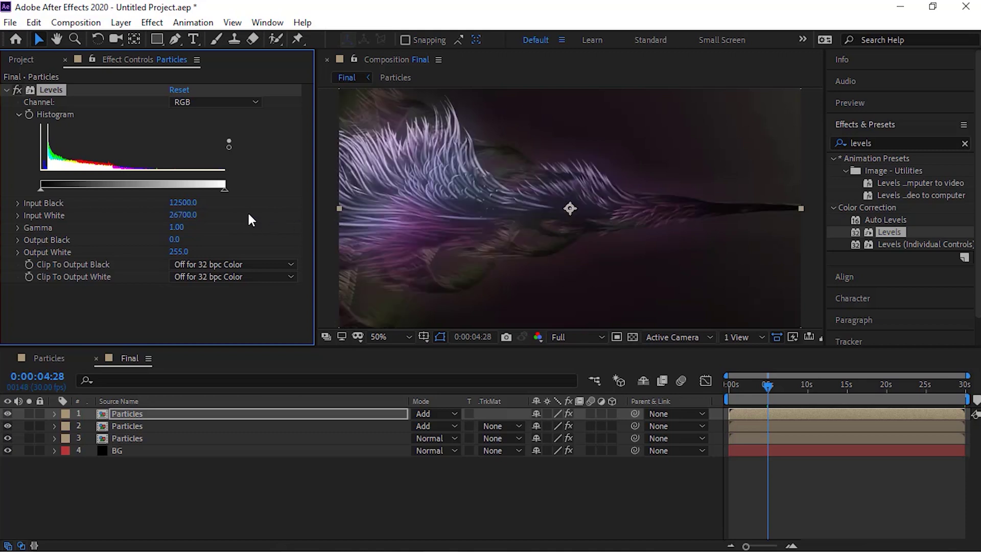
pyautogui.click(177, 251)
pyautogui.write('2700')
pyautogui.press('Return')
# Add Fast Box Blur with Blur Radius 120, Iterations 1 and Repeat Edge Pixels enabled.
pyautogui.click(895, 139)
pyautogui.press('BackSpace')
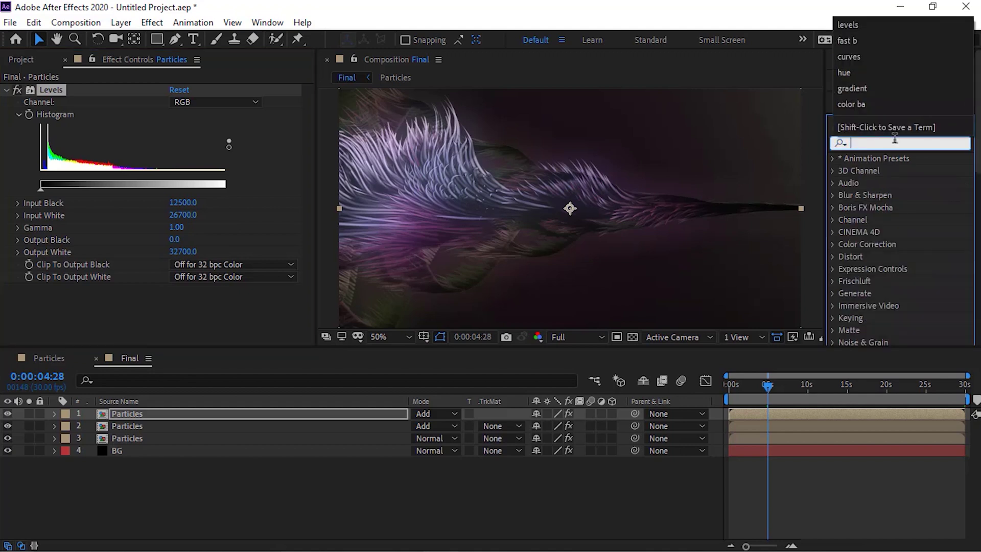
pyautogui.write('fast')
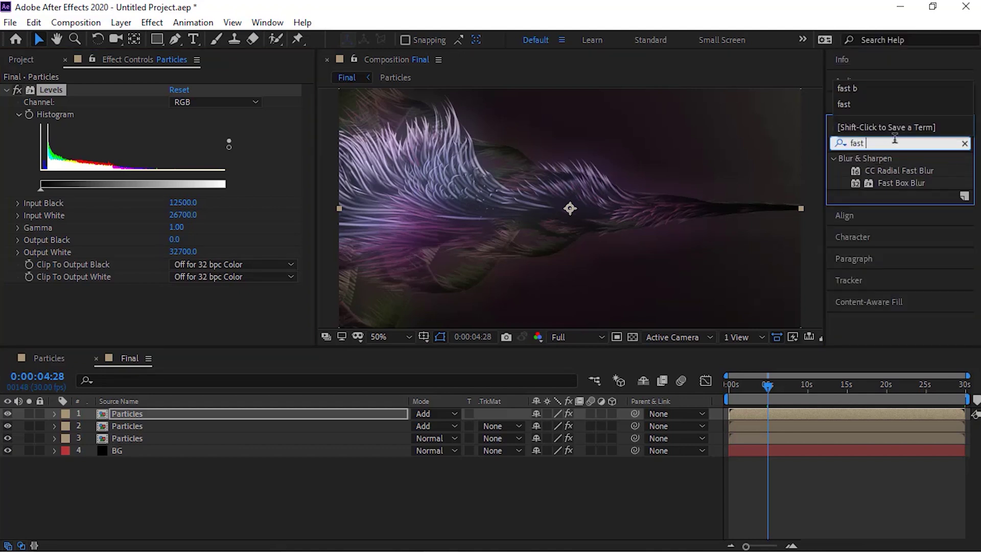
pyautogui.doubleClick(894, 183)
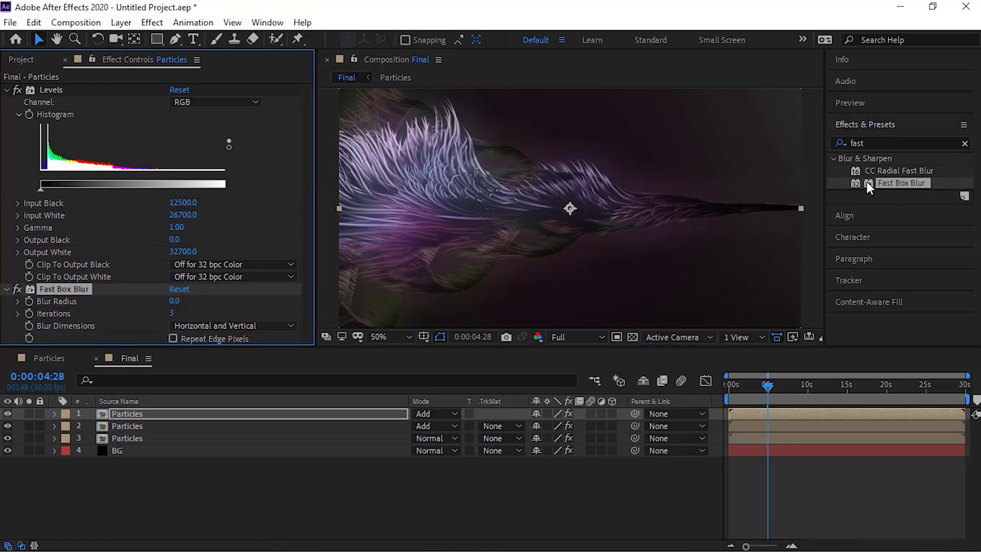
pyautogui.click(174, 300)
pyautogui.write('120')
pyautogui.press('Tab')
pyautogui.write('1')
pyautogui.click(173, 339)
pyautogui.click(216, 481)
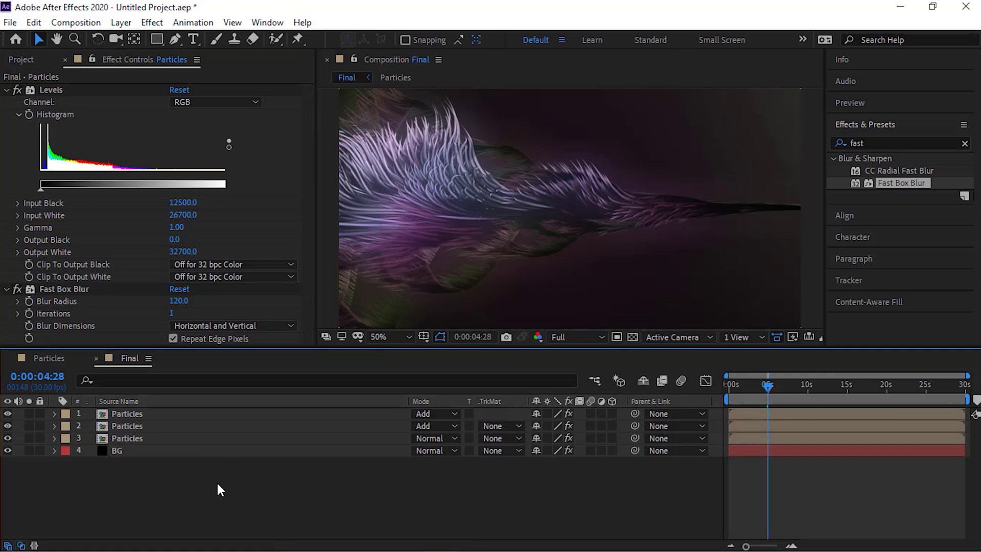
# Enable Repeat Edge Pixels in the second Particles layer's Fast Box Blur.
pyautogui.click(128, 423)
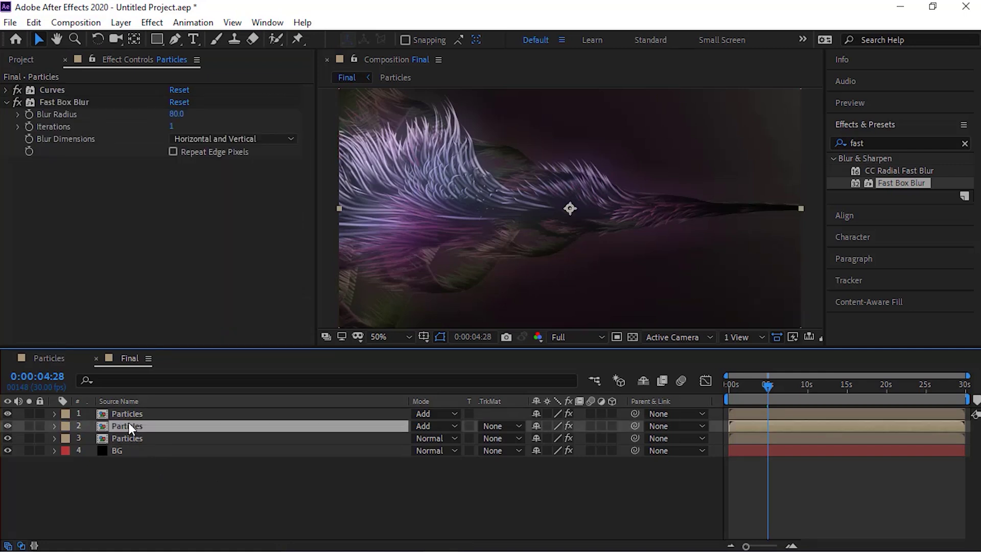
pyautogui.click(171, 153)
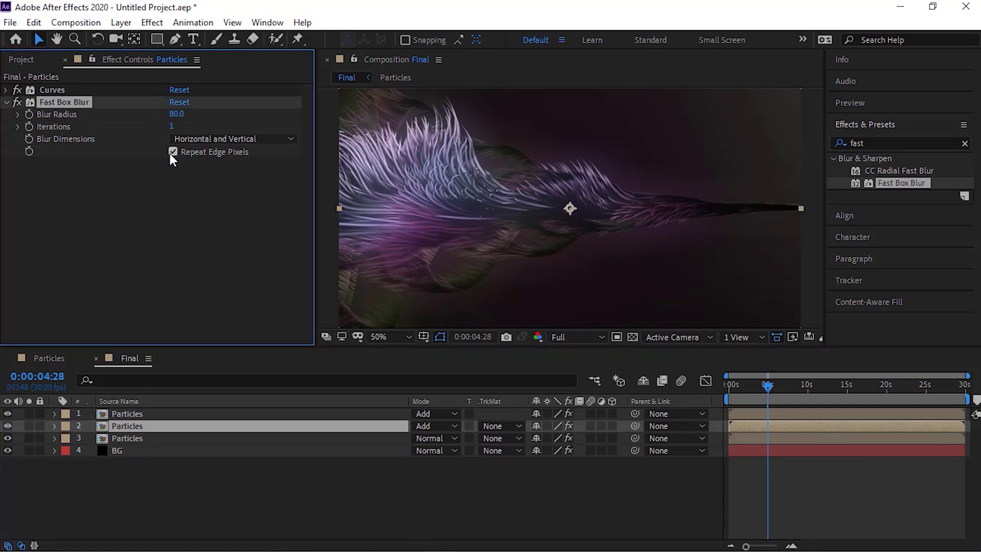
pyautogui.click(102, 467)
# Create a new black solid layer named Flares in the Final comp.
pyautogui.rightClick(102, 468)
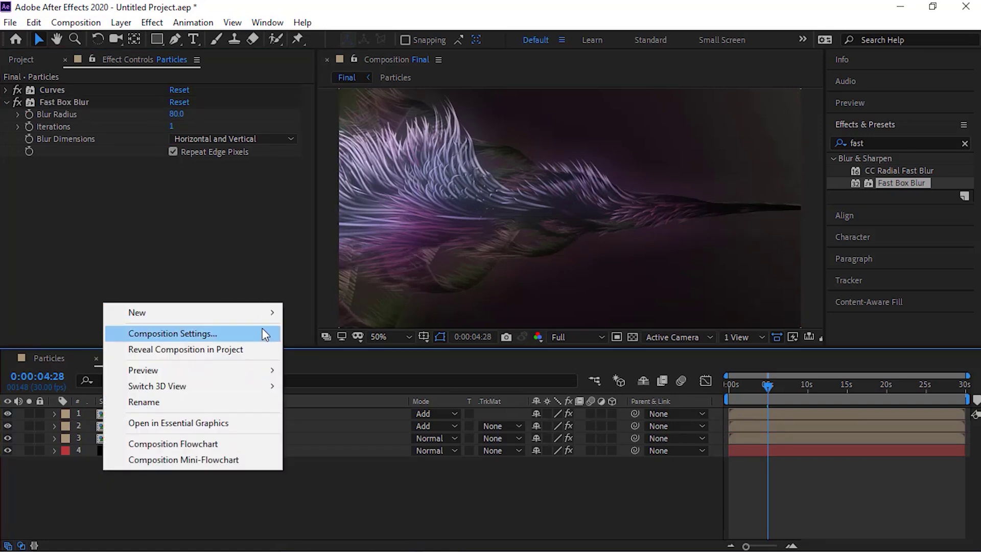
pyautogui.moveTo(268, 314)
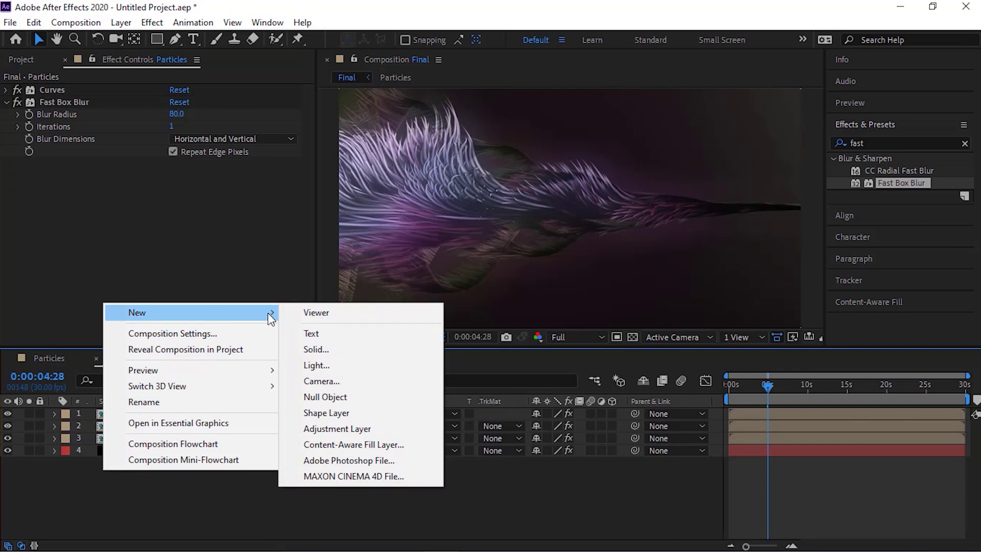
pyautogui.click(322, 346)
pyautogui.press('BackSpace')
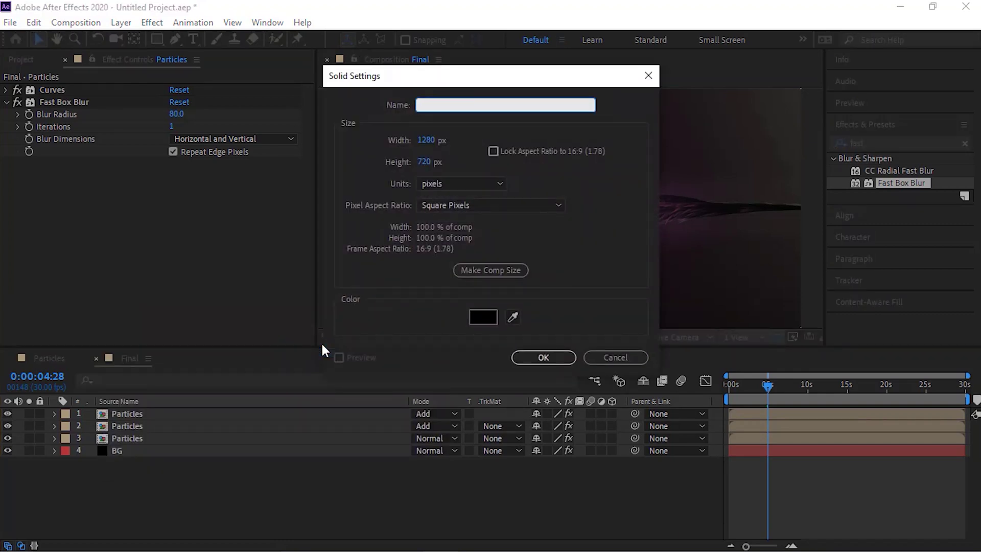
pyautogui.write('Flares')
pyautogui.press('Return')
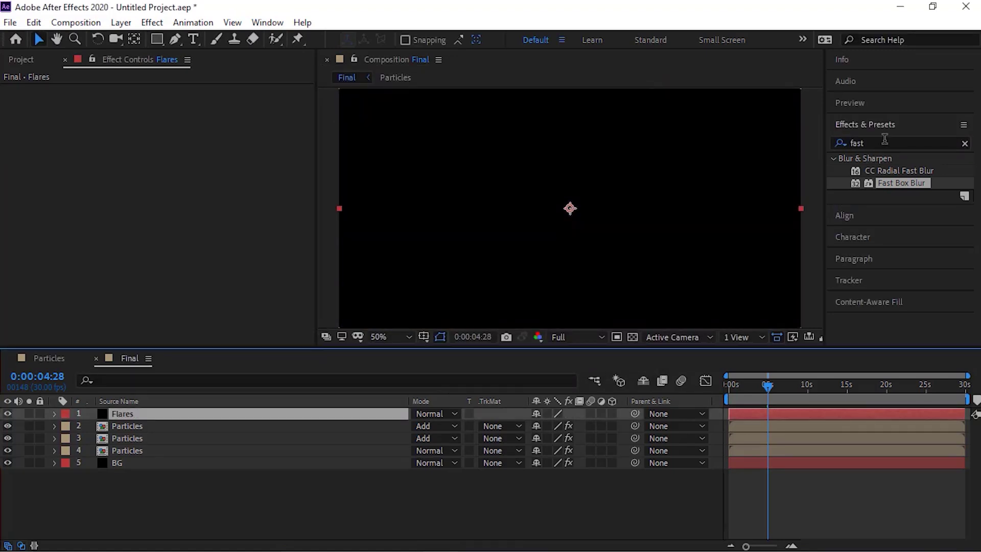
# Apply Optical Flares to the Flares solid and set the layer to Add blending.
pyautogui.click(888, 146)
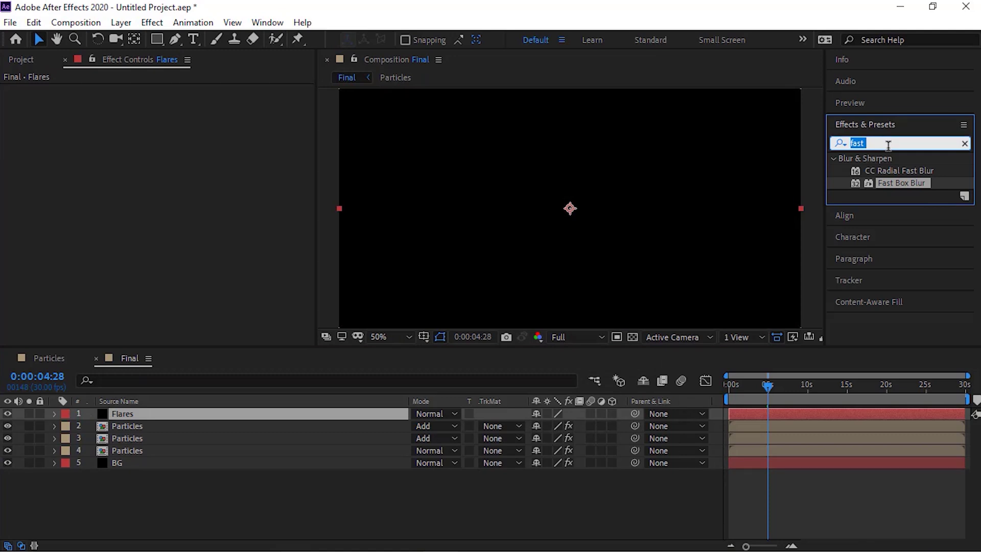
pyautogui.write('optica')
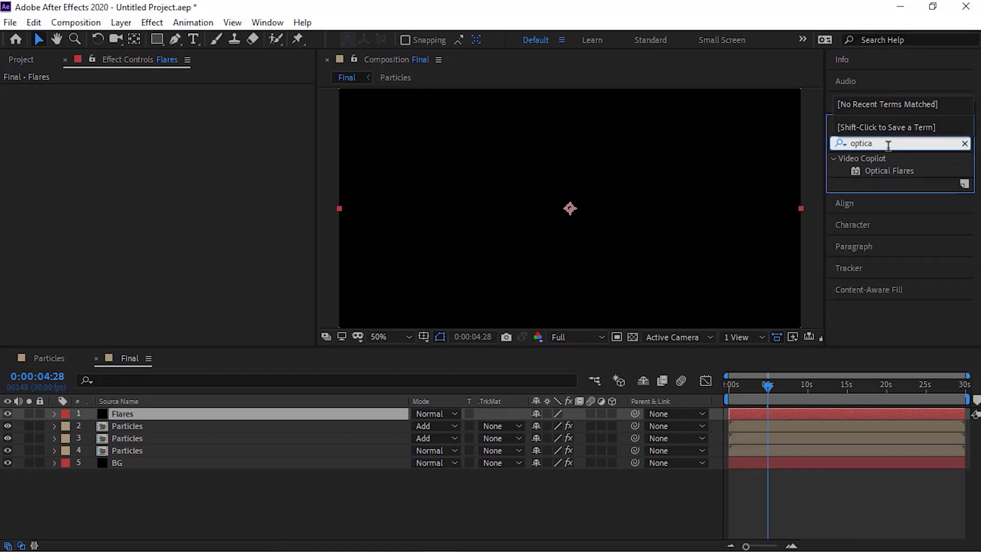
pyautogui.click(883, 170)
pyautogui.doubleClick(882, 168)
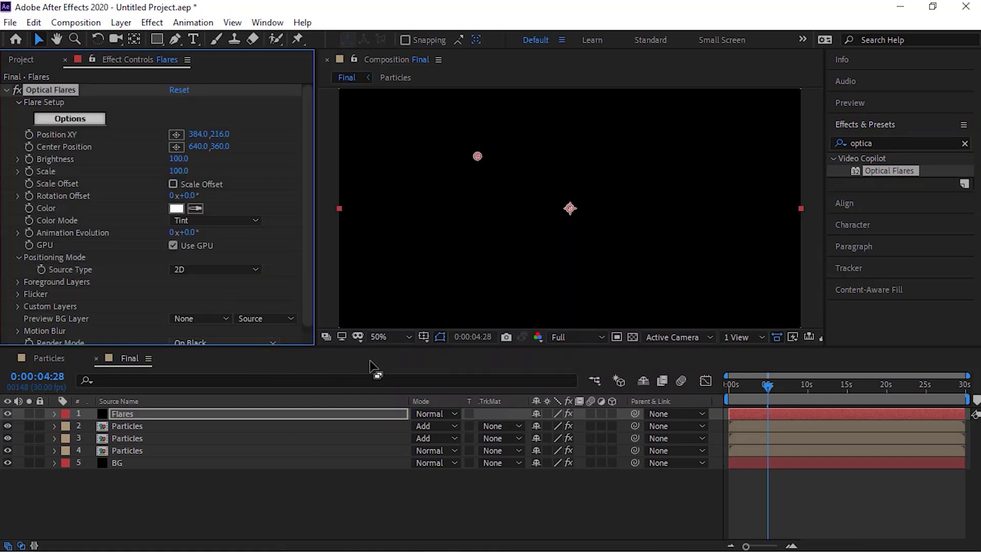
pyautogui.click(443, 412)
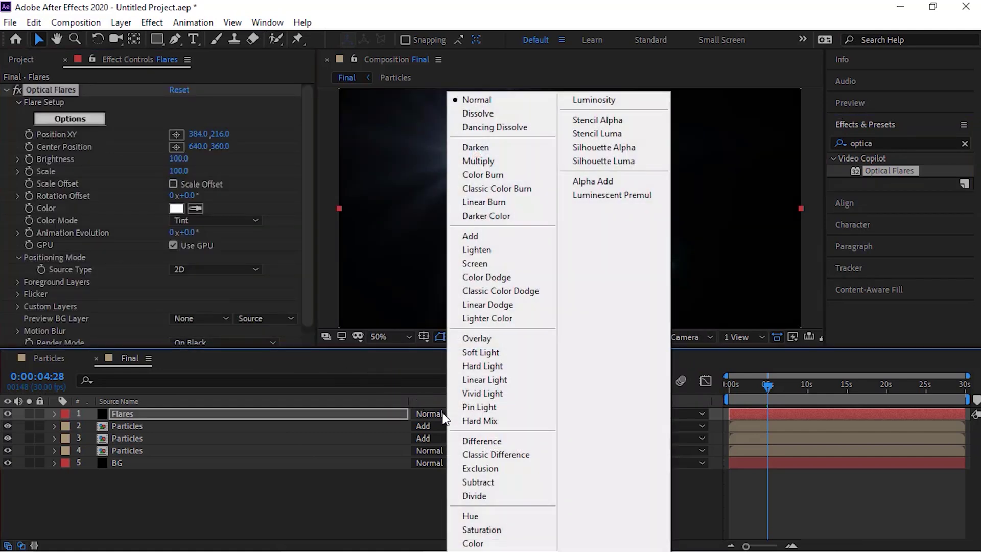
pyautogui.click(500, 237)
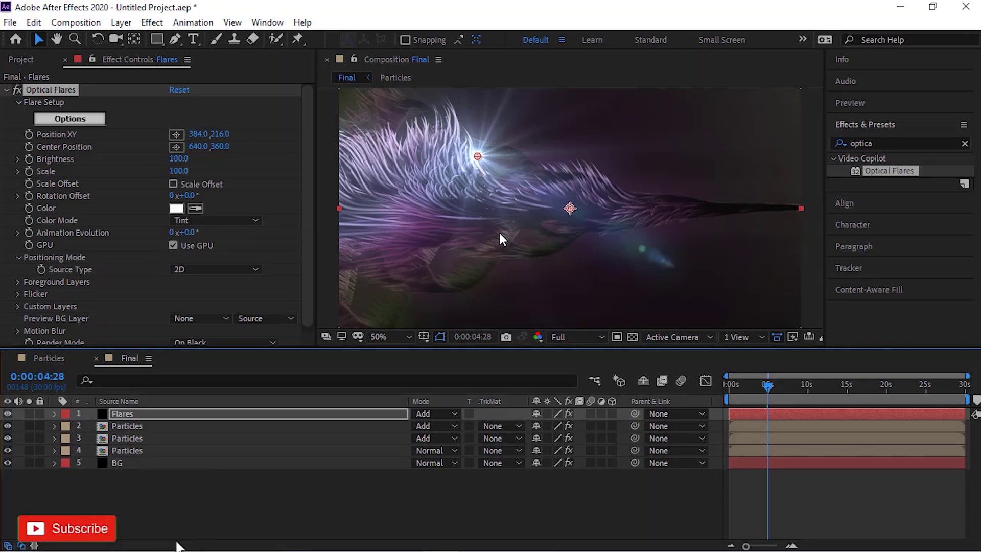
pyautogui.press('Delete')
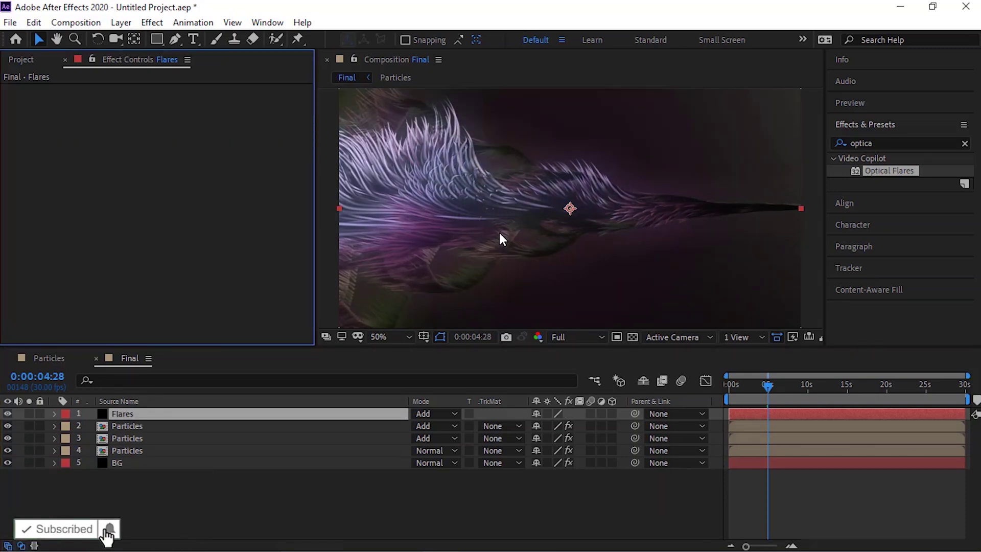
pyautogui.doubleClick(905, 168)
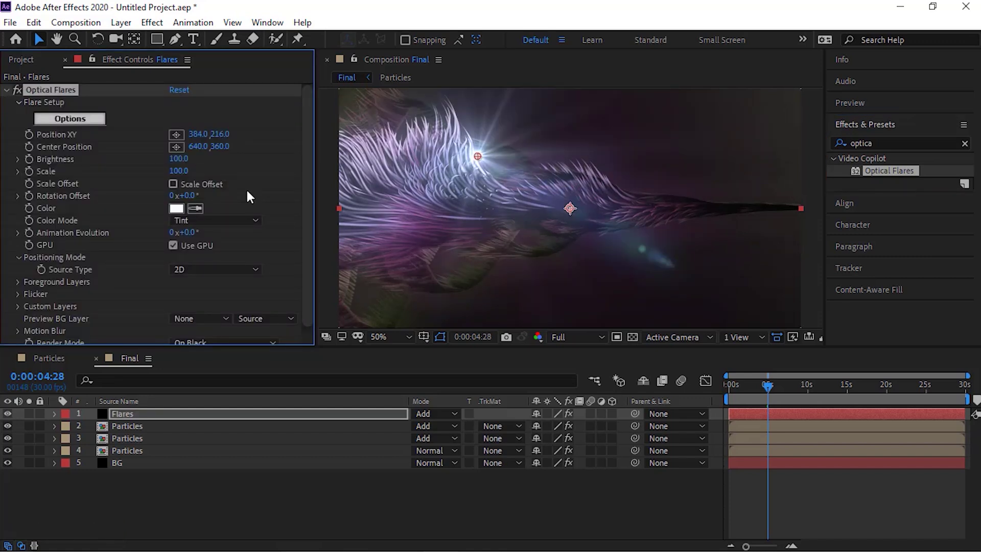
# Set Optical Flares Position XY to 1424, 360 and Brightness to 170.
pyautogui.click(196, 139)
pyautogui.write('1424')
pyautogui.press('Tab')
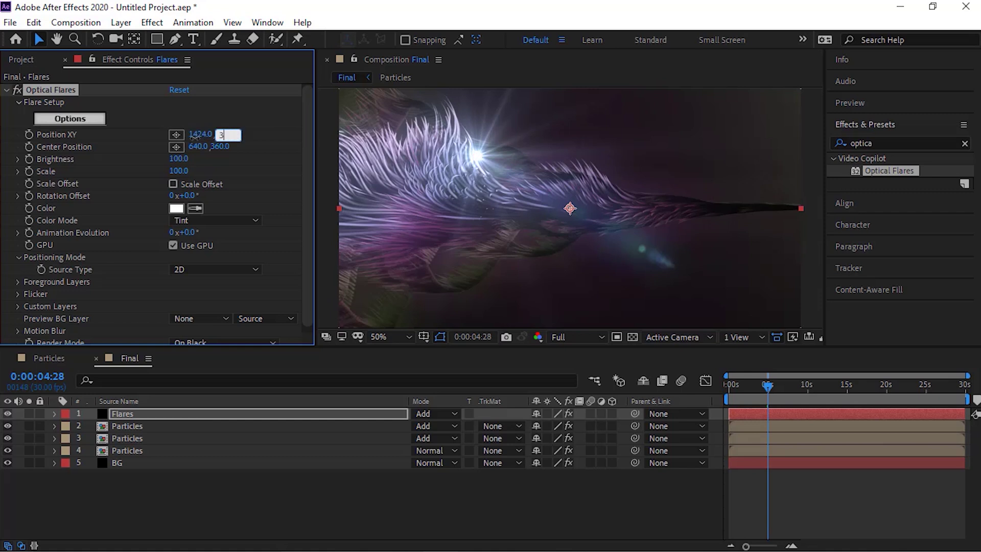
pyautogui.write('360')
pyautogui.press('Return')
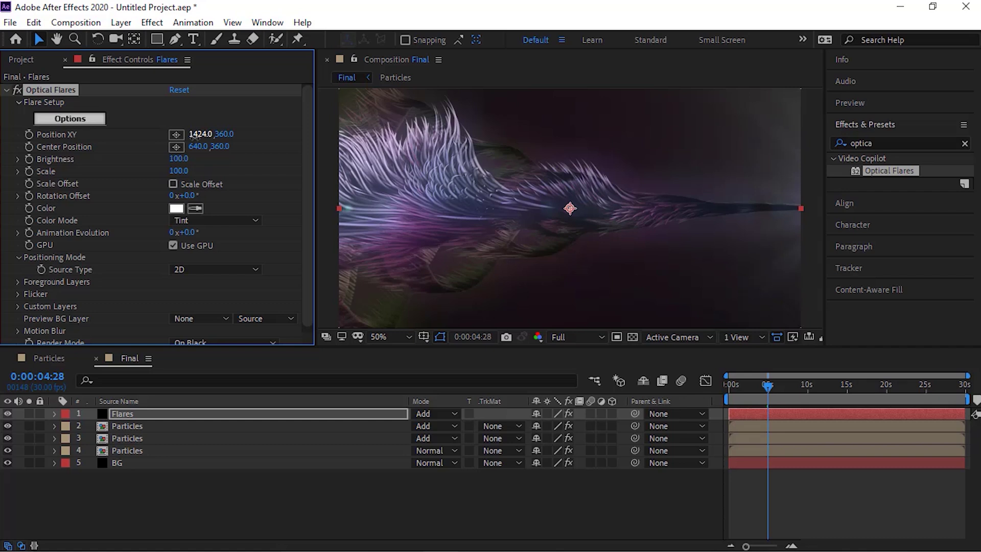
pyautogui.click(177, 159)
pyautogui.write('170')
pyautogui.press('Return')
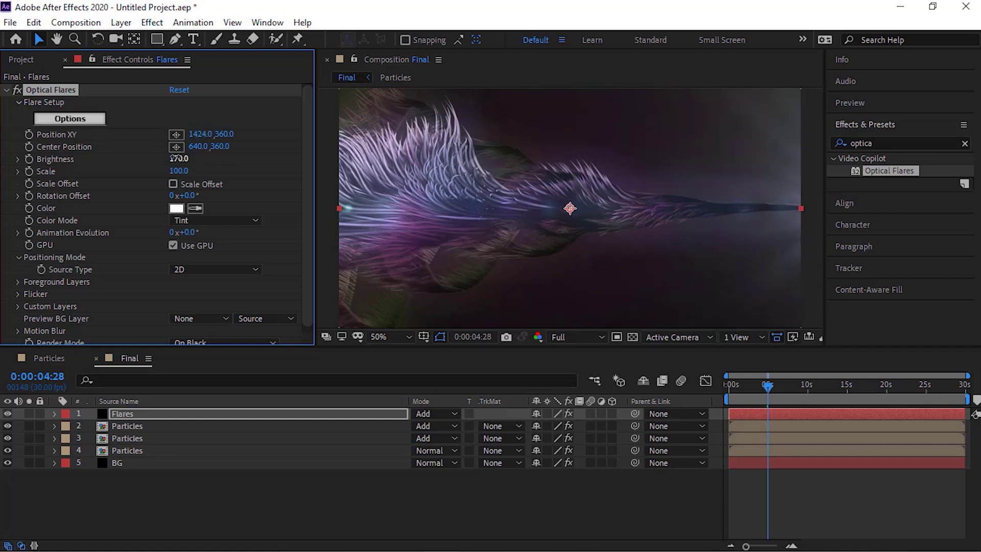
# Apply the Golden Sun preset from the Motion Graphics folder in Optical Flares Options.
pyautogui.click(70, 118)
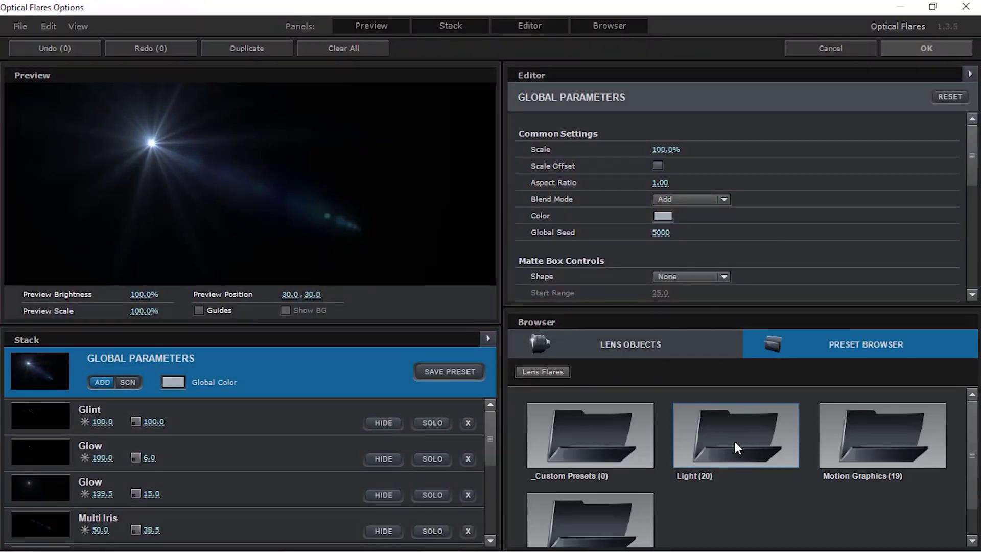
pyautogui.click(891, 440)
pyautogui.click(891, 440)
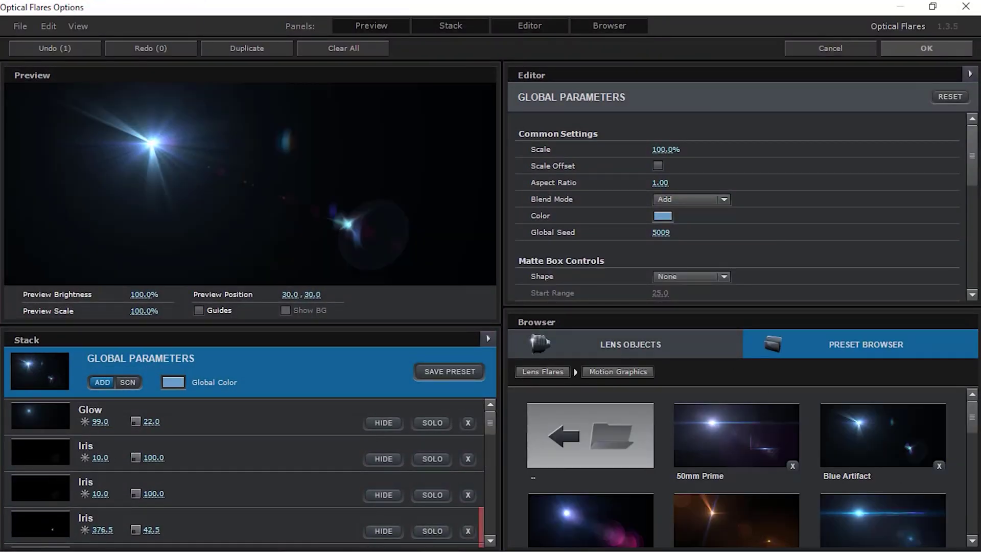
pyautogui.scroll(-1, 976, 446)
pyautogui.scroll(-1, 976, 446)
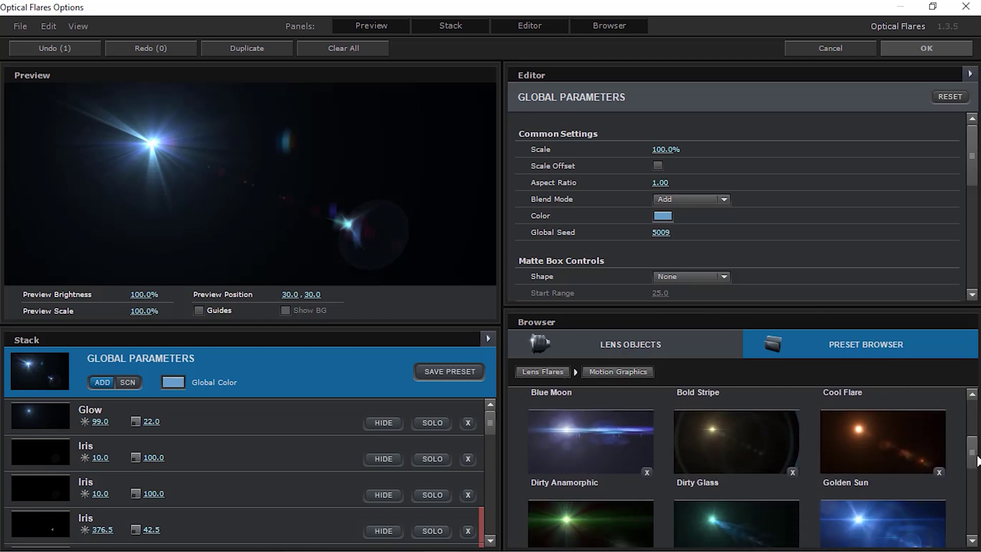
pyautogui.click(908, 453)
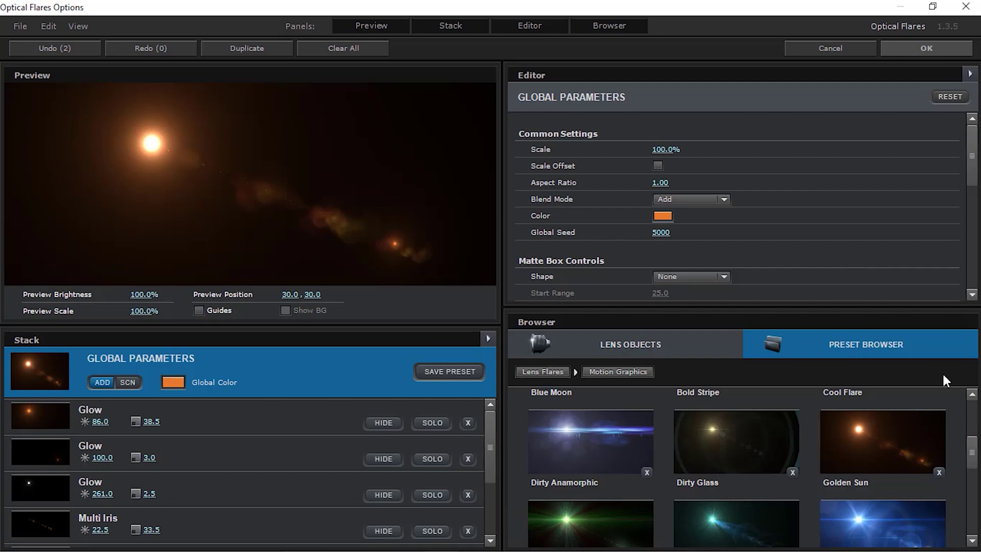
pyautogui.click(907, 51)
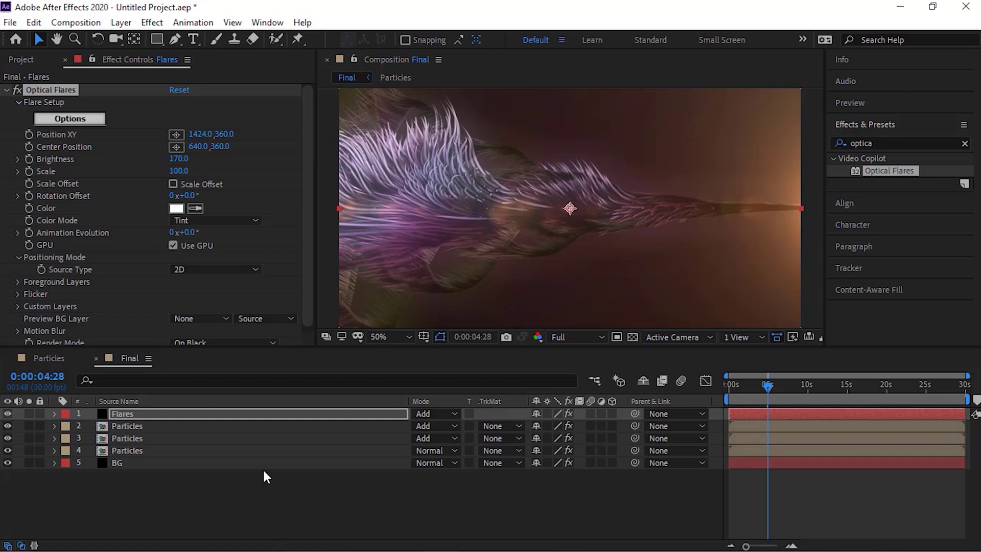
# Create an adjustment layer named CC at the top of the Final comp, above Flares.
pyautogui.click(238, 492)
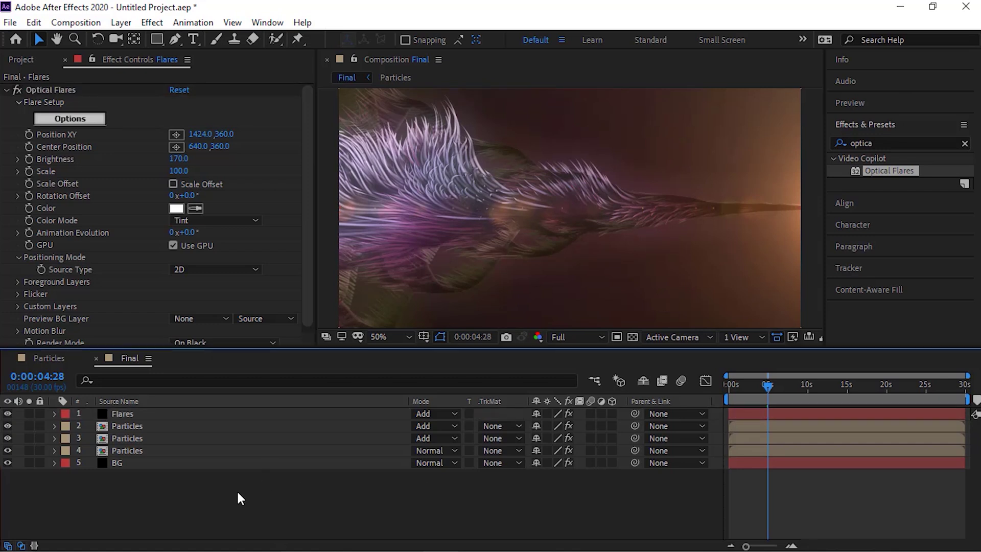
pyautogui.rightClick(139, 490)
pyautogui.moveTo(280, 337)
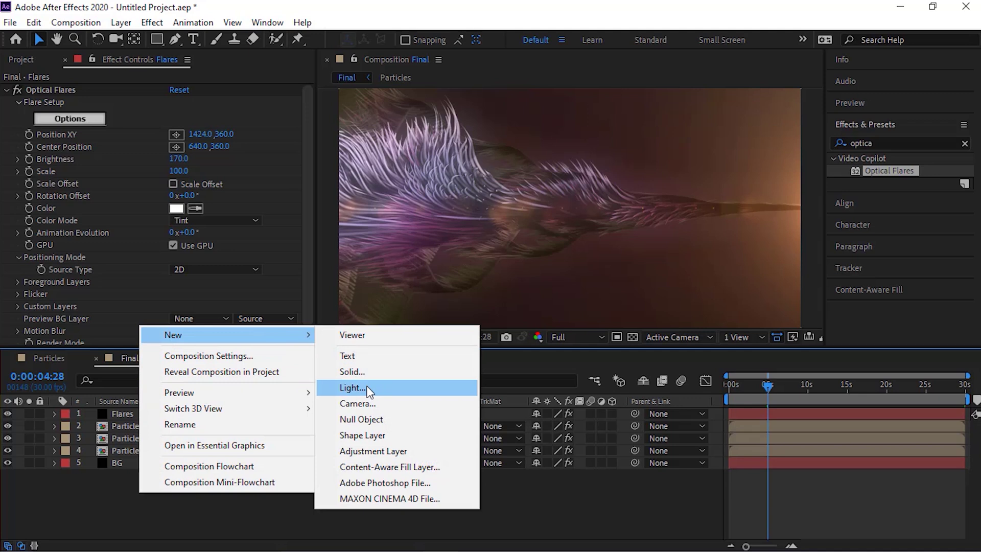
pyautogui.click(380, 446)
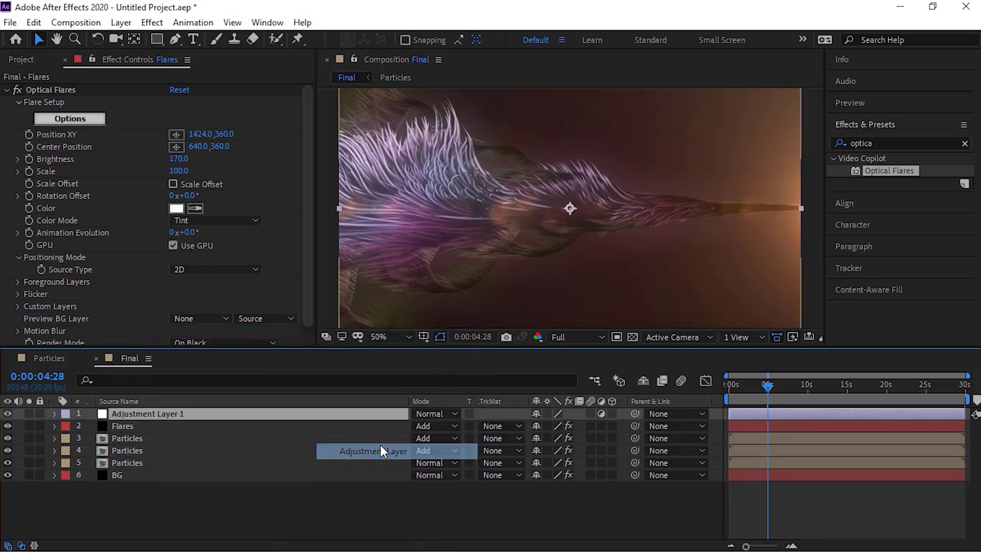
pyautogui.press('Return')
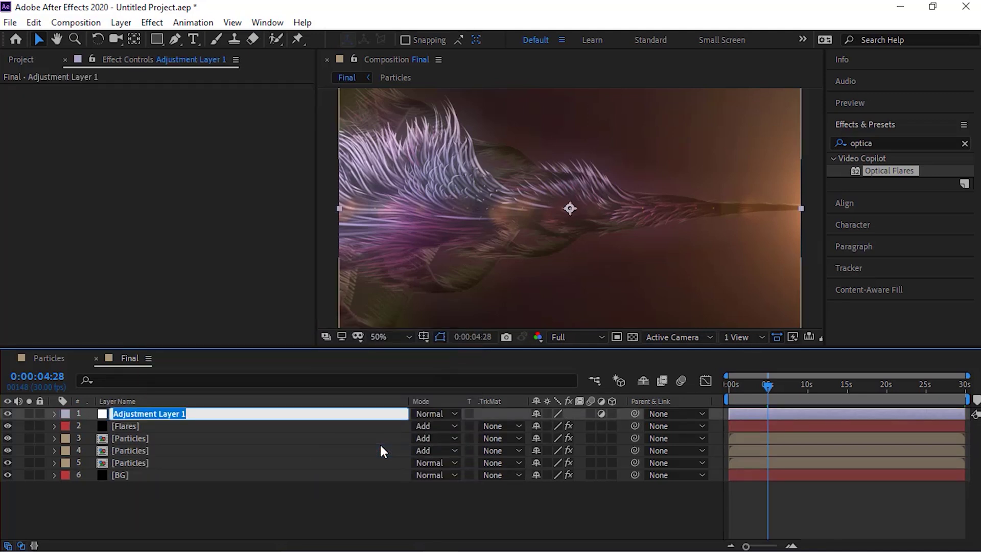
pyautogui.write('CC')
pyautogui.press('Return')
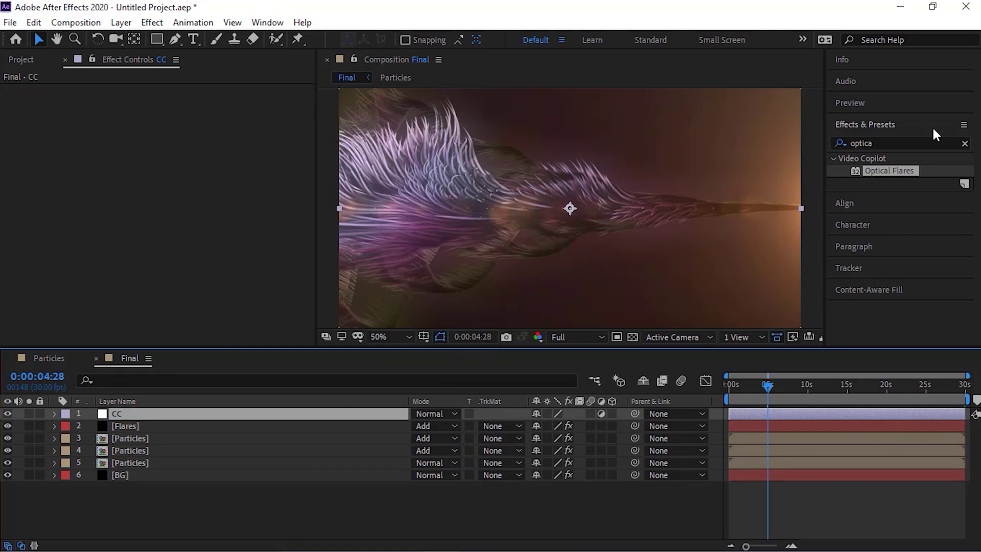
# Apply Curves to CC and shape the RGB curve to brighten midtones and deepen shadows.
pyautogui.click(901, 142)
pyautogui.write('cu')
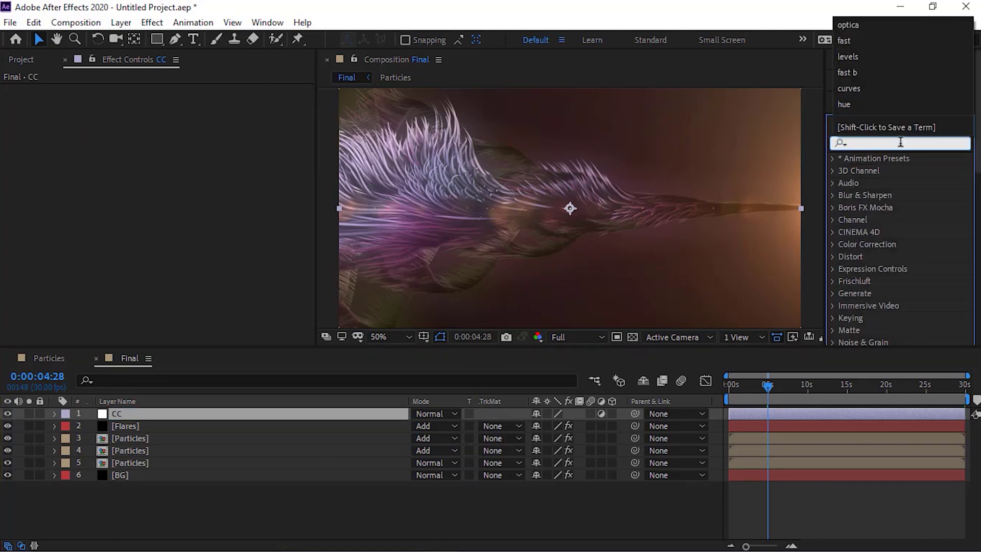
pyautogui.write('rves')
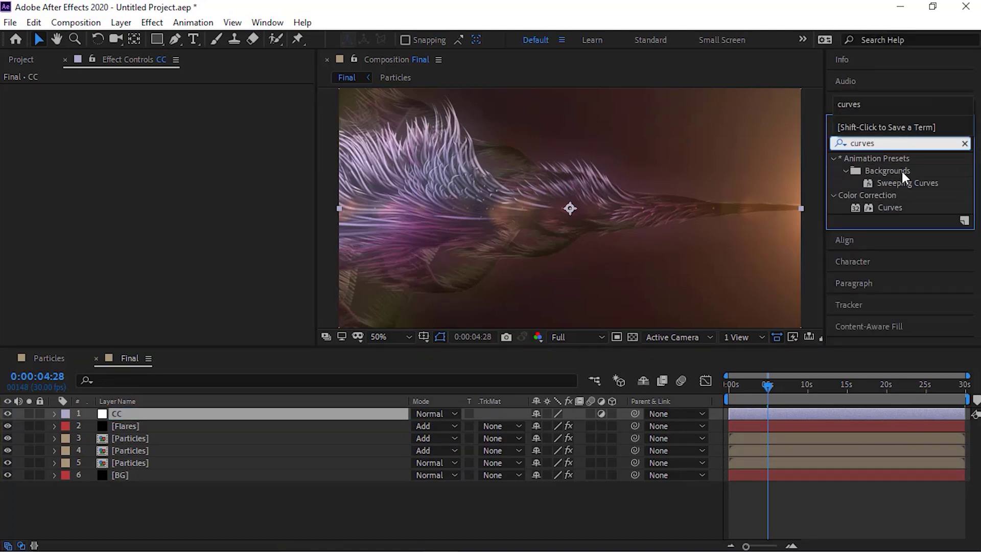
pyautogui.doubleClick(889, 208)
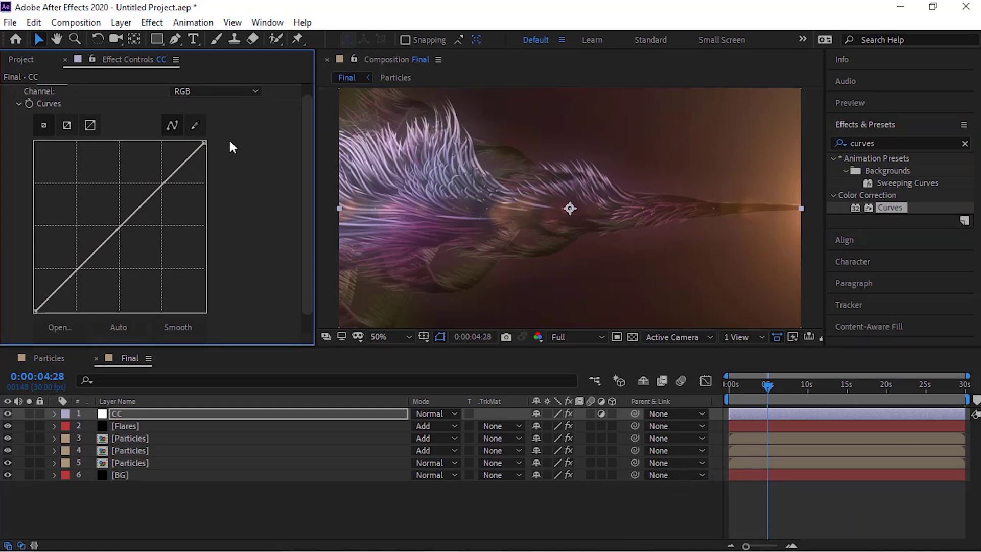
pyautogui.moveTo(164, 181); pyautogui.dragTo(163, 175)
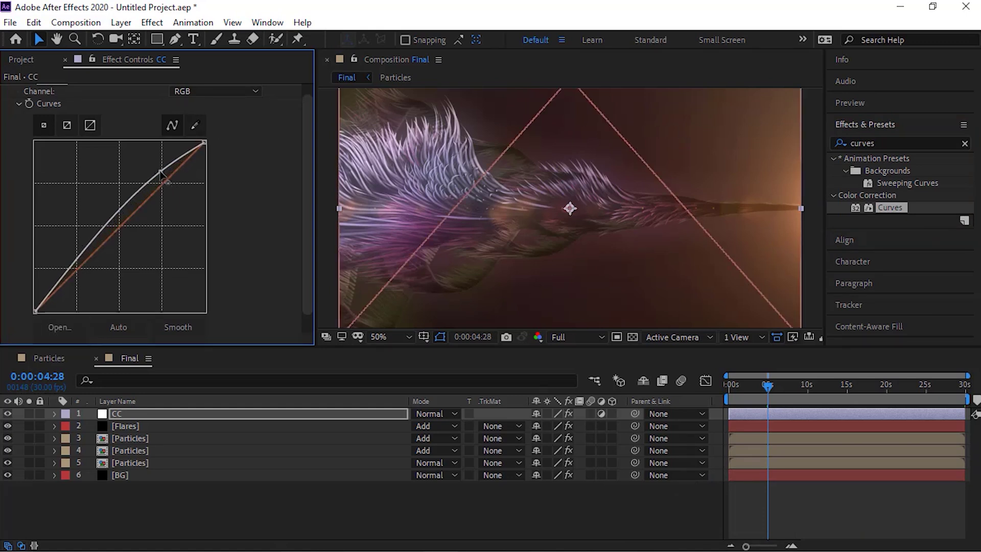
pyautogui.moveTo(75, 267); pyautogui.dragTo(75, 279)
# Bend the Red, Green and Blue channel curves, lifting green and blue shadows.
pyautogui.click(225, 91)
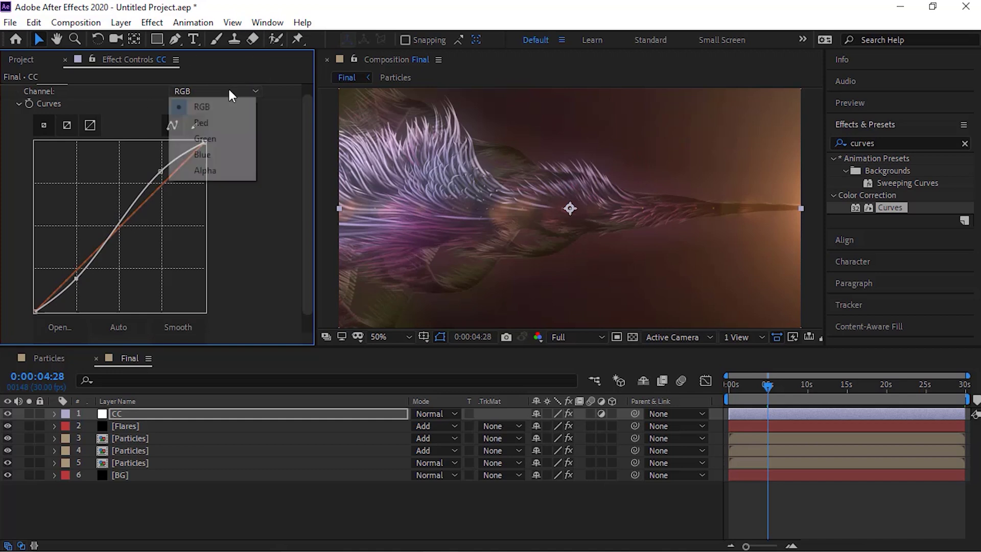
pyautogui.click(224, 122)
pyautogui.moveTo(120, 225); pyautogui.dragTo(111, 223)
pyautogui.click(202, 92)
pyautogui.click(204, 139)
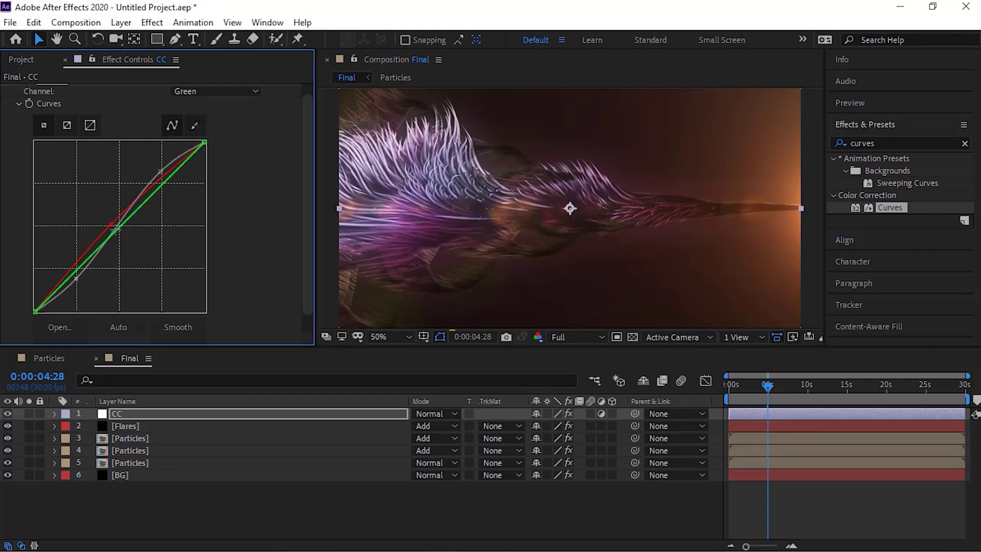
pyautogui.moveTo(118, 228); pyautogui.dragTo(111, 228)
pyautogui.click(223, 90)
pyautogui.click(223, 154)
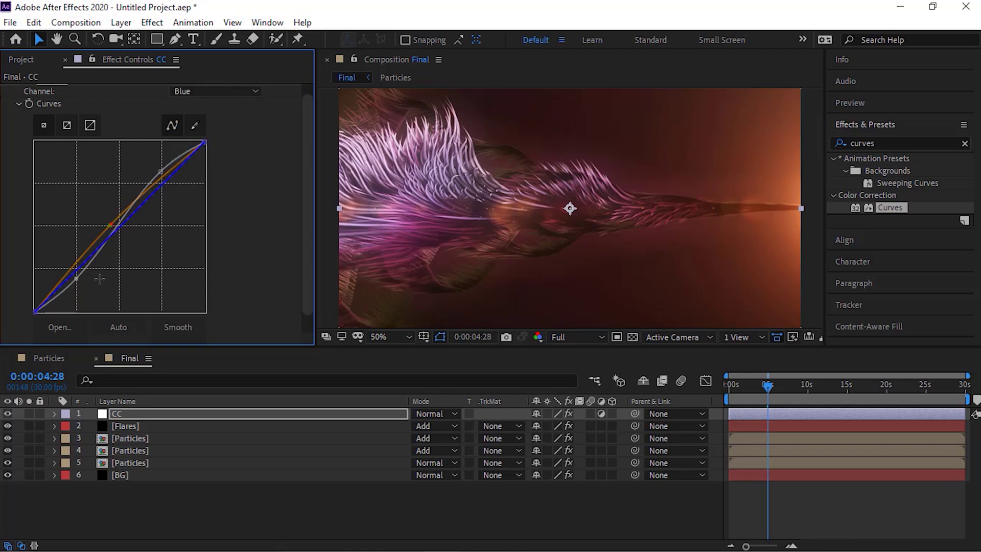
pyautogui.moveTo(34, 310); pyautogui.dragTo(31, 295)
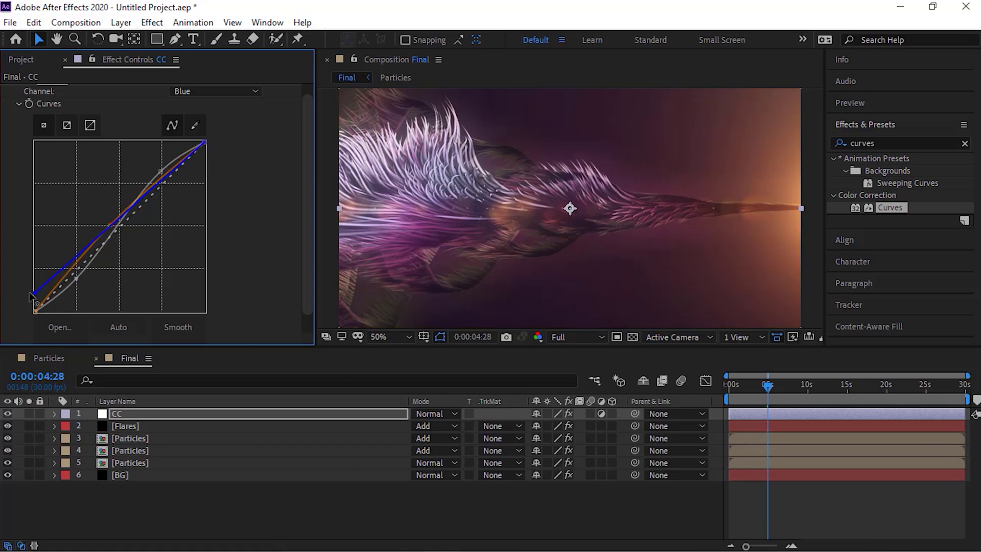
pyautogui.scroll(-1, 31, 294)
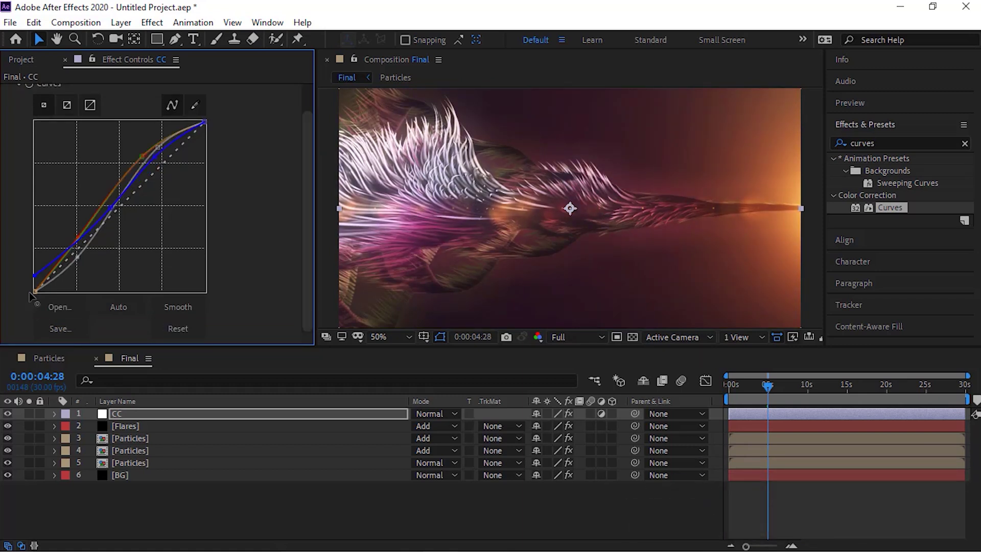
pyautogui.click(907, 143)
# Apply Hue/Saturation to the CC layer and set Master Saturation to 20.
pyautogui.doubleClick(906, 143)
pyautogui.write('hue')
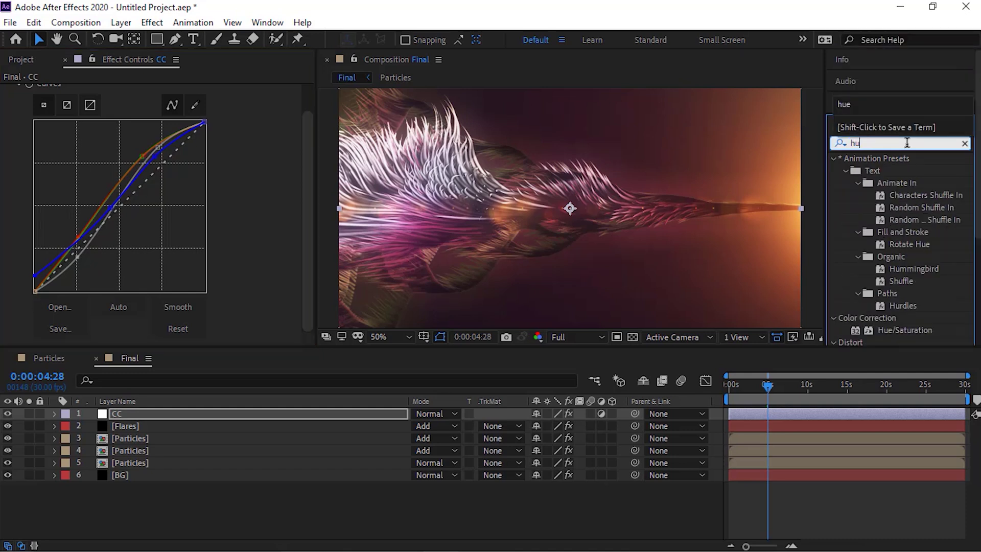
pyautogui.doubleClick(913, 219)
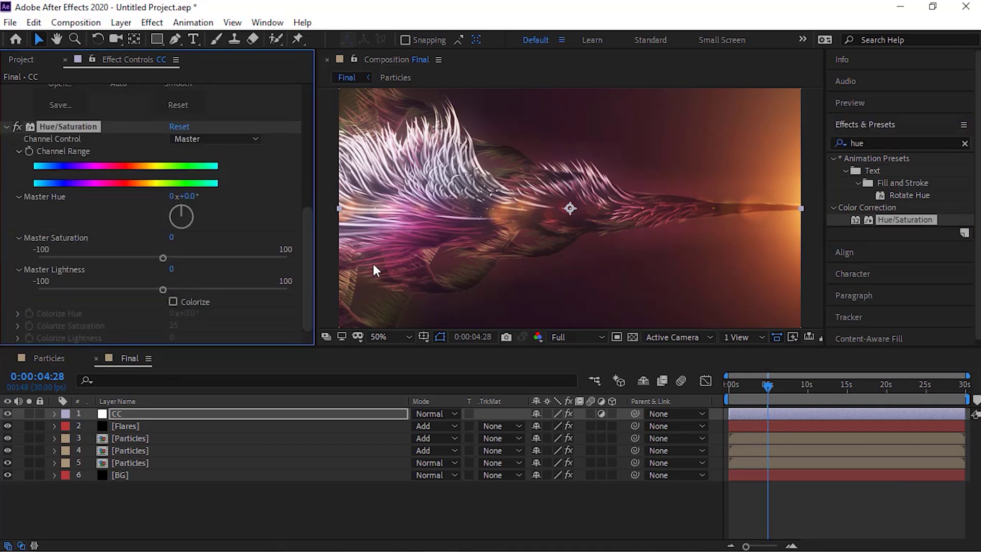
pyautogui.click(174, 238)
pyautogui.write('20')
pyautogui.press('Return')
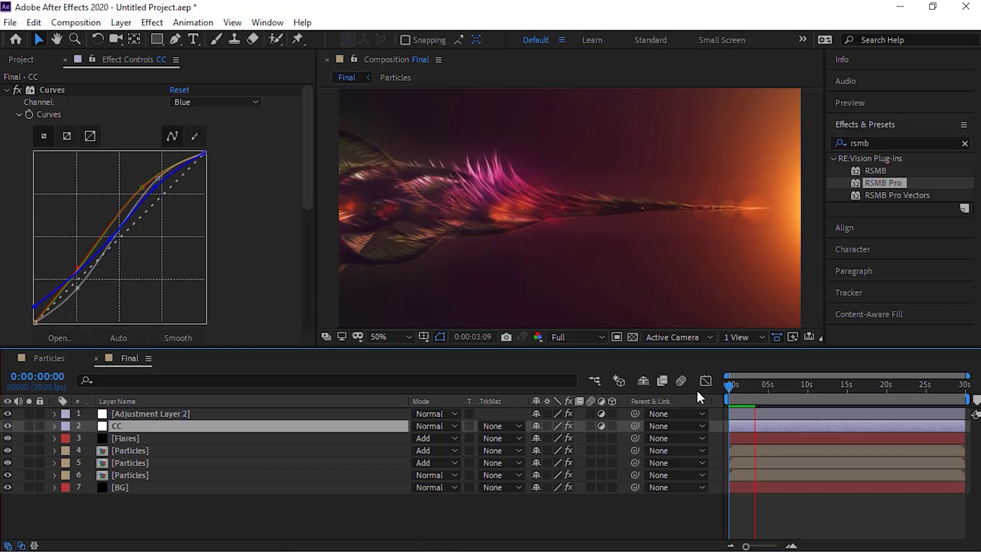
# Stop playback and apply the Light > Beached preset to the Flares layer's flare.
pyautogui.press('space')
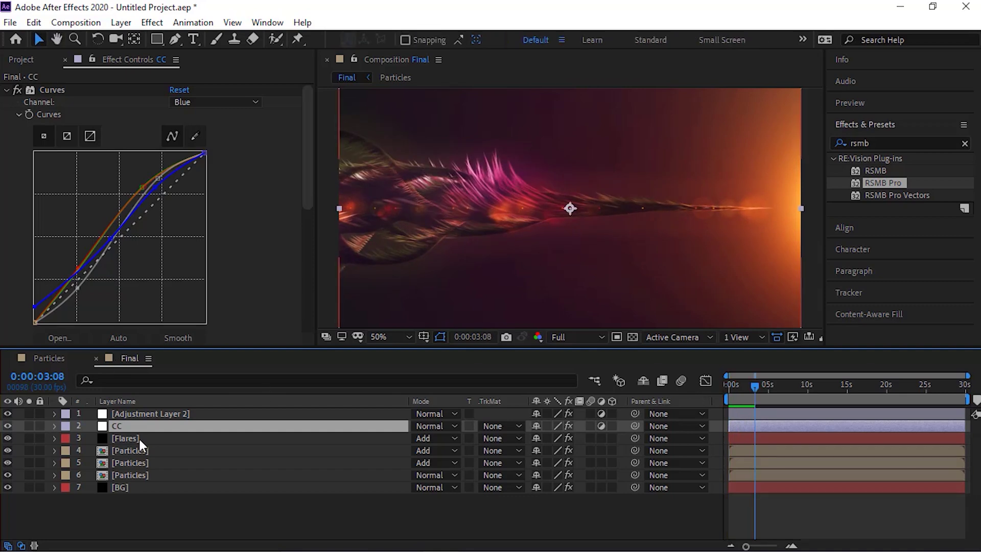
pyautogui.click(134, 438)
pyautogui.click(78, 121)
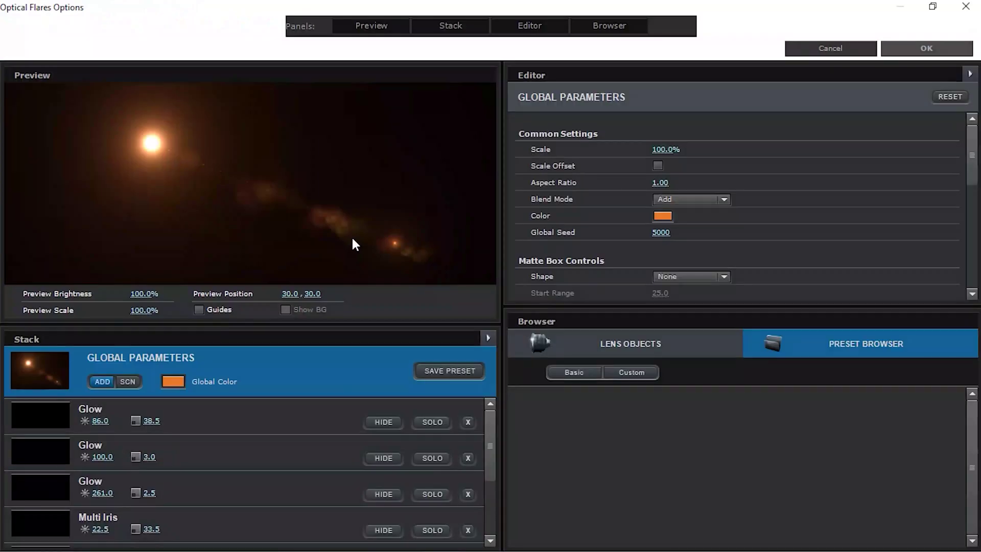
pyautogui.click(860, 424)
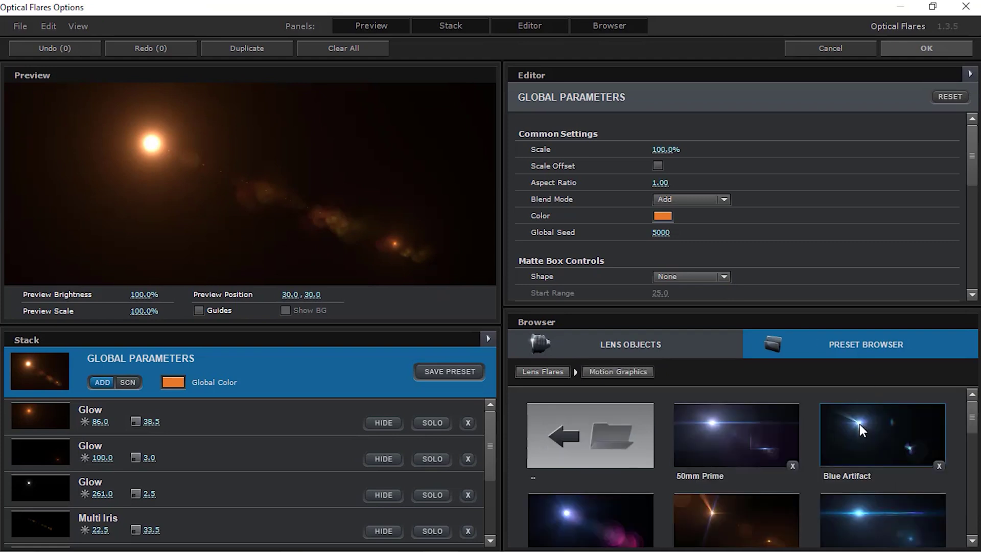
pyautogui.click(562, 428)
pyautogui.click(721, 440)
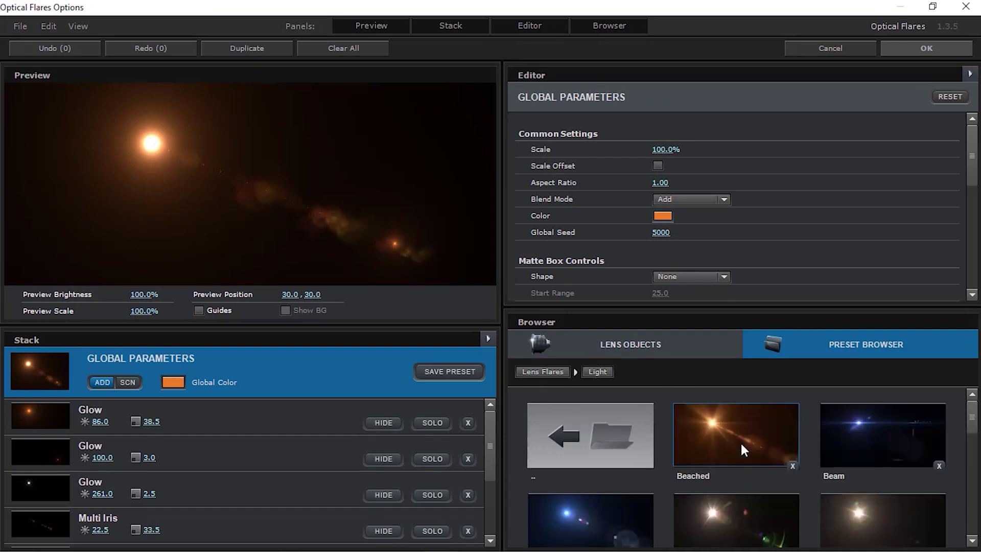
pyautogui.click(741, 441)
pyautogui.click(919, 48)
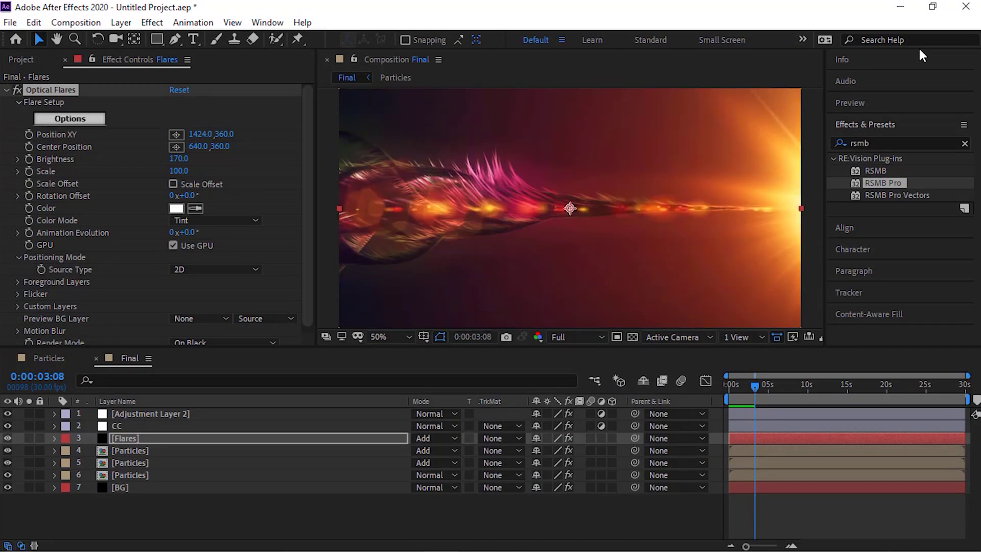
# Change the flare back to the Motion Graphics > Golden Sun preset.
pyautogui.click(90, 118)
pyautogui.click(902, 437)
pyautogui.moveTo(970, 422); pyautogui.dragTo(970, 462)
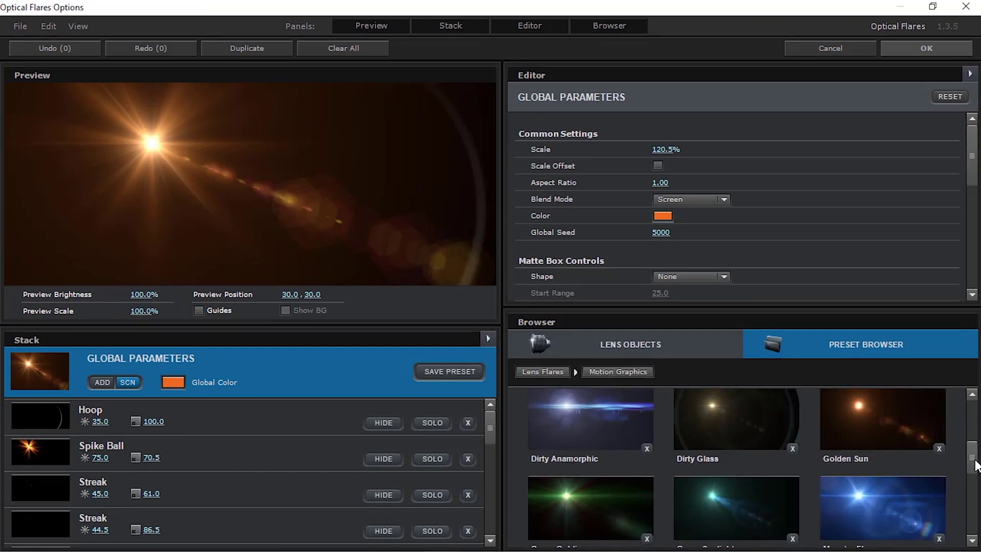
pyautogui.click(888, 422)
pyautogui.click(926, 49)
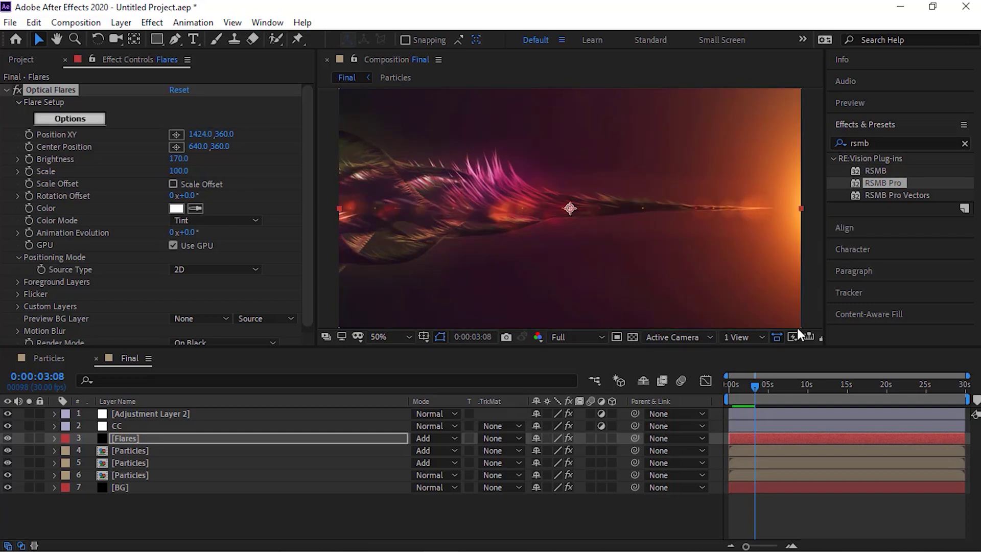
# Return the playhead to 0:00:00:00 and play a preview of the Final comp.
pyautogui.moveTo(746, 388); pyautogui.dragTo(698, 379)
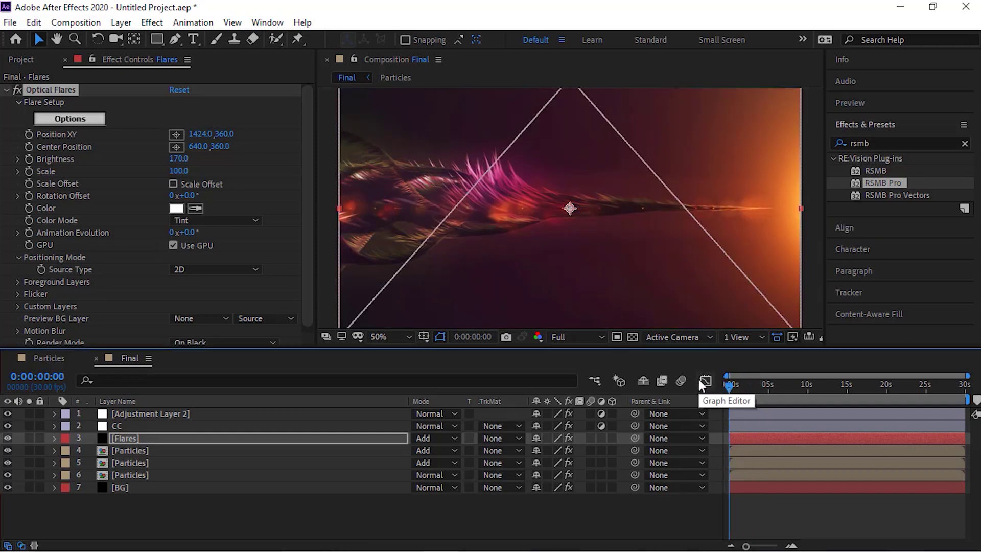
pyautogui.press('space')
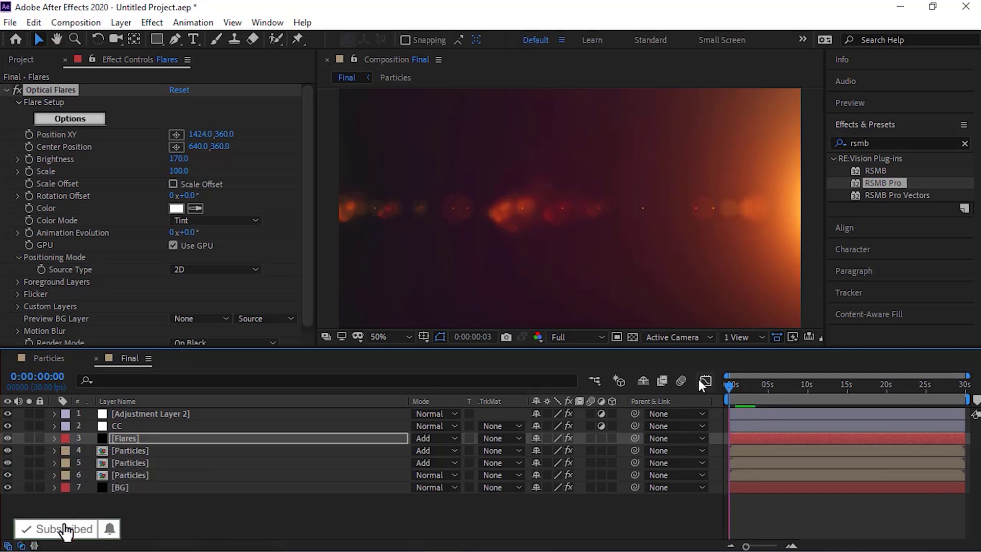